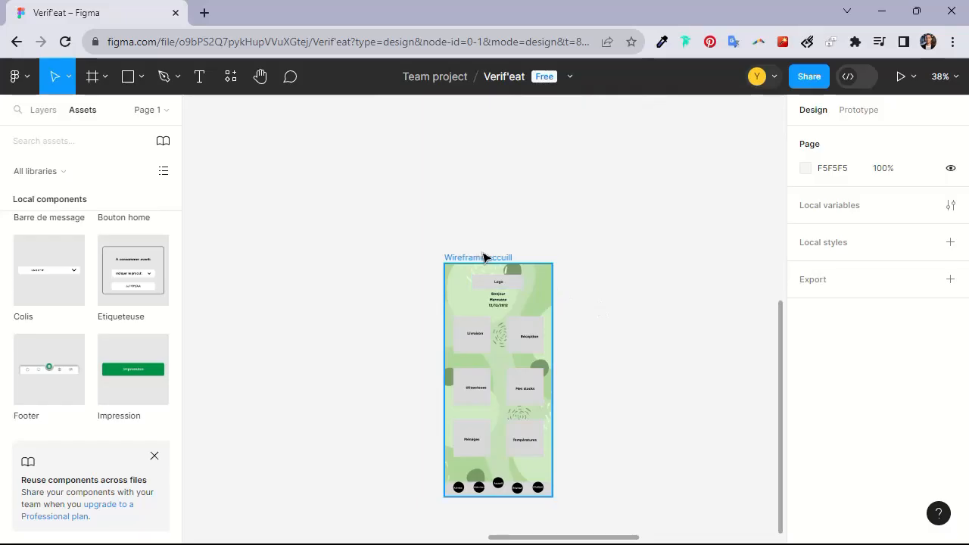
Rename the "Wireframe accuill" frame to "Page d'accuill"
{"action": "double_click", "coordinate": [485, 258]}
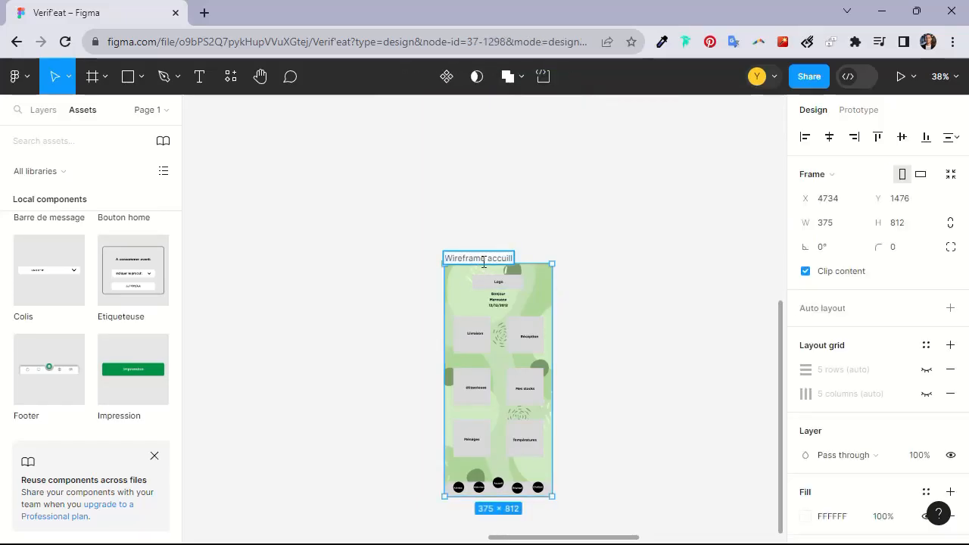
{"action": "type", "text": "Pag"}
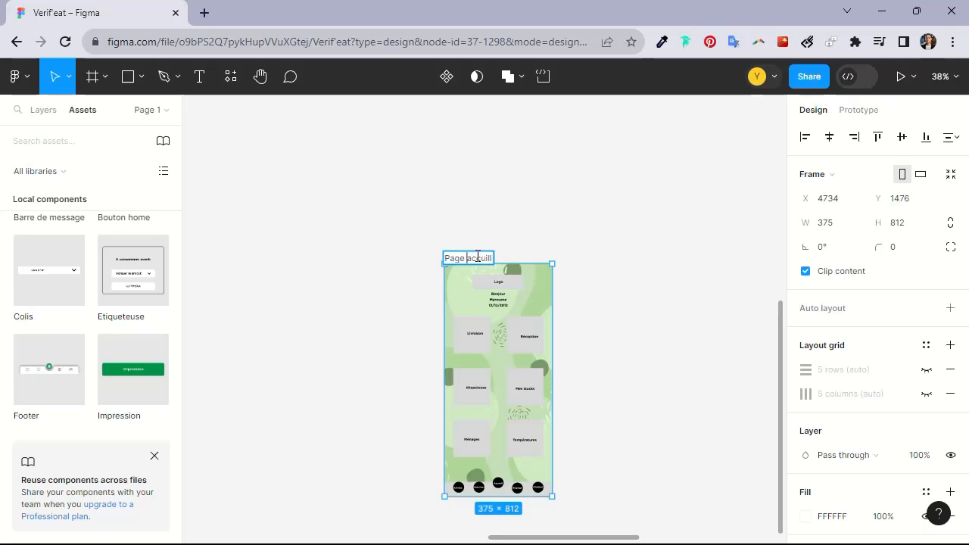
{"action": "key", "text": "Return"}
{"action": "left_click", "coordinate": [466, 247]}
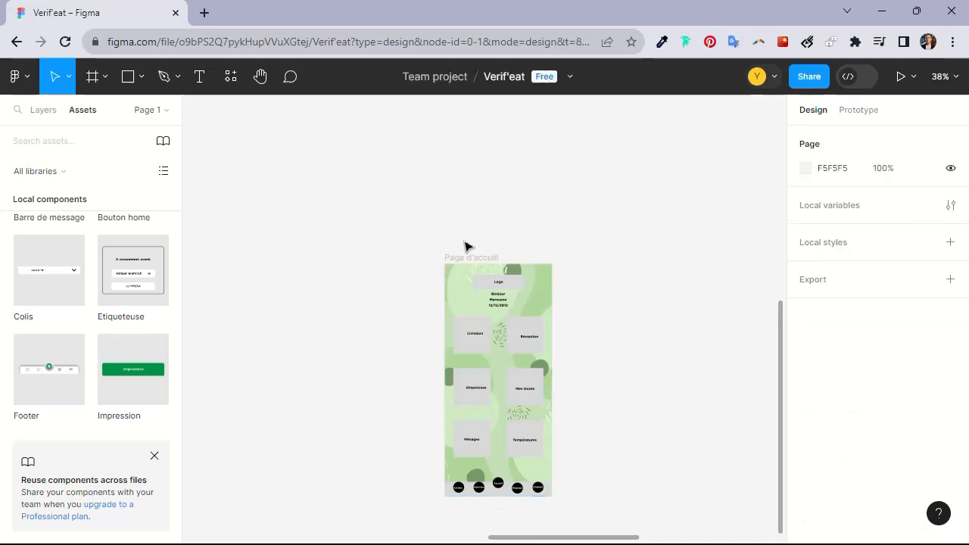
Inspect the bottom navigation circles and their labels on the home screen
{"action": "left_click_drag", "start_coordinate": [573, 256], "coordinate": [501, 163]}
{"action": "scroll", "coordinate": [510, 245], "scroll_direction": "up", "scroll_amount": 1}
{"action": "scroll", "coordinate": [515, 253], "scroll_direction": "up", "scroll_amount": 3}
{"action": "left_click_drag", "start_coordinate": [496, 215], "coordinate": [625, 338]}
{"action": "scroll", "coordinate": [628, 290], "scroll_direction": "down", "scroll_amount": 3}
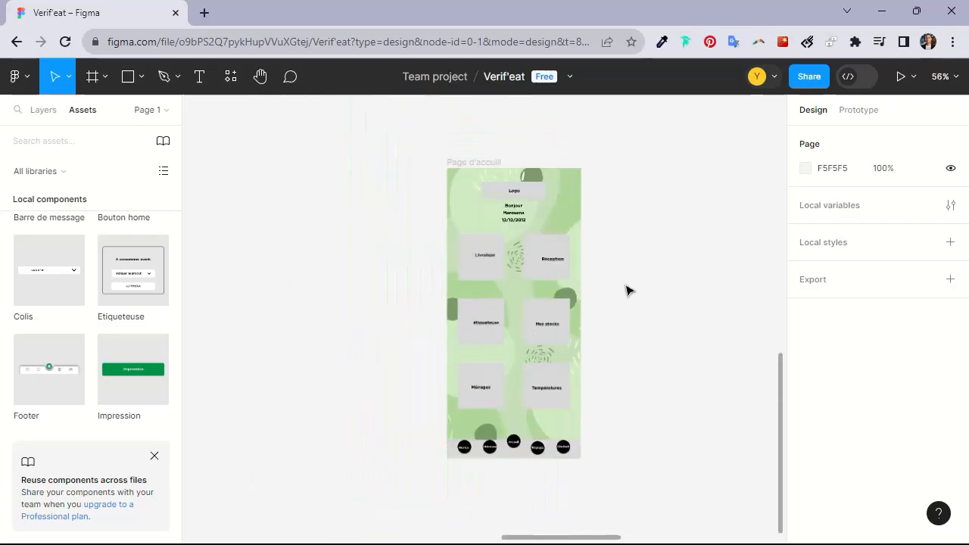
{"action": "left_click", "coordinate": [519, 456]}
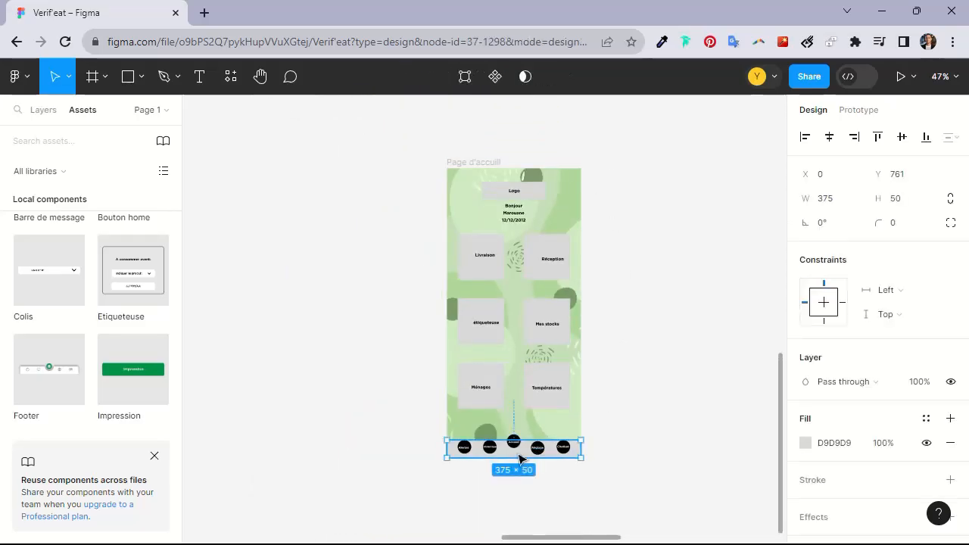
{"action": "left_click", "coordinate": [574, 477]}
{"action": "double_click", "coordinate": [513, 442]}
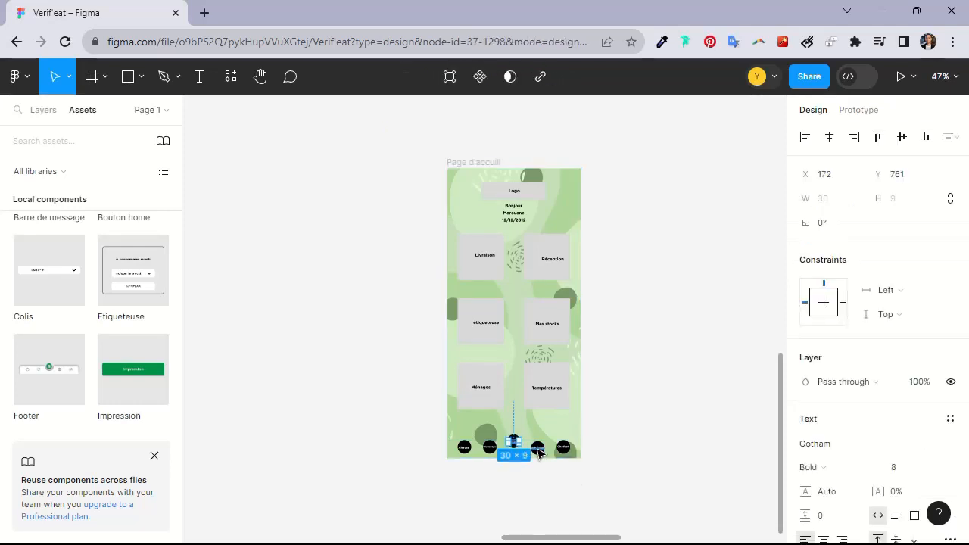
{"action": "left_click", "coordinate": [546, 460]}
{"action": "scroll", "coordinate": [550, 449], "scroll_direction": "up", "scroll_amount": 3}
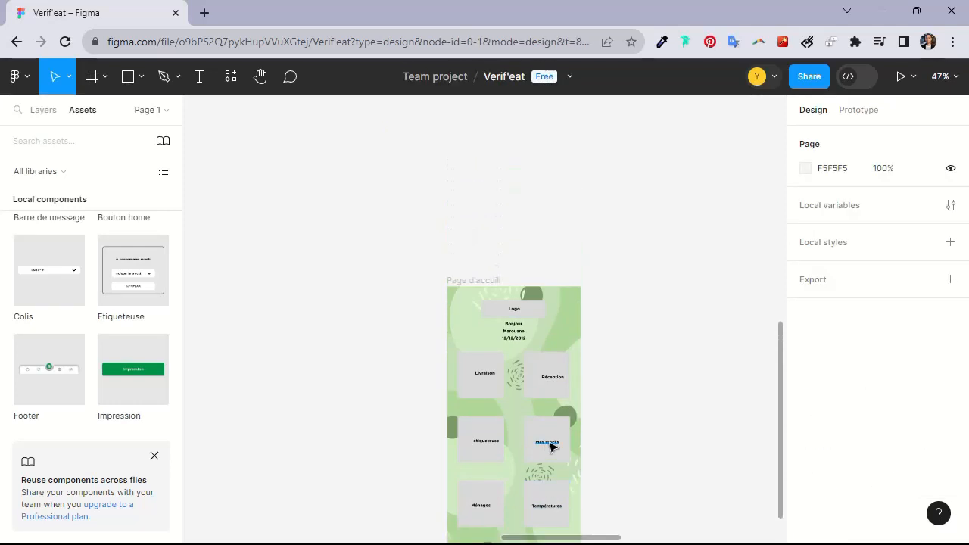
{"action": "scroll", "coordinate": [545, 361], "scroll_direction": "down", "scroll_amount": 5}
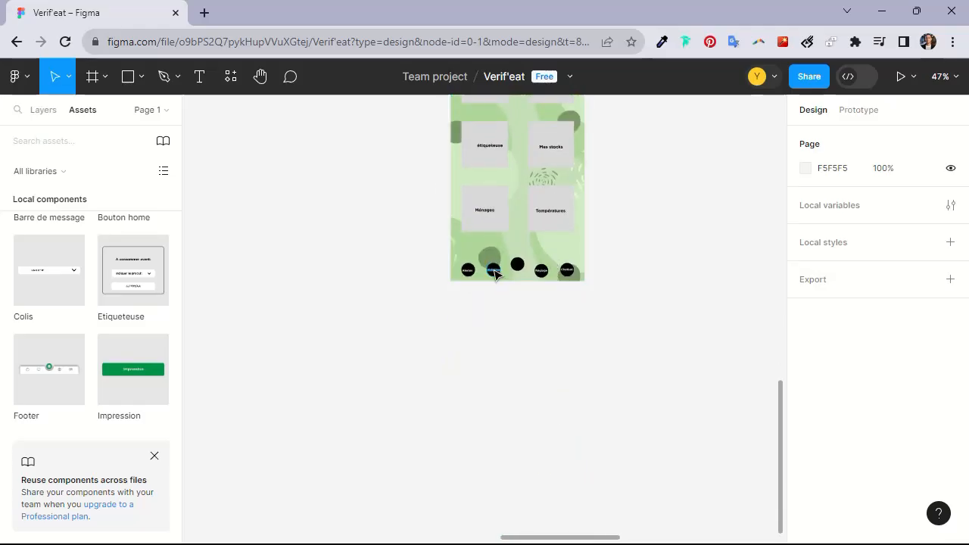
Lock the BG 1 background layer and delete the old bottom navigation circles and labels
{"action": "left_click", "coordinate": [458, 240]}
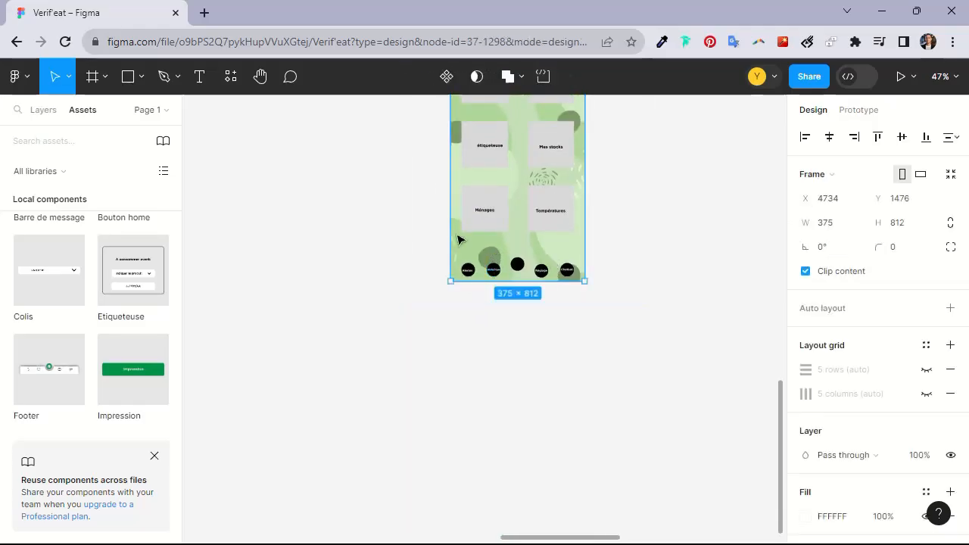
{"action": "left_click", "coordinate": [46, 111]}
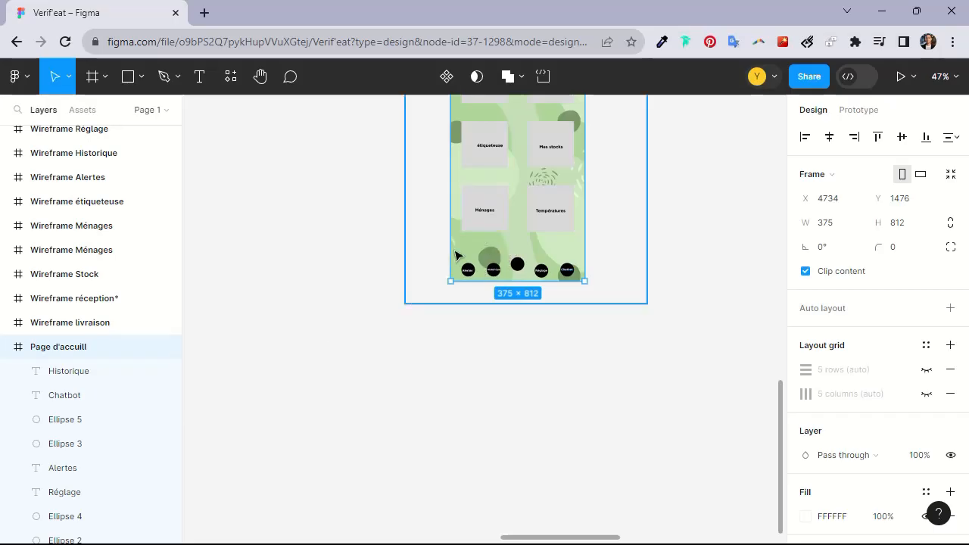
{"action": "scroll", "coordinate": [69, 405], "scroll_direction": "down", "scroll_amount": 6}
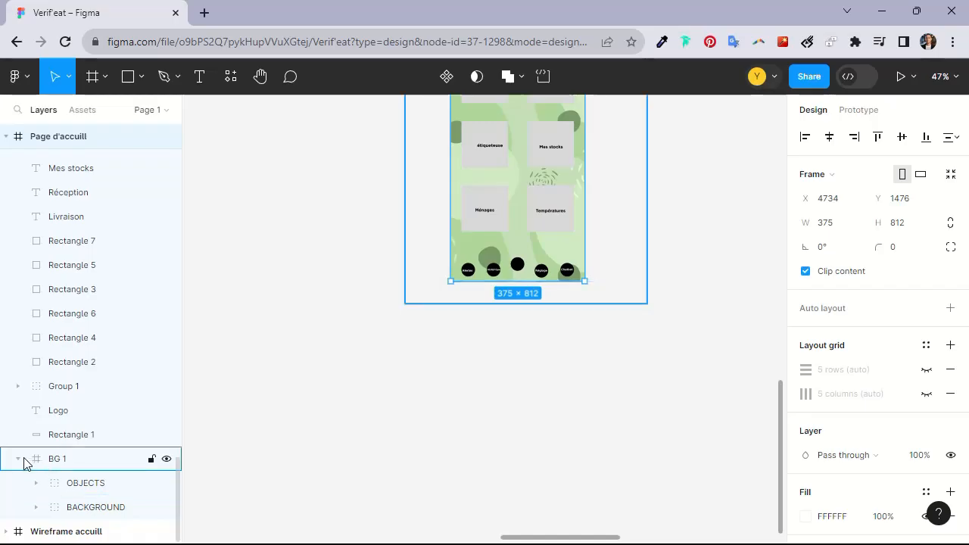
{"action": "left_click", "coordinate": [152, 459]}
{"action": "left_click_drag", "start_coordinate": [447, 252], "coordinate": [603, 309]}
{"action": "key", "text": "Delete"}
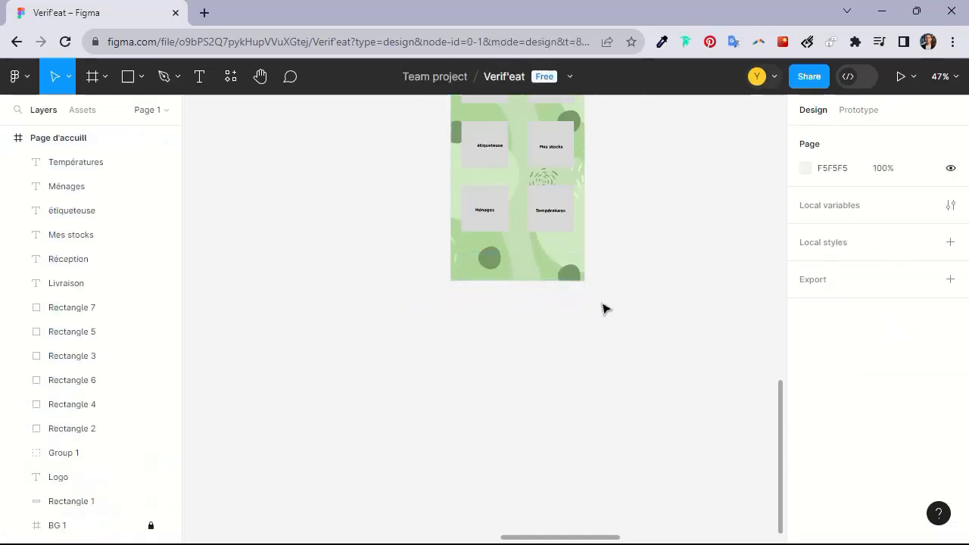
Insert the Footer component at the bottom of the home screen and center it horizontally
{"action": "scroll", "coordinate": [472, 315], "scroll_direction": "up", "scroll_amount": 3}
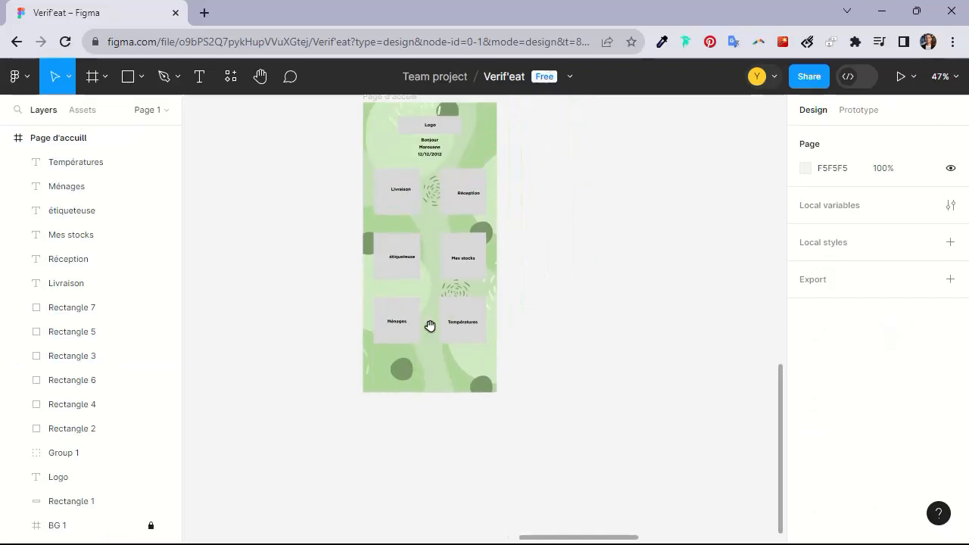
{"action": "scroll", "coordinate": [402, 266], "scroll_direction": "down", "scroll_amount": 5}
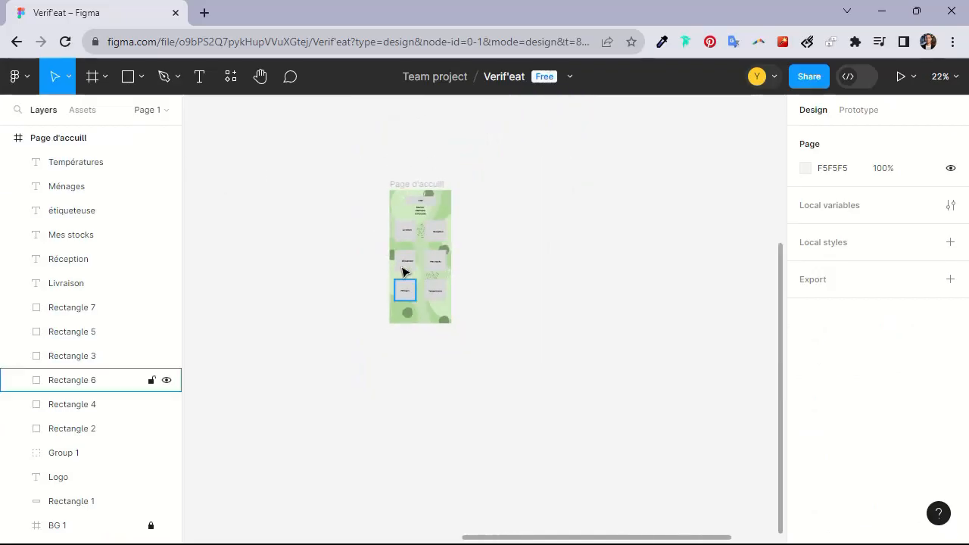
{"action": "scroll", "coordinate": [402, 272], "scroll_direction": "up", "scroll_amount": 4}
{"action": "left_click", "coordinate": [82, 111]}
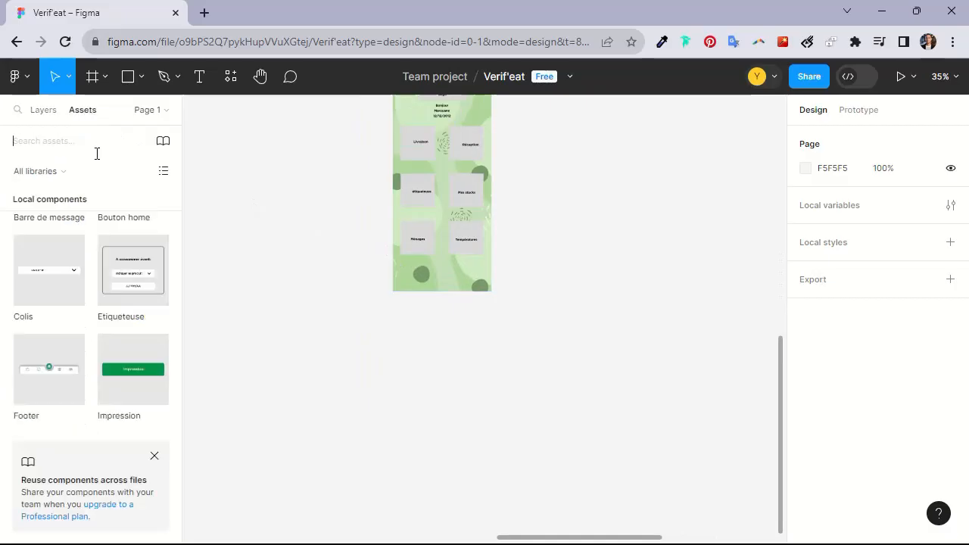
{"action": "left_click_drag", "start_coordinate": [55, 370], "coordinate": [463, 288]}
{"action": "scroll", "coordinate": [452, 290], "scroll_direction": "up", "scroll_amount": 2}
{"action": "scroll", "coordinate": [452, 290], "scroll_direction": "up", "scroll_amount": 2}
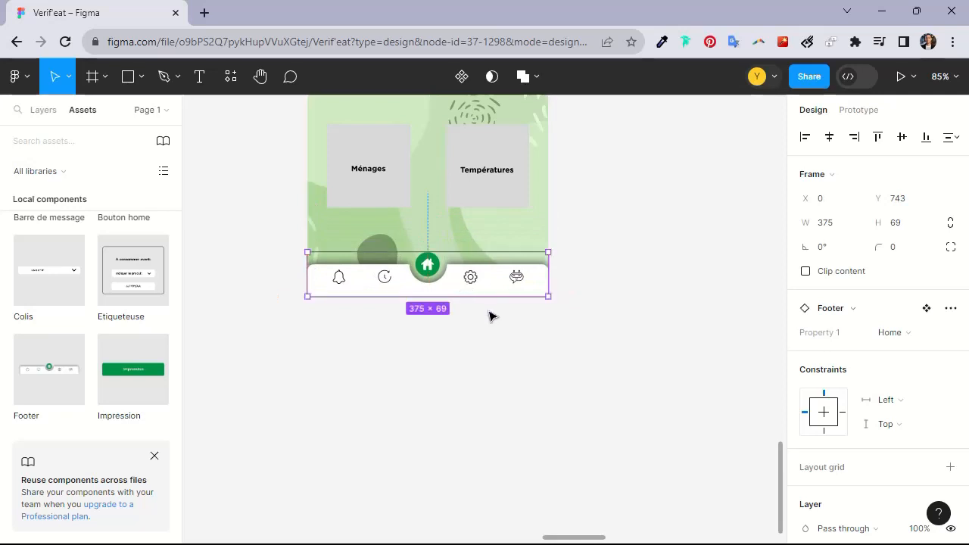
{"action": "left_click", "coordinate": [595, 280]}
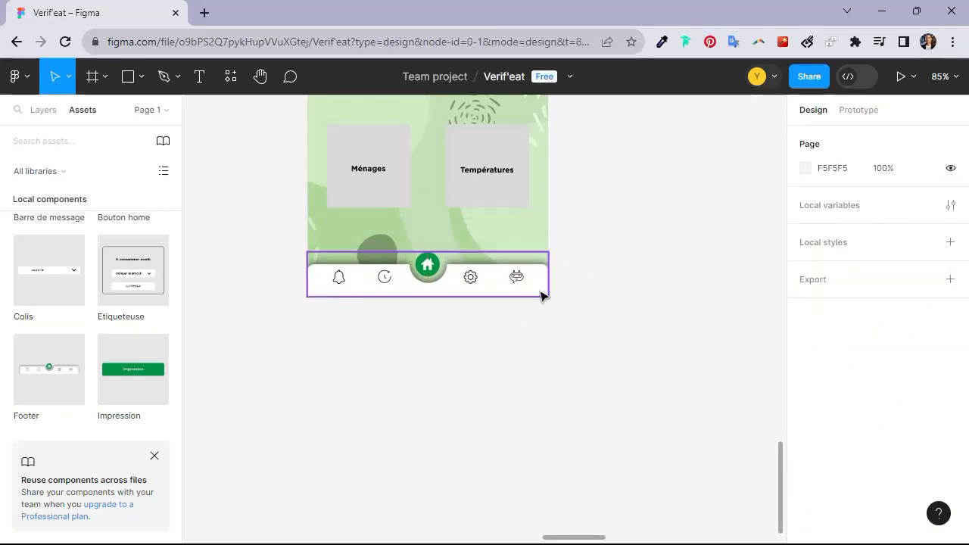
{"action": "left_click", "coordinate": [513, 294]}
{"action": "left_click_drag", "start_coordinate": [597, 355], "coordinate": [297, 240]}
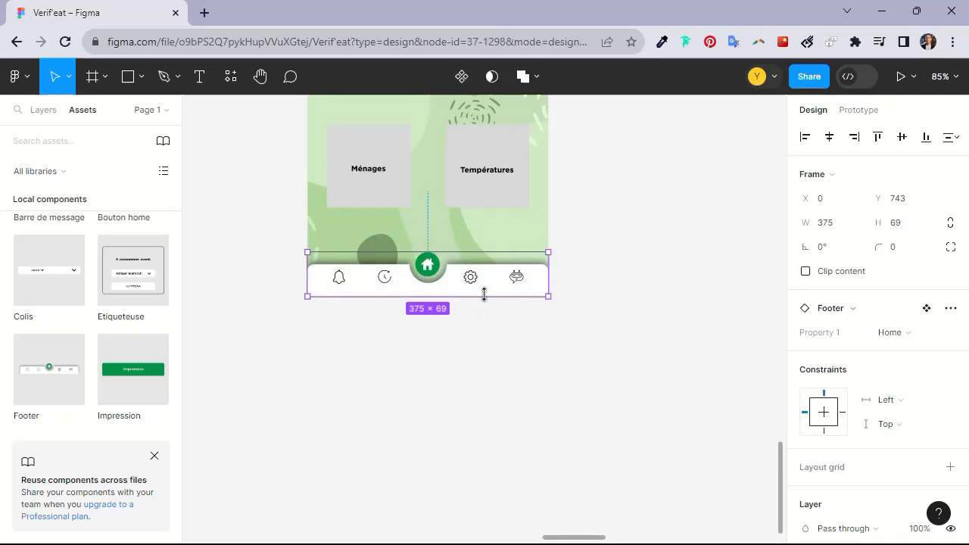
{"action": "left_click", "coordinate": [829, 138]}
Place a Bouton home component over the Livraison tile at X 30, Y 184
{"action": "scroll", "coordinate": [523, 304], "scroll_direction": "up", "scroll_amount": 5}
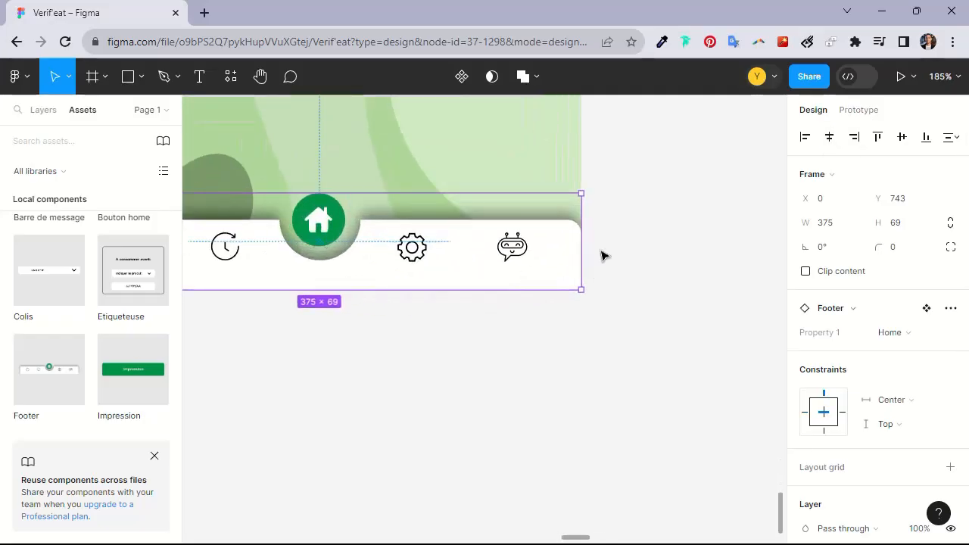
{"action": "scroll", "coordinate": [604, 256], "scroll_direction": "down", "scroll_amount": 4}
{"action": "left_click", "coordinate": [544, 320]}
{"action": "scroll", "coordinate": [525, 356], "scroll_direction": "up", "scroll_amount": 2}
{"action": "scroll", "coordinate": [543, 314], "scroll_direction": "down", "scroll_amount": 2}
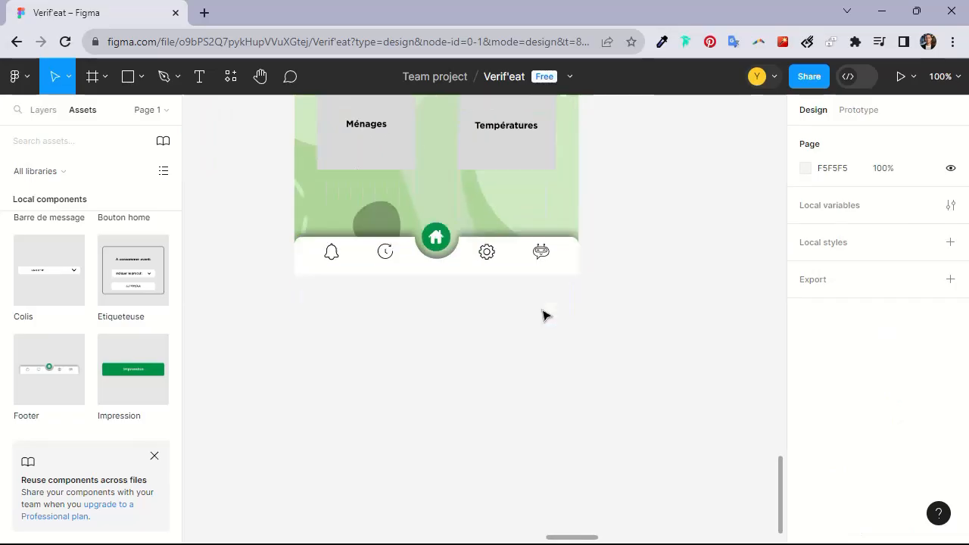
{"action": "scroll", "coordinate": [543, 308], "scroll_direction": "down", "scroll_amount": 3}
{"action": "scroll", "coordinate": [101, 340], "scroll_direction": "down", "scroll_amount": 4}
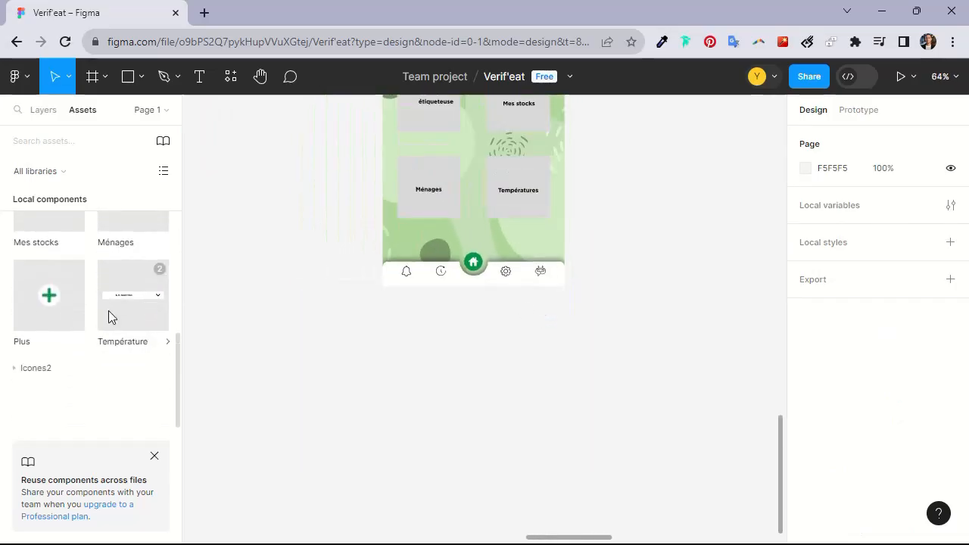
{"action": "scroll", "coordinate": [110, 318], "scroll_direction": "up", "scroll_amount": 5}
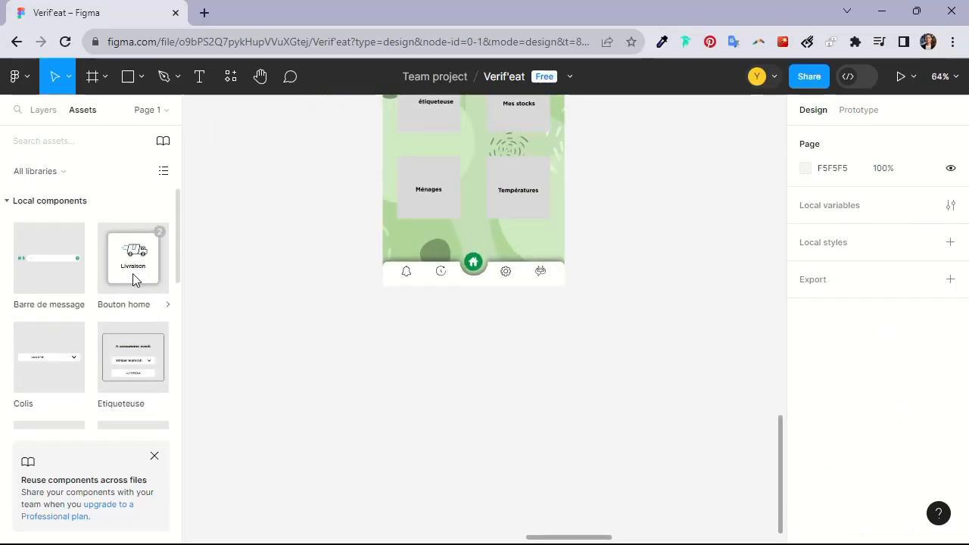
{"action": "scroll", "coordinate": [416, 219], "scroll_direction": "up", "scroll_amount": 3}
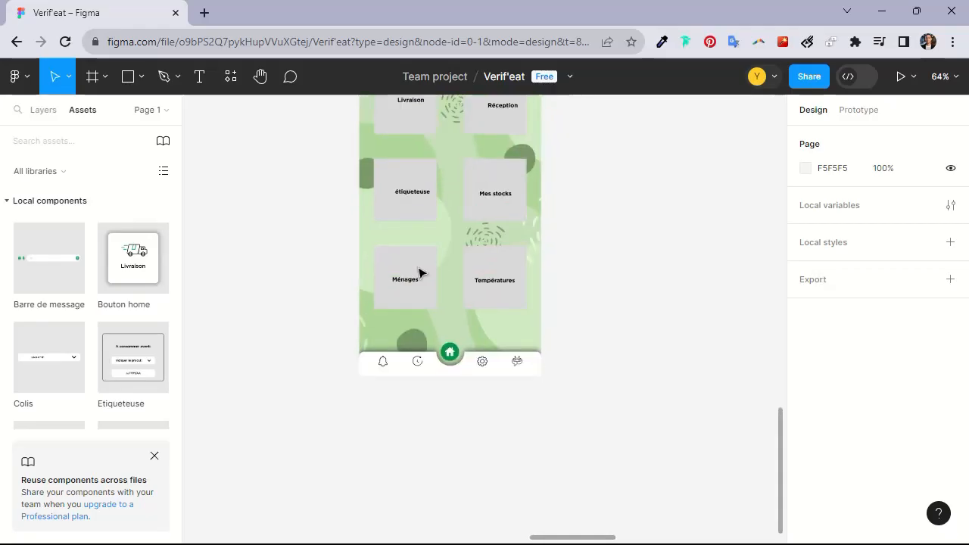
{"action": "left_click_drag", "start_coordinate": [131, 256], "coordinate": [348, 202]}
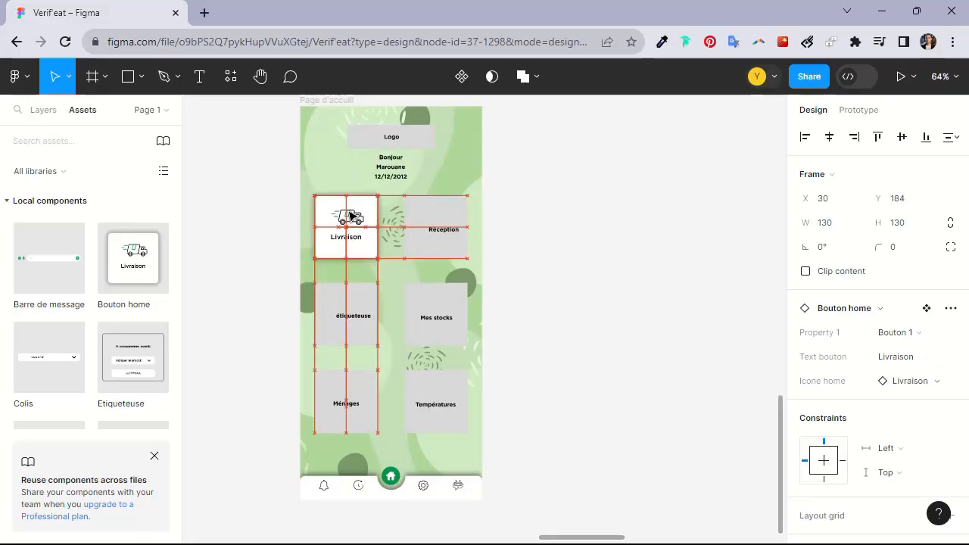
{"action": "scroll", "coordinate": [344, 221], "scroll_direction": "up", "scroll_amount": 5}
{"action": "scroll", "coordinate": [356, 239], "scroll_direction": "up", "scroll_amount": 2}
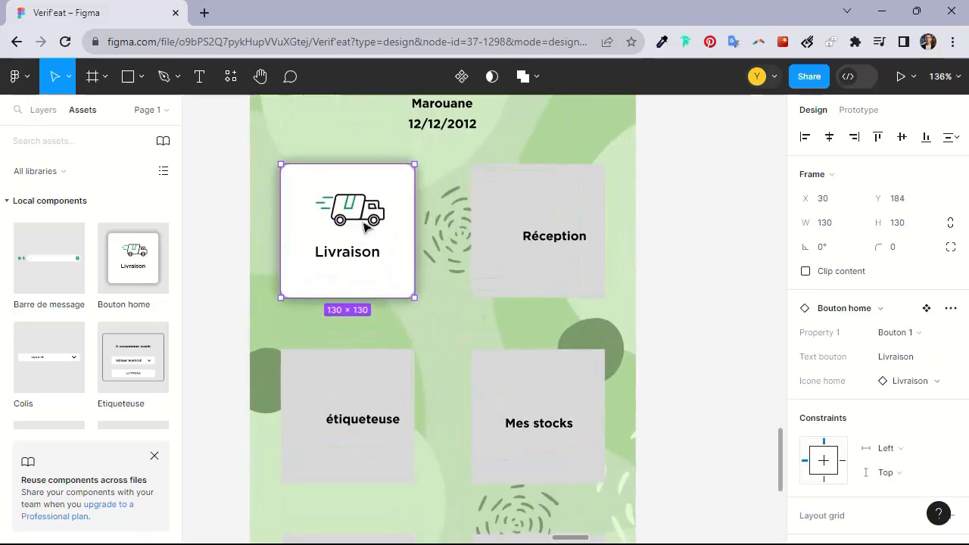
Hide the Bouton home instance and delete the Livraison label and its grey rectangle underneath
{"action": "left_click", "coordinate": [43, 109]}
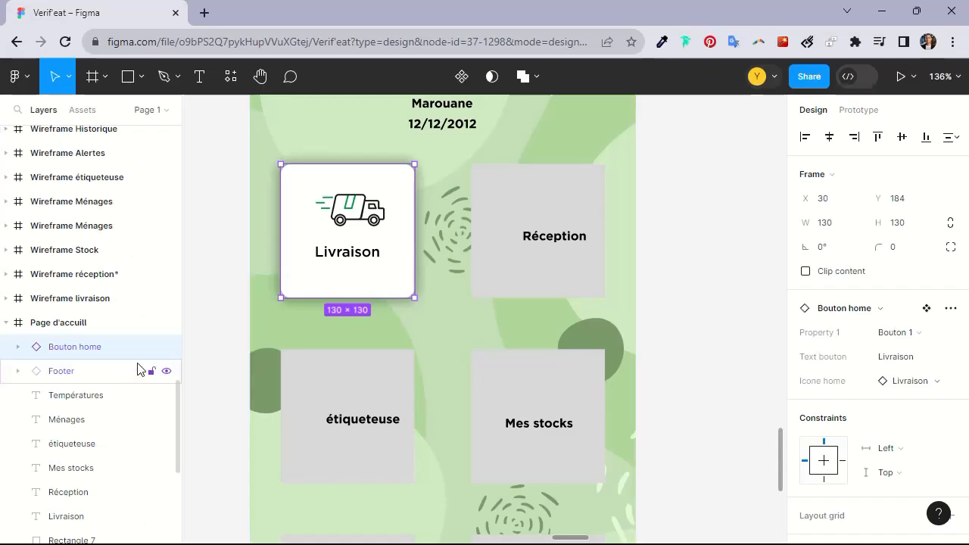
{"action": "left_click", "coordinate": [167, 348]}
{"action": "left_click", "coordinate": [359, 224]}
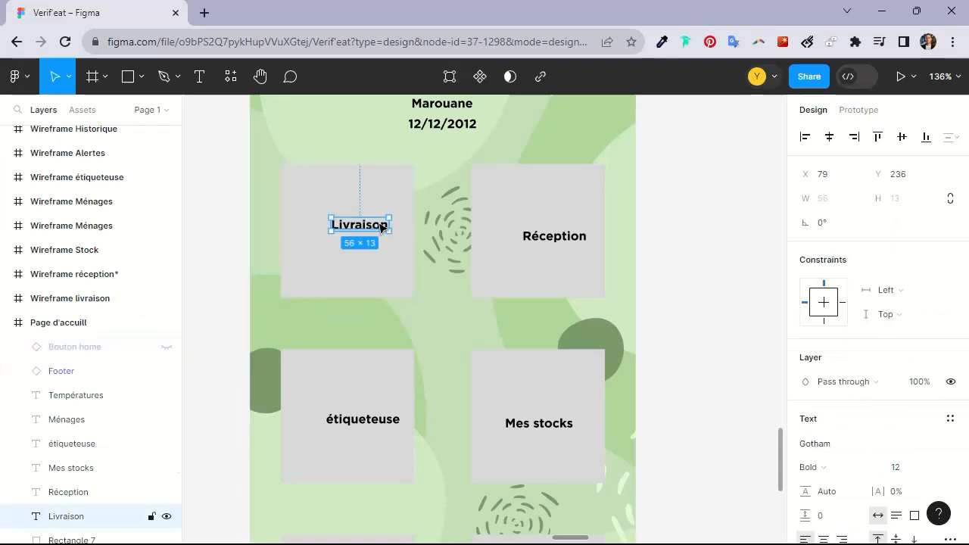
{"action": "key", "text": "Delete"}
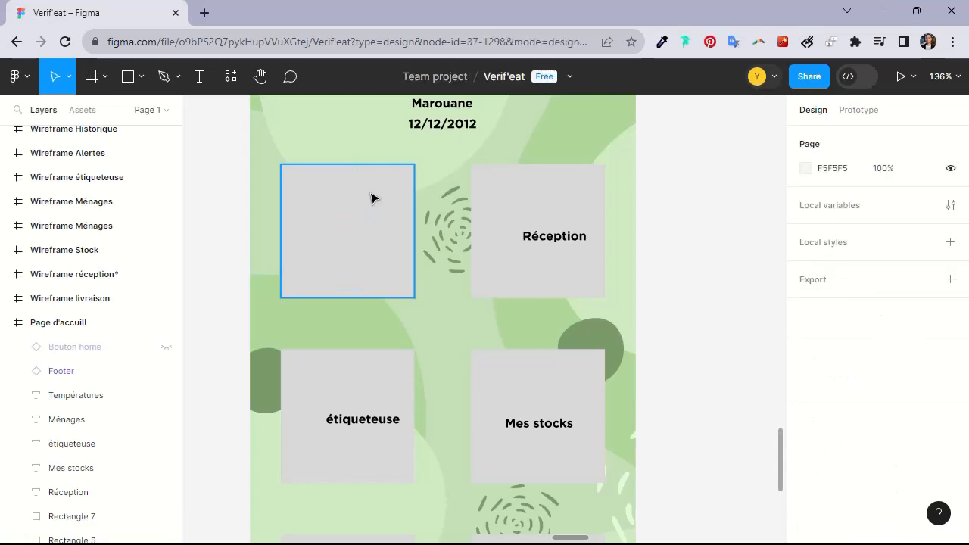
{"action": "left_click", "coordinate": [376, 198]}
{"action": "key", "text": "Delete"}
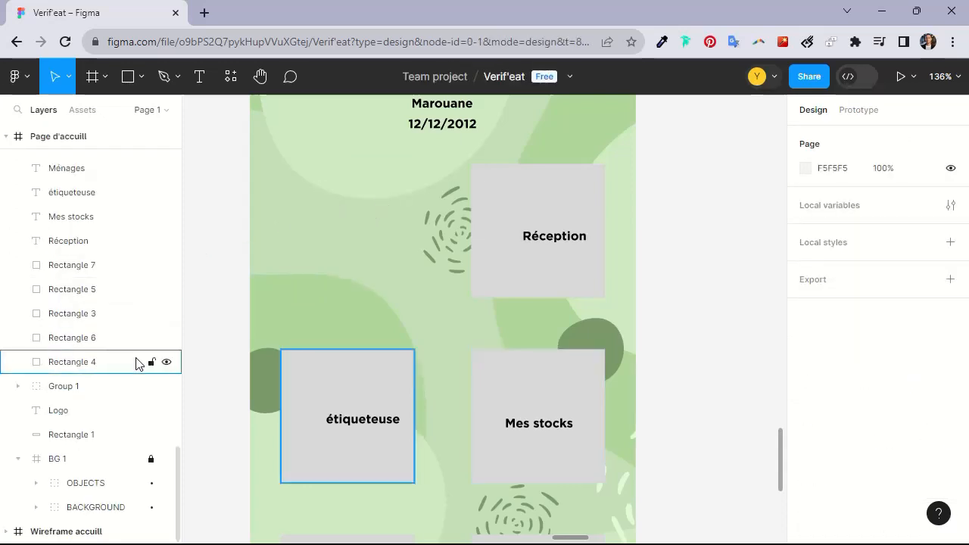
Unhide the Bouton home instance on the Livraison tile
{"action": "left_click", "coordinate": [69, 135]}
{"action": "scroll", "coordinate": [89, 221], "scroll_direction": "up", "scroll_amount": 6}
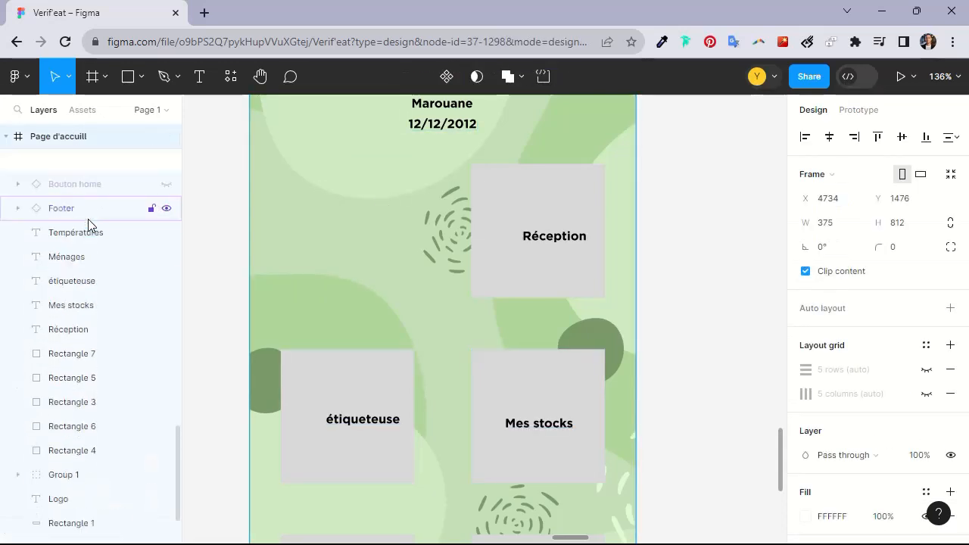
{"action": "scroll", "coordinate": [93, 242], "scroll_direction": "down", "scroll_amount": 4}
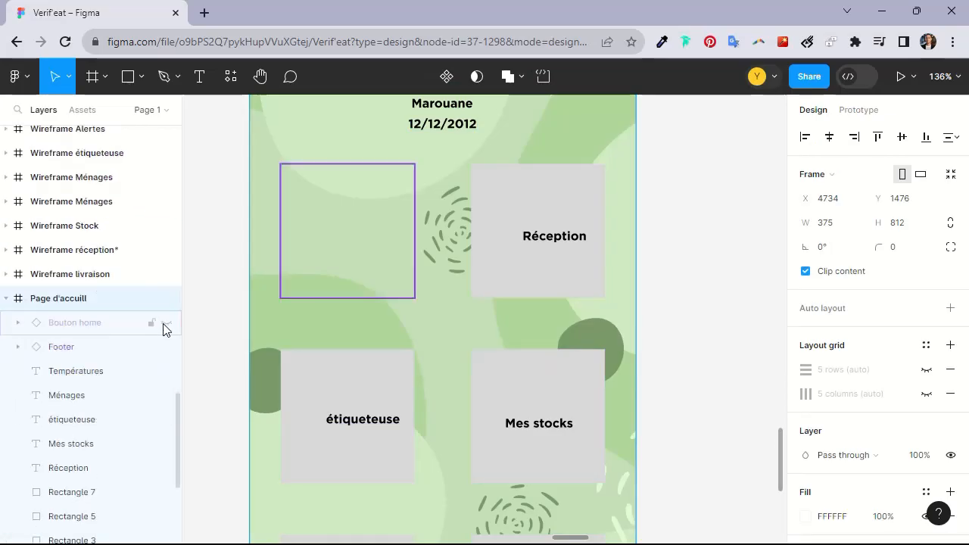
{"action": "left_click", "coordinate": [168, 323]}
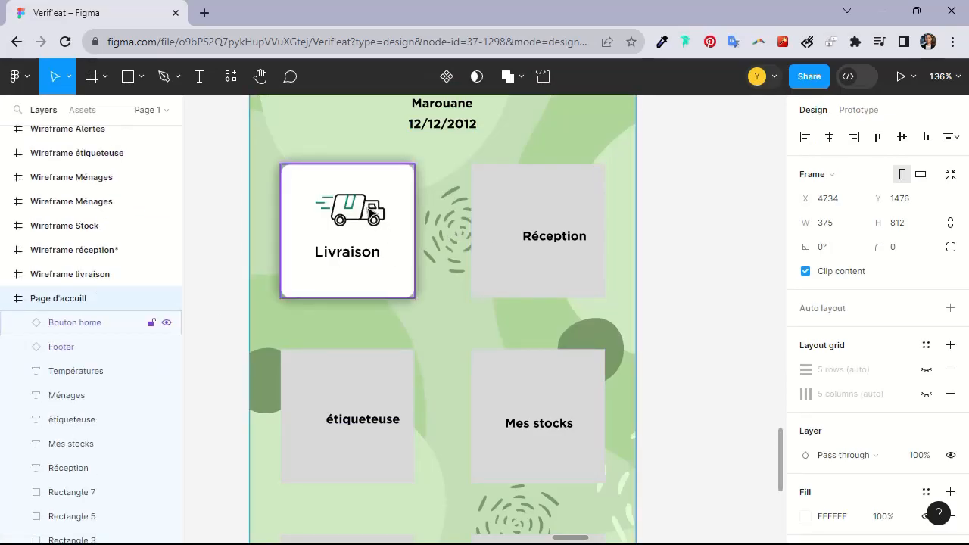
{"action": "left_click_drag", "start_coordinate": [360, 205], "coordinate": [427, 206]}
{"action": "key", "text": "ctrl+z"}
Duplicate the Livraison button onto the Réception tile at about X 217, Y 184
{"action": "scroll", "coordinate": [407, 208], "scroll_direction": "up", "scroll_amount": 3}
{"action": "left_click", "coordinate": [386, 247]}
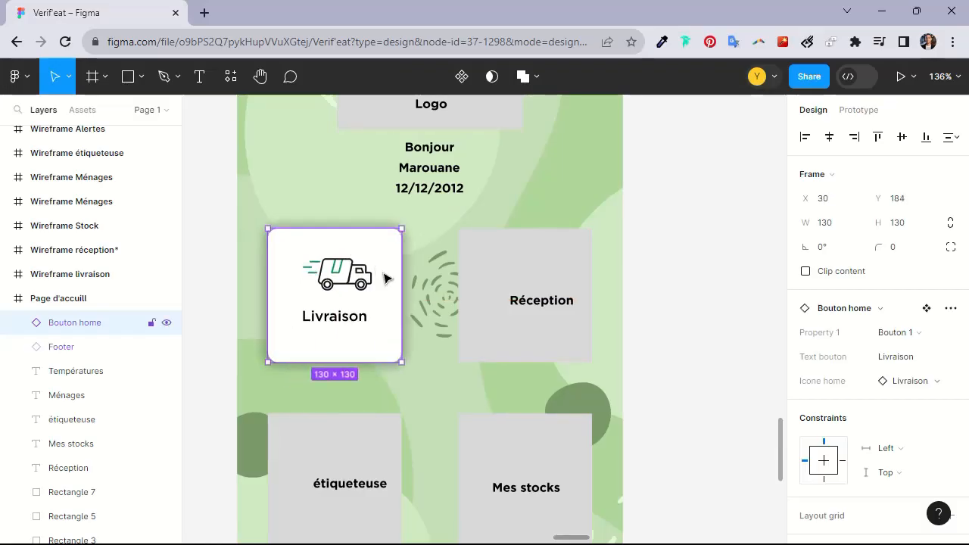
{"action": "left_click_drag", "start_coordinate": [343, 267], "coordinate": [539, 267]}
{"action": "scroll", "coordinate": [514, 290], "scroll_direction": "up", "scroll_amount": 3}
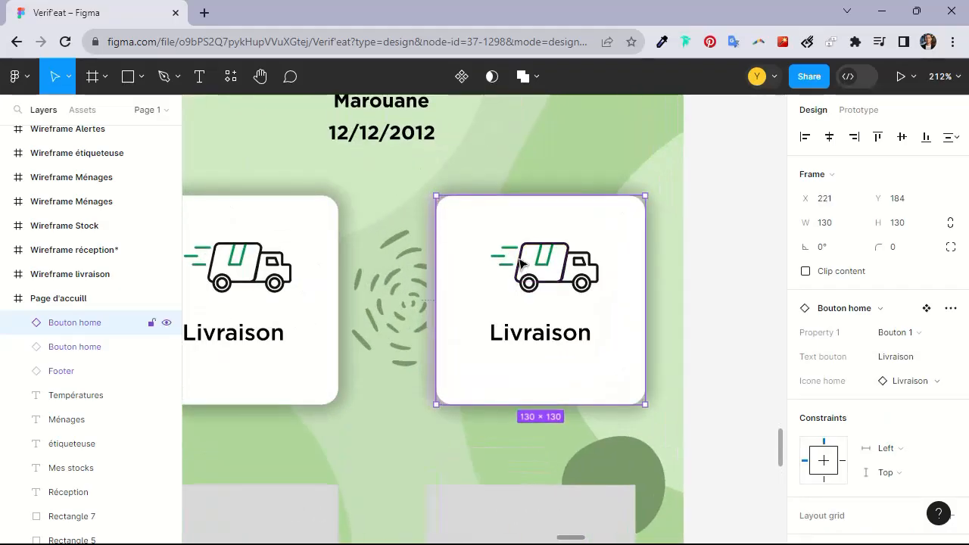
{"action": "left_click_drag", "start_coordinate": [506, 238], "coordinate": [502, 240]}
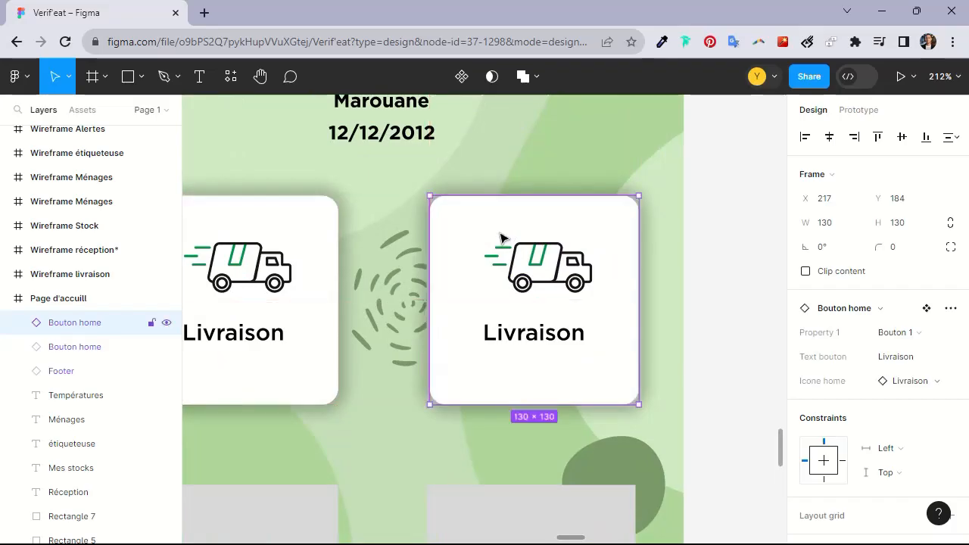
Hide the duplicated Bouton home instance and nudge it to X 215 over the Réception tile
{"action": "scroll", "coordinate": [502, 241], "scroll_direction": "down", "scroll_amount": 4}
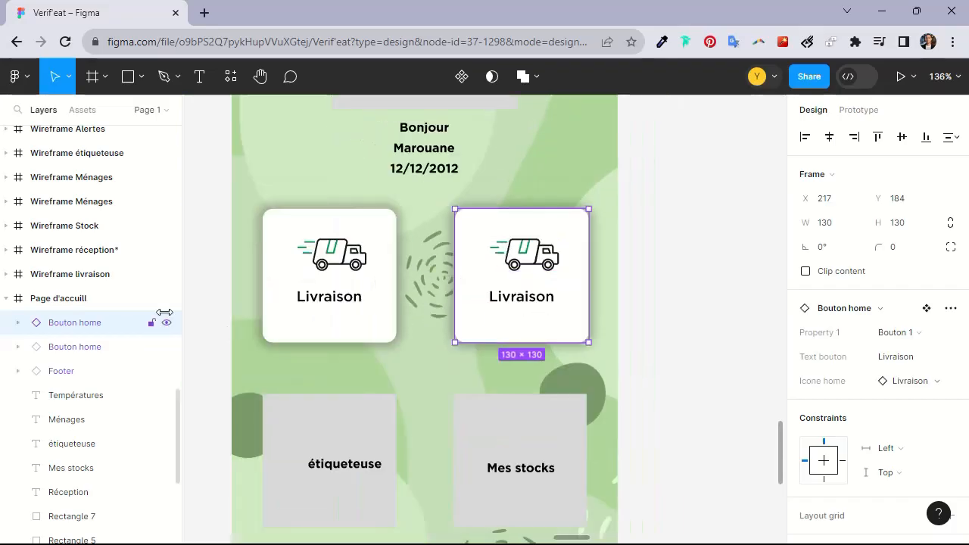
{"action": "left_click", "coordinate": [167, 323]}
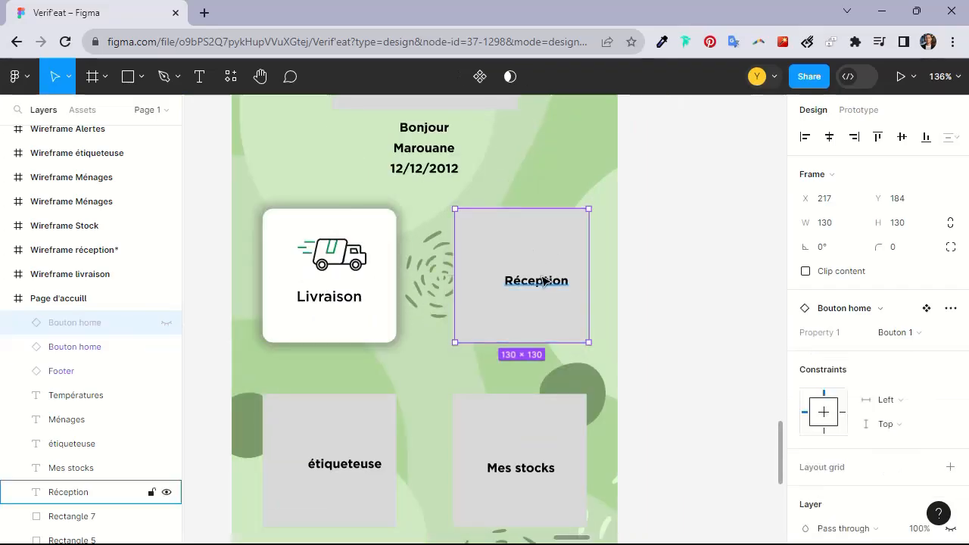
{"action": "scroll", "coordinate": [538, 282], "scroll_direction": "up", "scroll_amount": 3}
{"action": "scroll", "coordinate": [515, 269], "scroll_direction": "up", "scroll_amount": 2}
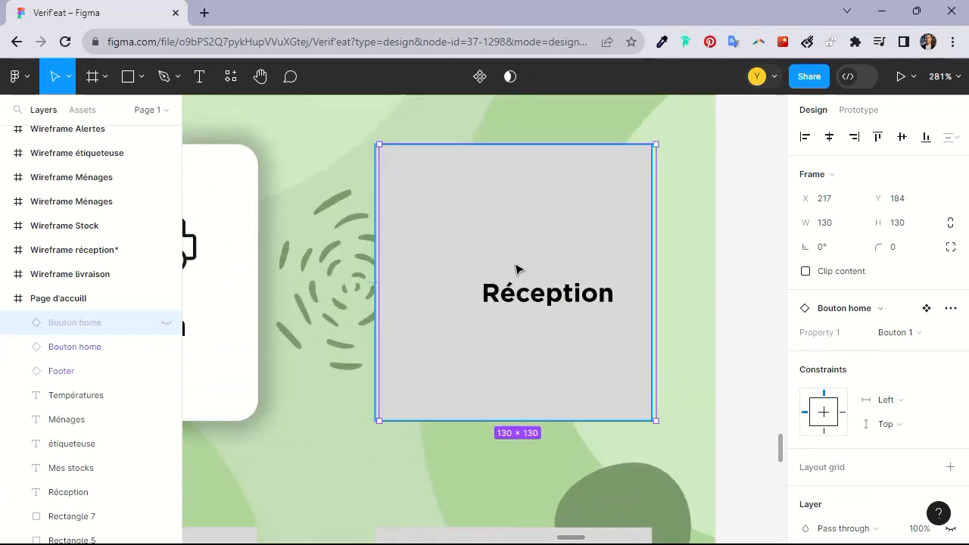
{"action": "key", "text": "Left"}
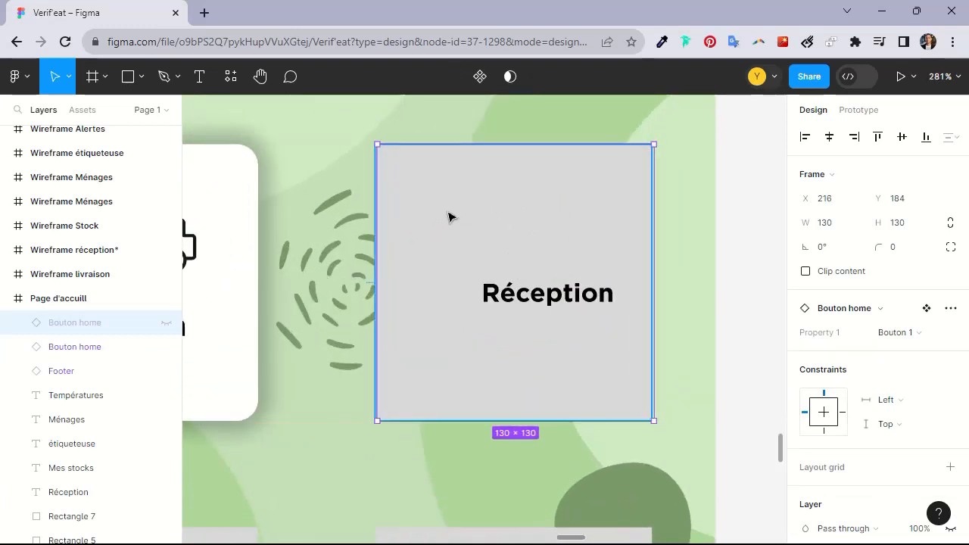
{"action": "key", "text": "Left"}
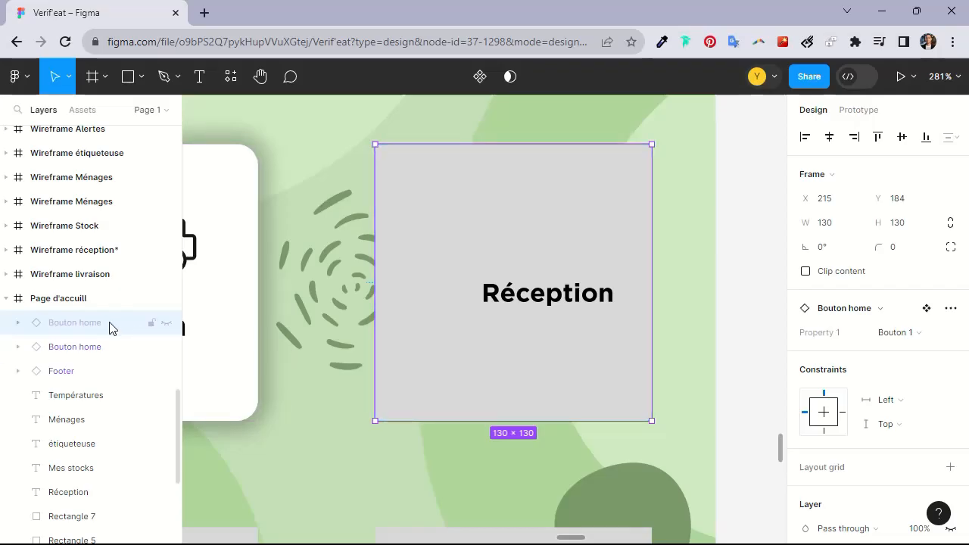
{"action": "scroll", "coordinate": [477, 193], "scroll_direction": "up", "scroll_amount": 5, "text": "ctrl"}
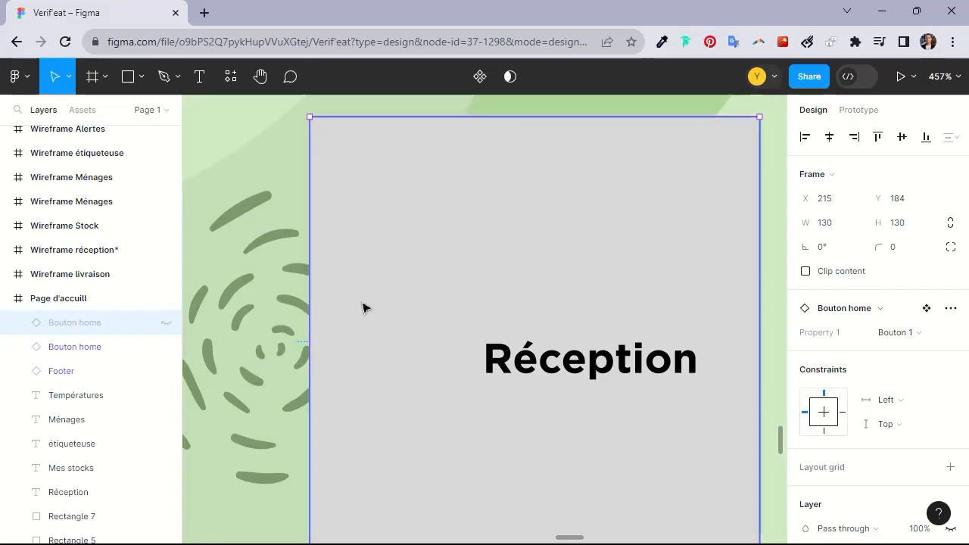
{"action": "scroll", "coordinate": [529, 290], "scroll_direction": "down", "scroll_amount": 6, "text": "ctrl"}
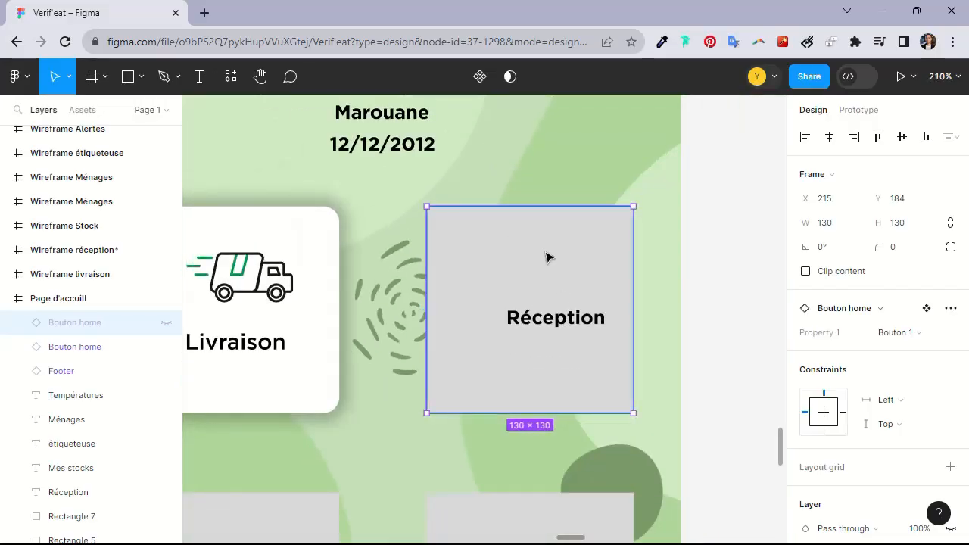
Delete the Réception label and its grey rectangle, and unhide the Bouton home instance over that tile
{"action": "left_click", "coordinate": [539, 317]}
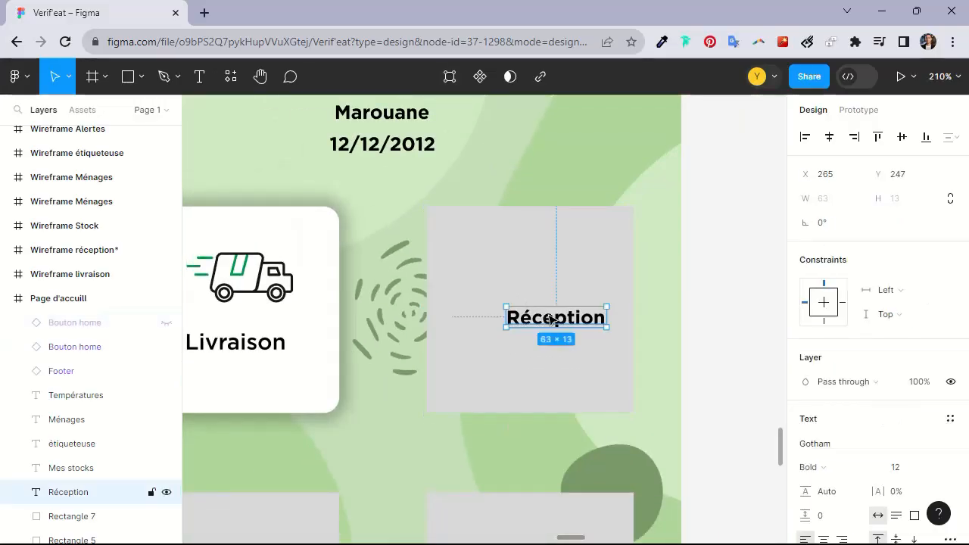
{"action": "key", "text": "Delete"}
{"action": "left_click", "coordinate": [513, 296]}
{"action": "key", "text": "Delete"}
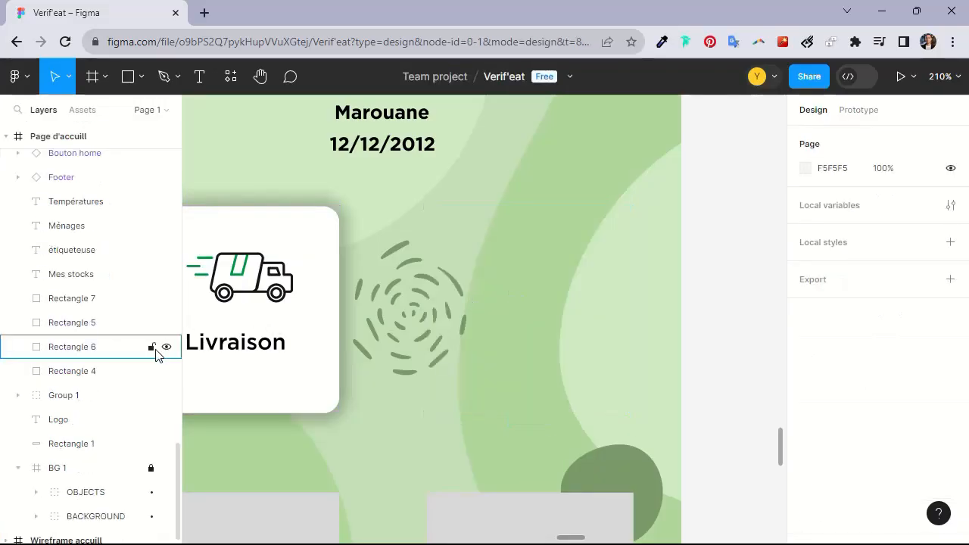
{"action": "scroll", "coordinate": [125, 307], "scroll_direction": "up", "scroll_amount": 5}
{"action": "left_click", "coordinate": [167, 432]}
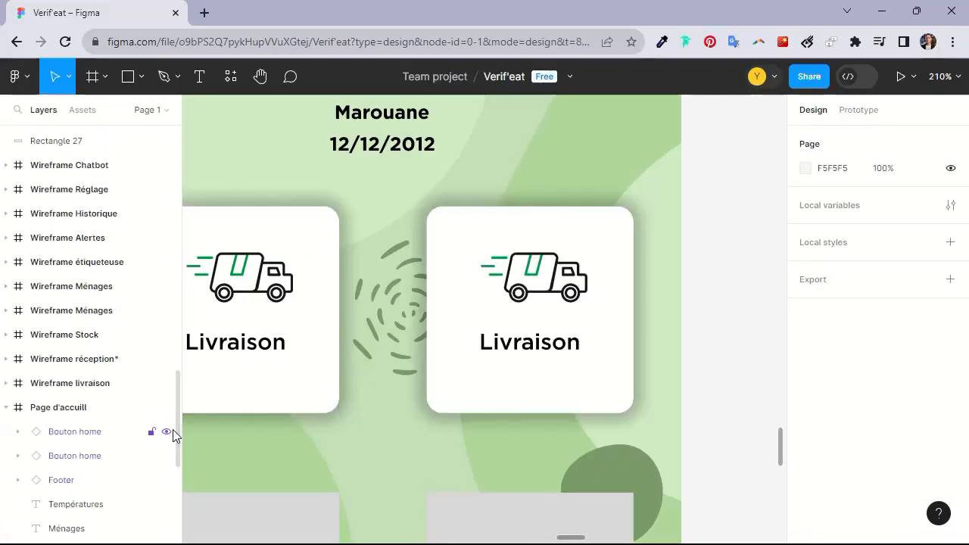
Switch the duplicated button's Property 1 to Bouton 2 and back to Bouton 1
{"action": "left_click", "coordinate": [523, 294]}
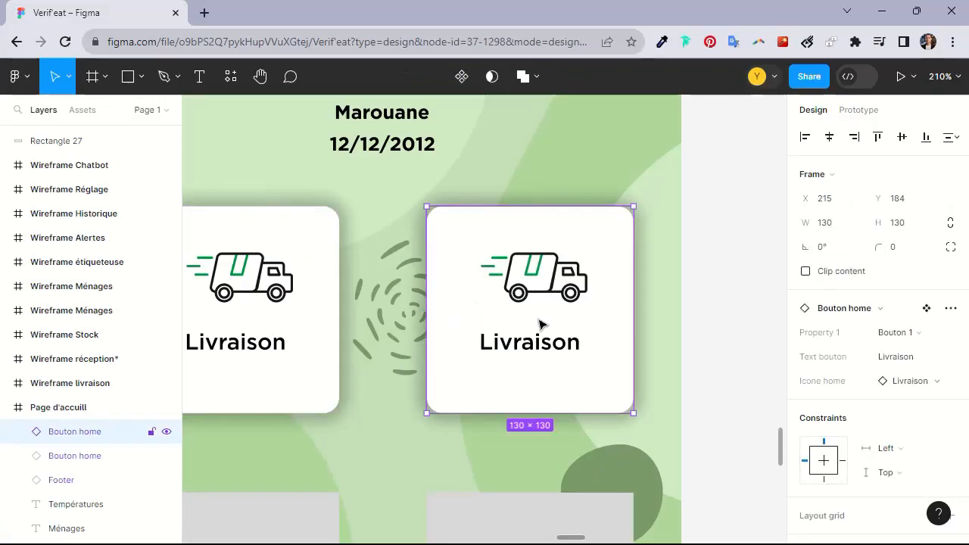
{"action": "left_click", "coordinate": [923, 383]}
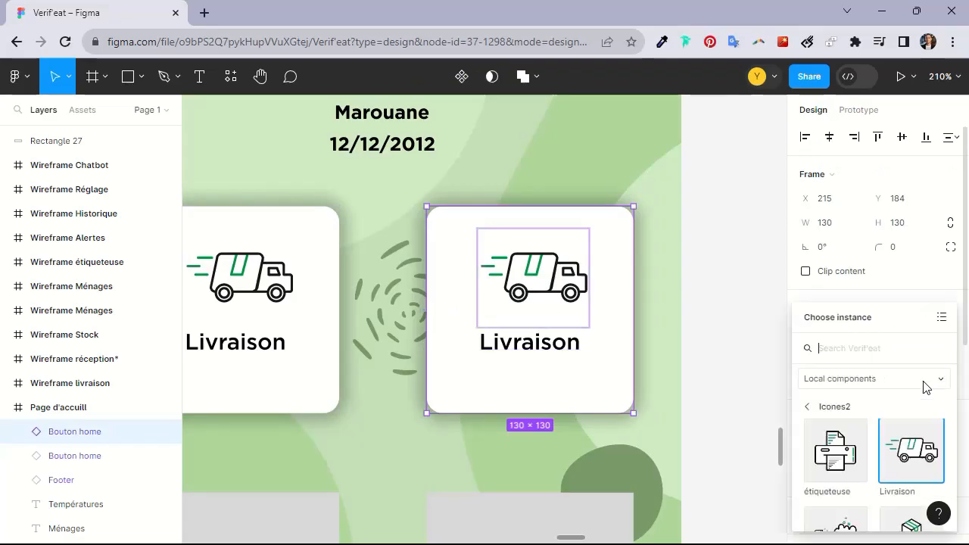
{"action": "left_click", "coordinate": [735, 306]}
{"action": "left_click", "coordinate": [573, 301]}
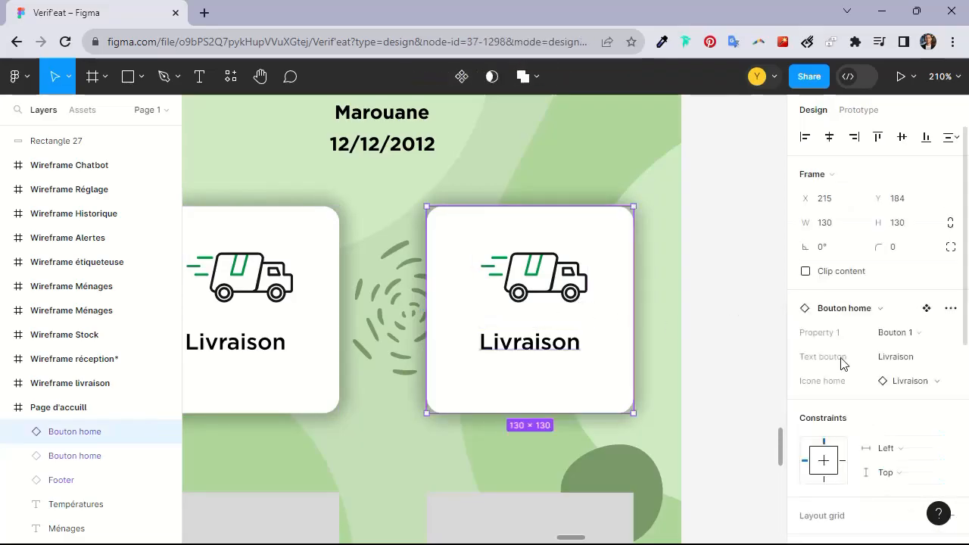
{"action": "left_click", "coordinate": [928, 333]}
{"action": "left_click", "coordinate": [895, 355]}
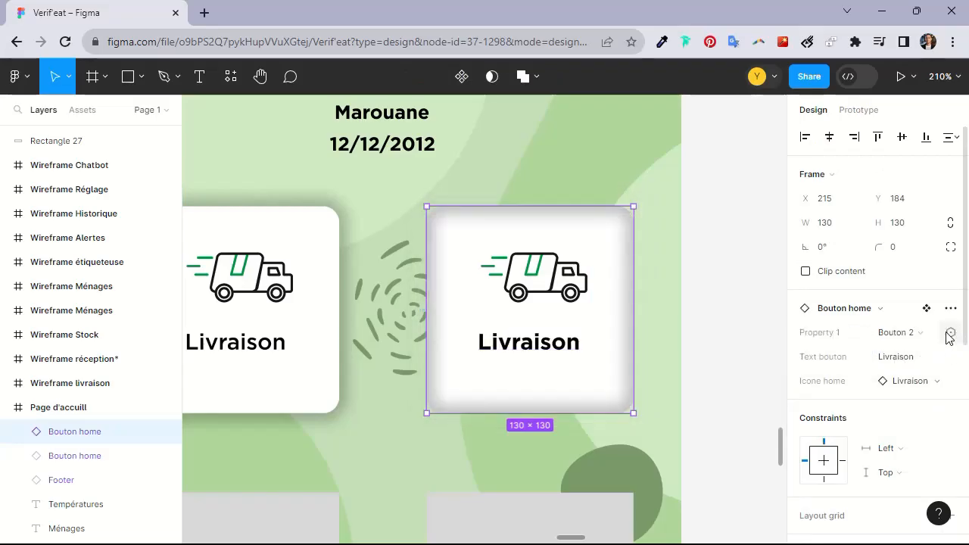
{"action": "left_click", "coordinate": [927, 333]}
{"action": "left_click", "coordinate": [899, 311]}
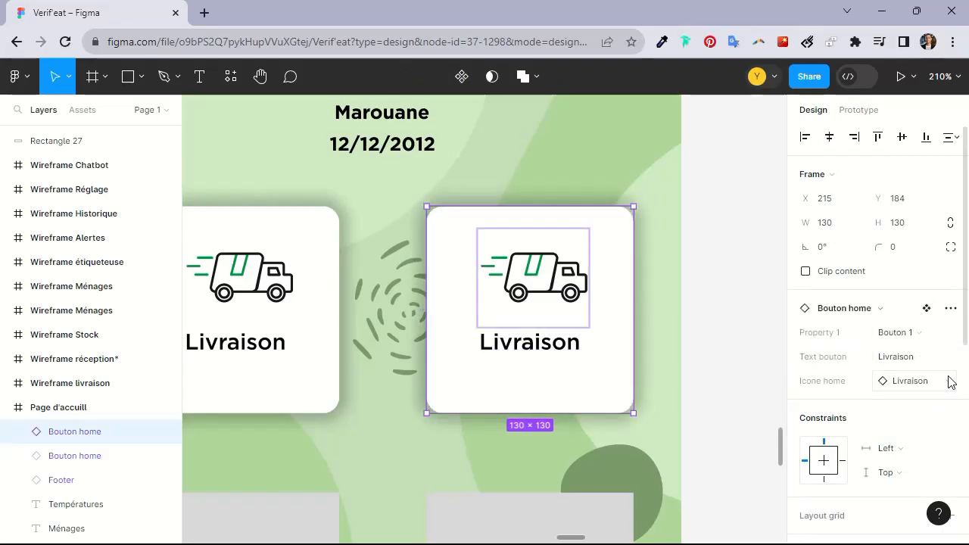
Try setting the duplicated button's icon to étiqueteuse, then undo the change
{"action": "left_click", "coordinate": [951, 382]}
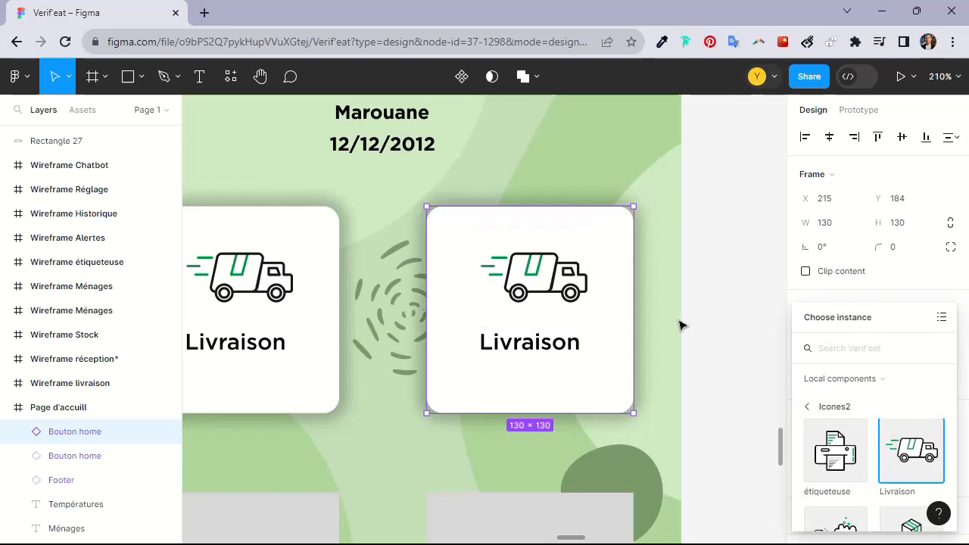
{"action": "scroll", "coordinate": [679, 326], "scroll_direction": "down", "scroll_amount": 1}
{"action": "left_click", "coordinate": [836, 451]}
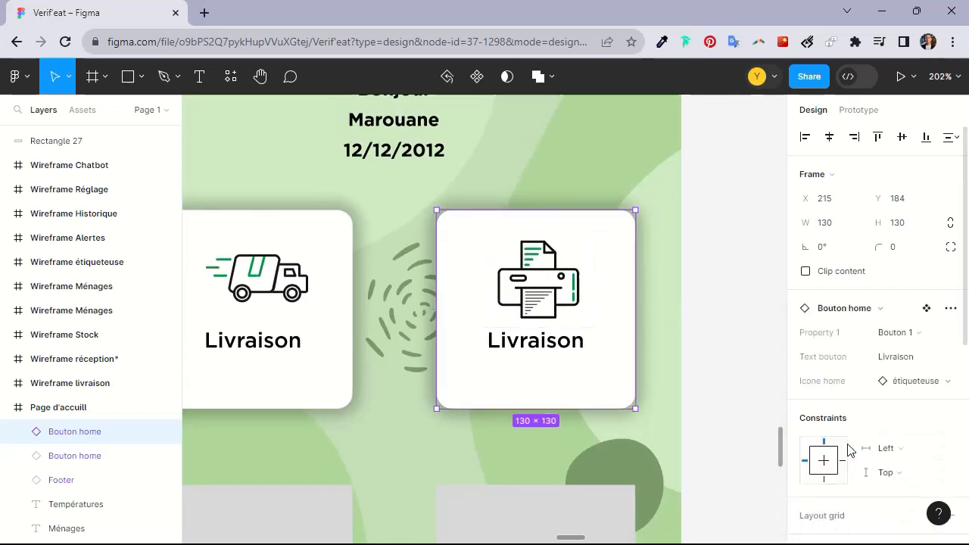
{"action": "key", "text": "ctrl+z"}
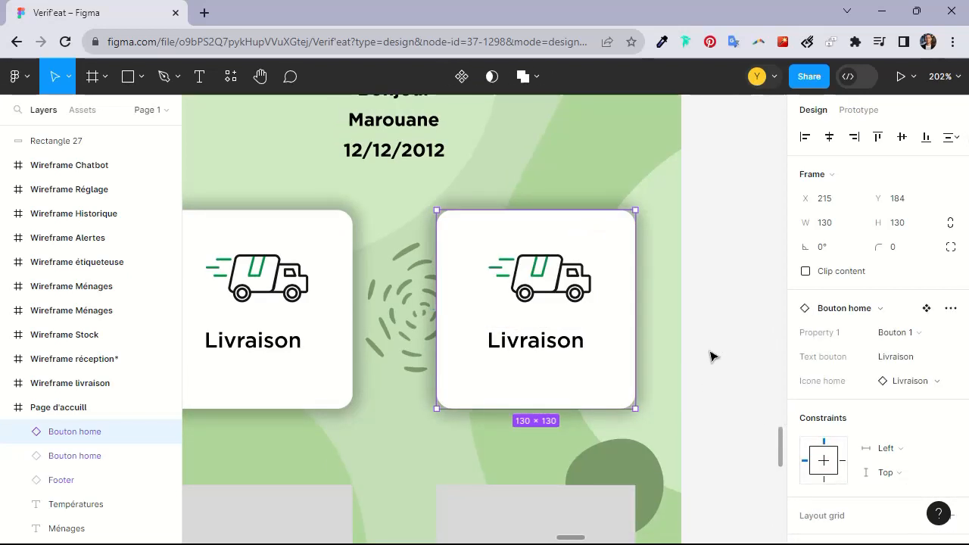
Copy the Réception variant of the Bouton home component set and place it beside the home screen frame
{"action": "scroll", "coordinate": [710, 353], "scroll_direction": "down", "scroll_amount": 5}
{"action": "left_click", "coordinate": [731, 311]}
{"action": "scroll", "coordinate": [712, 295], "scroll_direction": "up", "scroll_amount": 1}
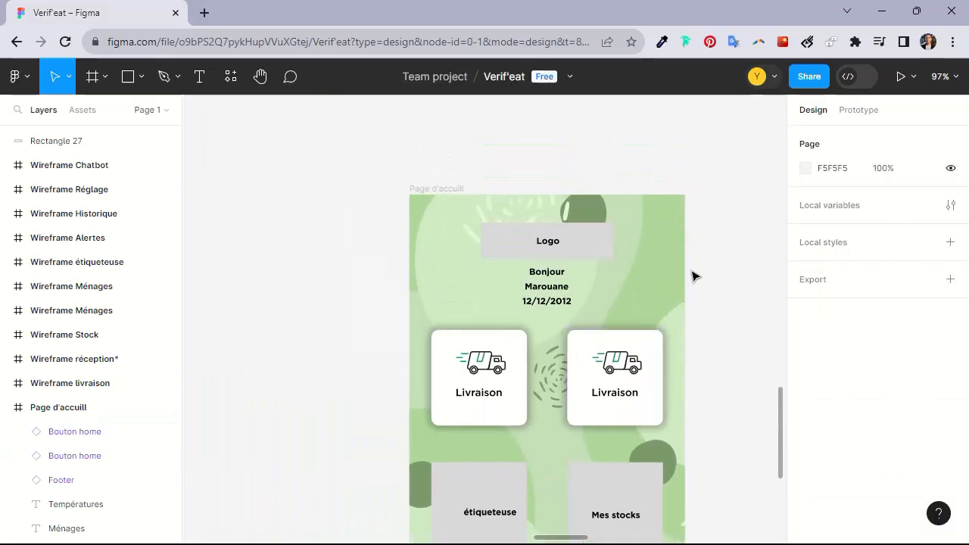
{"action": "scroll", "coordinate": [695, 276], "scroll_direction": "down", "scroll_amount": 5}
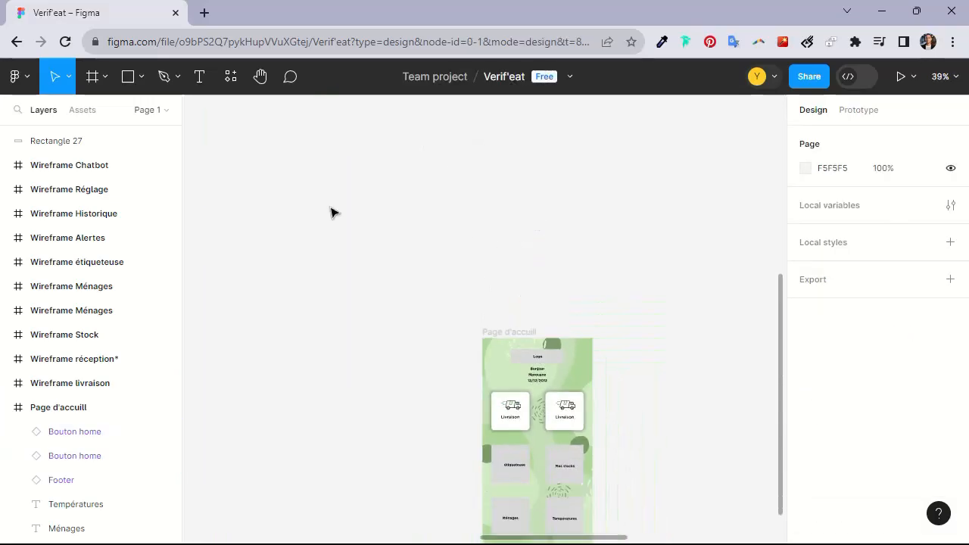
{"action": "left_click", "coordinate": [92, 110]}
{"action": "scroll", "coordinate": [116, 269], "scroll_direction": "down", "scroll_amount": 4}
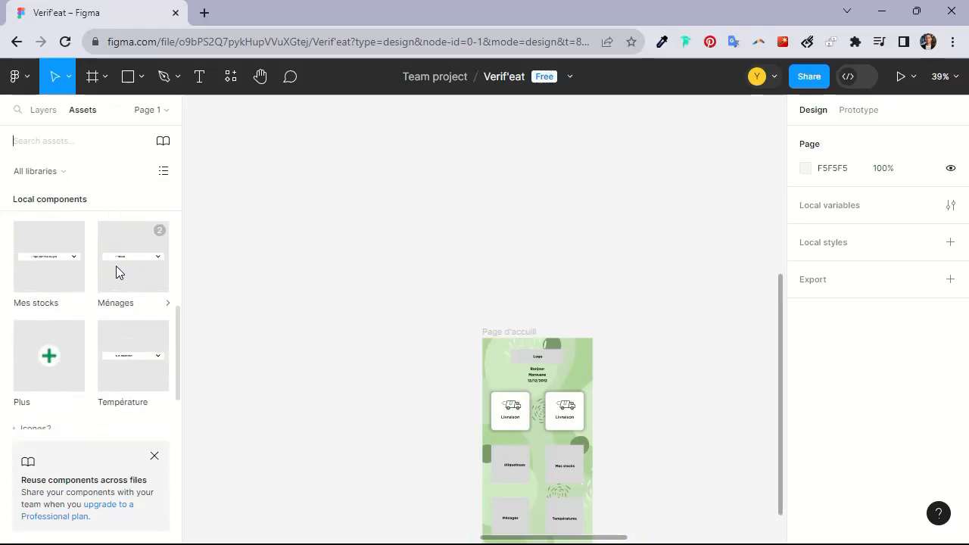
{"action": "scroll", "coordinate": [135, 281], "scroll_direction": "up", "scroll_amount": 5}
{"action": "scroll", "coordinate": [398, 254], "scroll_direction": "up", "scroll_amount": 3}
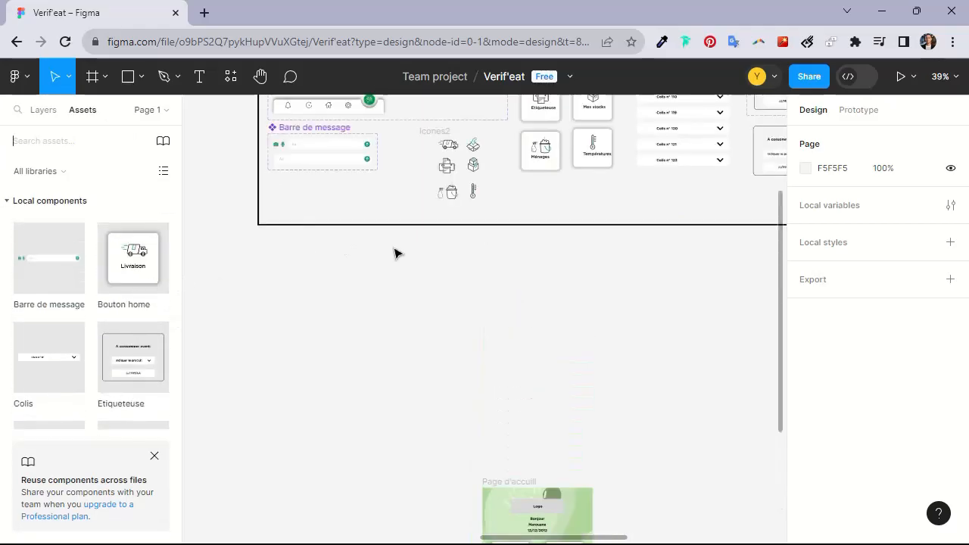
{"action": "left_click_drag", "start_coordinate": [530, 218], "coordinate": [476, 346]}
{"action": "left_click", "coordinate": [536, 190]}
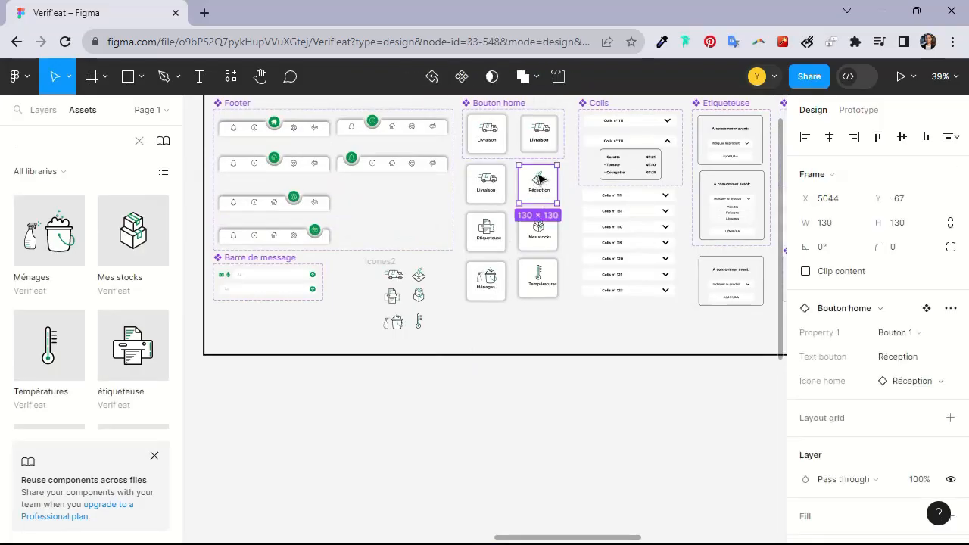
{"action": "left_click_drag", "start_coordinate": [539, 179], "coordinate": [550, 463]}
{"action": "left_click_drag", "start_coordinate": [493, 481], "coordinate": [394, 187]}
{"action": "left_click_drag", "start_coordinate": [458, 182], "coordinate": [460, 400]}
Move the Réception button onto the Réception tile at X 215, Y 184
{"action": "scroll", "coordinate": [458, 398], "scroll_direction": "up", "scroll_amount": 3}
{"action": "scroll", "coordinate": [477, 391], "scroll_direction": "up", "scroll_amount": 2}
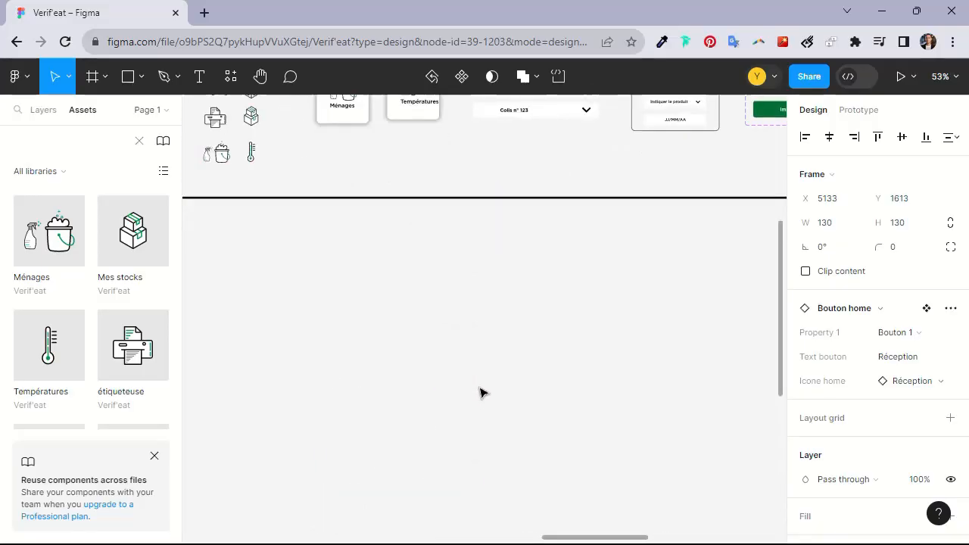
{"action": "scroll", "coordinate": [479, 393], "scroll_direction": "down", "scroll_amount": 10}
{"action": "scroll", "coordinate": [454, 330], "scroll_direction": "left", "scroll_amount": 3}
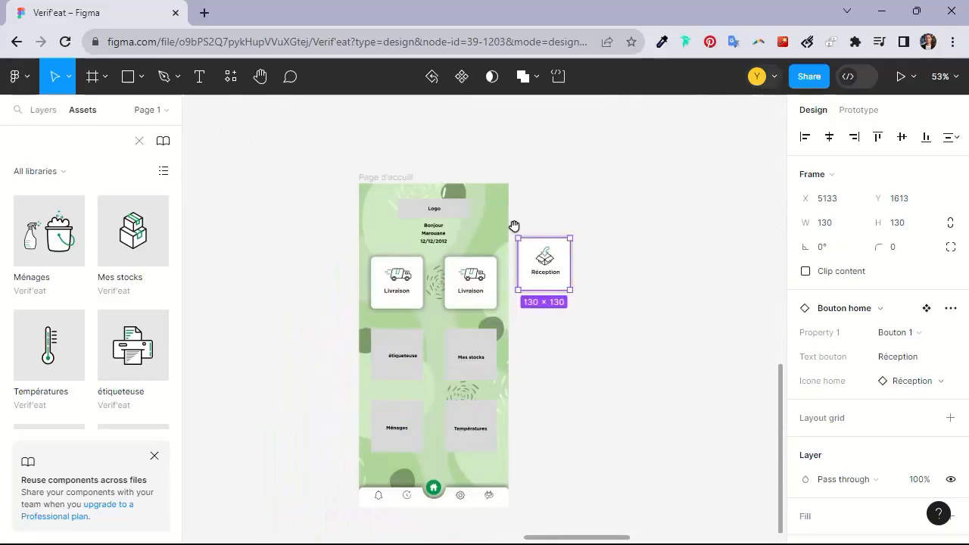
{"action": "scroll", "coordinate": [516, 229], "scroll_direction": "up", "scroll_amount": 2}
{"action": "scroll", "coordinate": [541, 258], "scroll_direction": "up", "scroll_amount": 5}
{"action": "scroll", "coordinate": [595, 186], "scroll_direction": "down", "scroll_amount": 4}
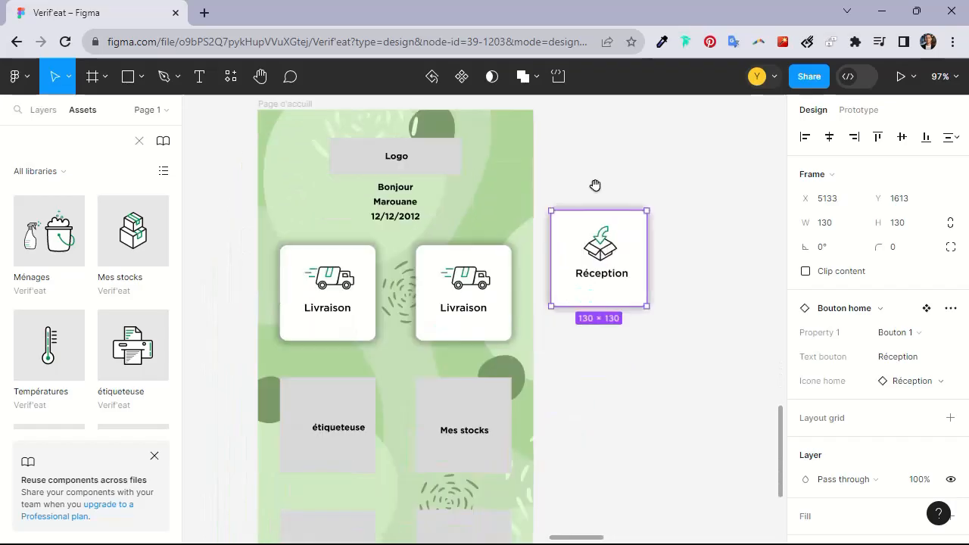
{"action": "left_click_drag", "start_coordinate": [613, 252], "coordinate": [476, 285]}
{"action": "scroll", "coordinate": [469, 281], "scroll_direction": "up", "scroll_amount": 8}
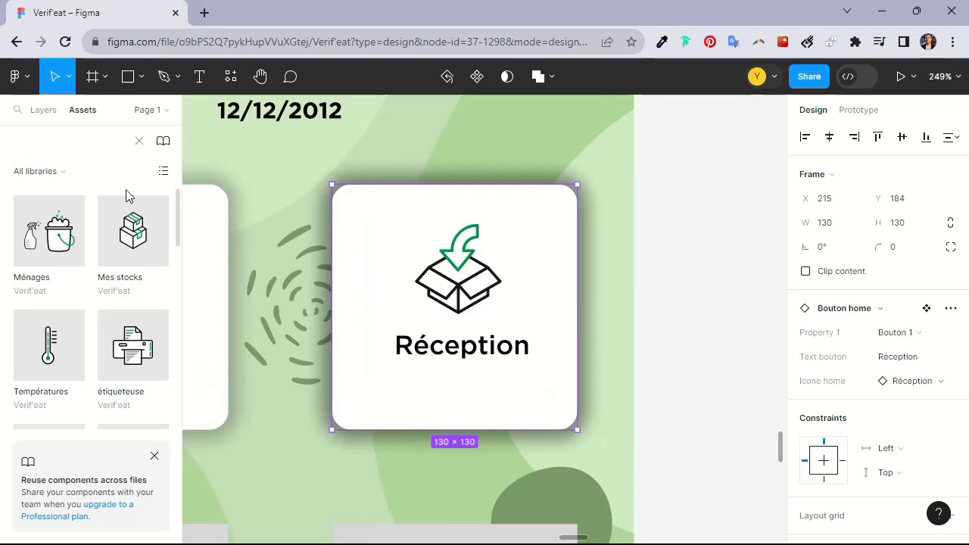
Delete the leftover duplicated Livraison button lying under the new Réception button
{"action": "left_click", "coordinate": [51, 114]}
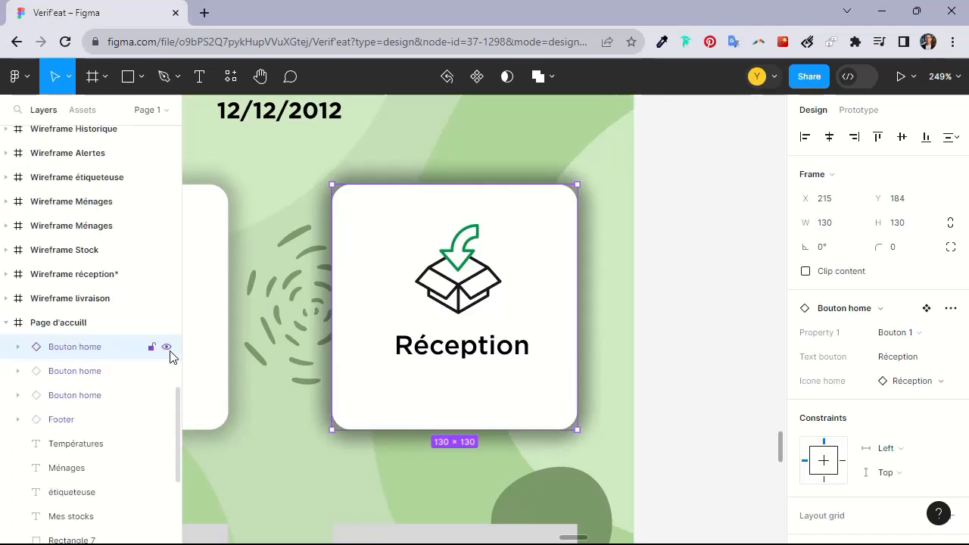
{"action": "left_click", "coordinate": [167, 348]}
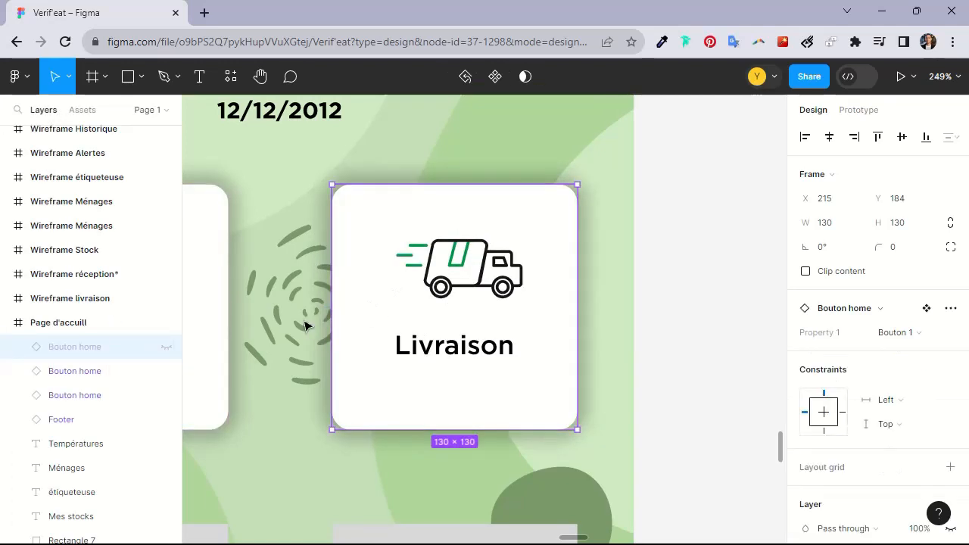
{"action": "scroll", "coordinate": [362, 358], "scroll_direction": "up", "scroll_amount": 3}
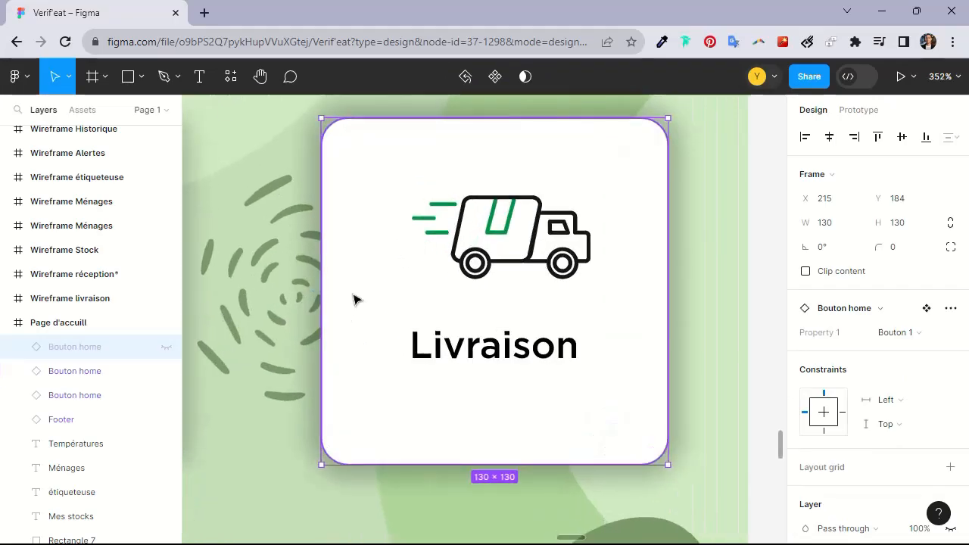
{"action": "left_click", "coordinate": [103, 378]}
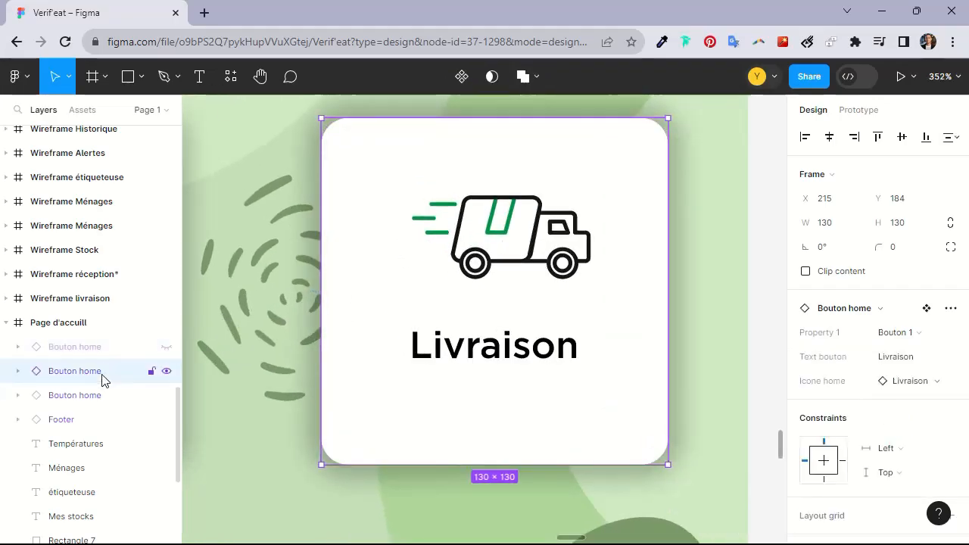
{"action": "key", "text": "Delete"}
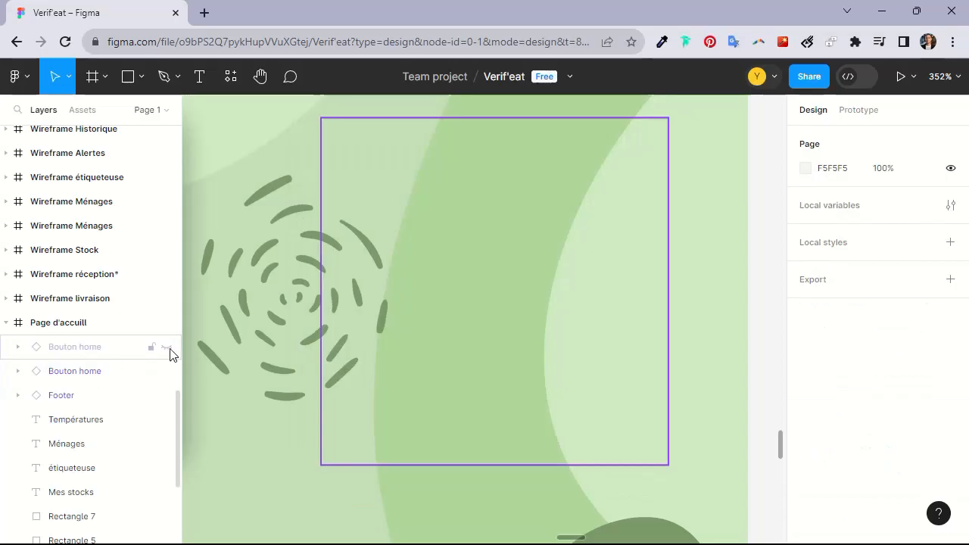
{"action": "scroll", "coordinate": [389, 340], "scroll_direction": "down", "scroll_amount": 6}
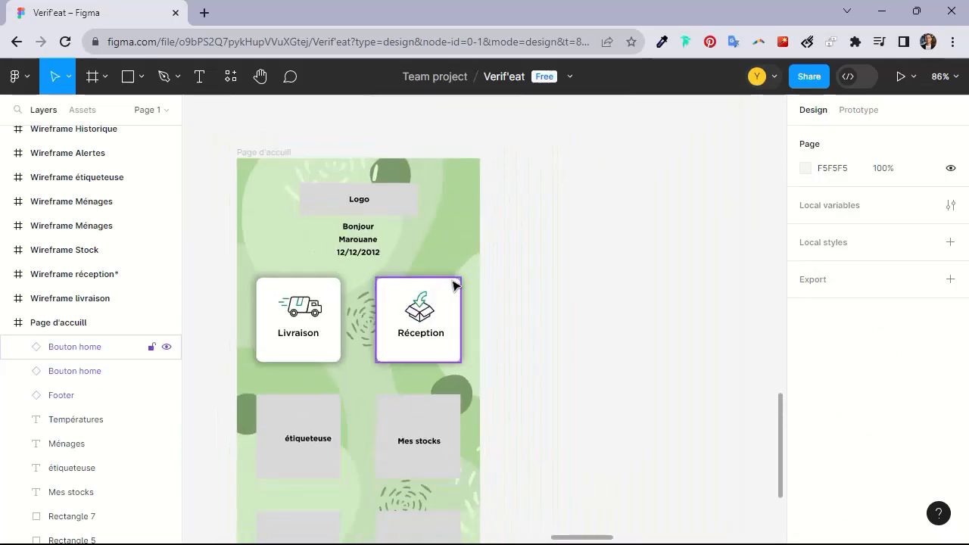
Copy the Etiqueteuse, Mes stocks, Ménages and Températures variants of the Bouton home set onto the home screen frame
{"action": "scroll", "coordinate": [460, 277], "scroll_direction": "down", "scroll_amount": 4}
{"action": "scroll", "coordinate": [487, 227], "scroll_direction": "up", "scroll_amount": 5}
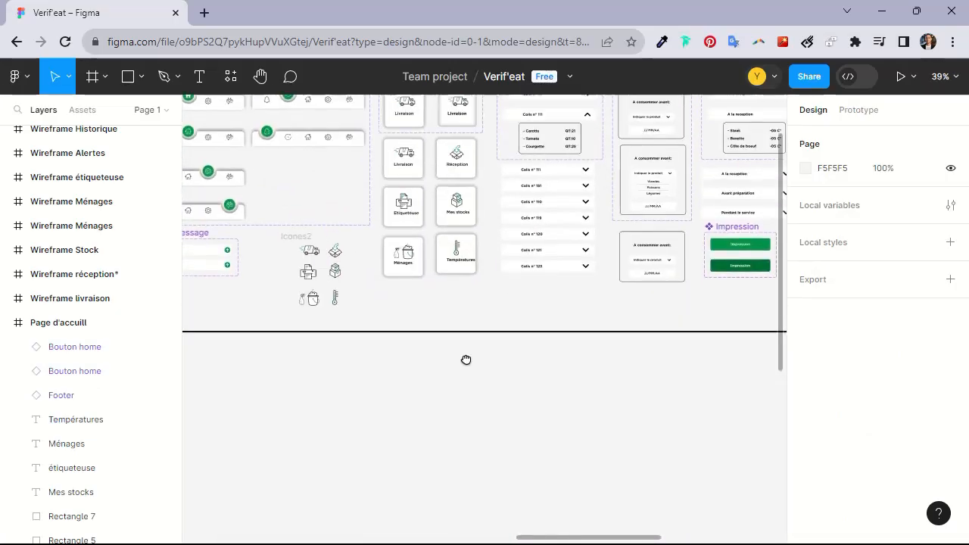
{"action": "left_click_drag", "start_coordinate": [476, 305], "coordinate": [388, 206]}
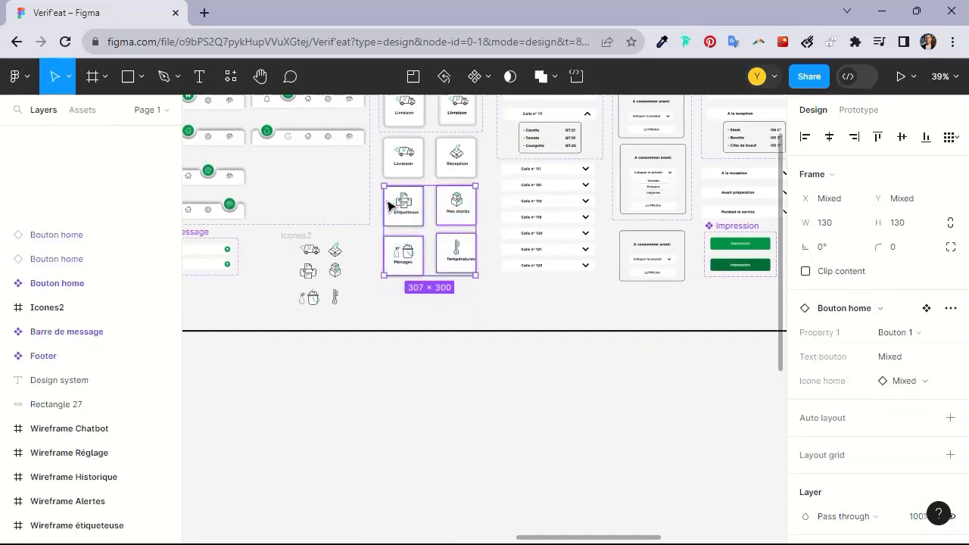
{"action": "mouse_move", "coordinate": [413, 208]}
{"action": "left_mouse_down"}
{"action": "mouse_move", "coordinate": [408, 423]}
{"action": "mouse_move", "coordinate": [415, 220]}
{"action": "left_mouse_up"}
{"action": "left_click_drag", "start_coordinate": [403, 293], "coordinate": [374, 460]}
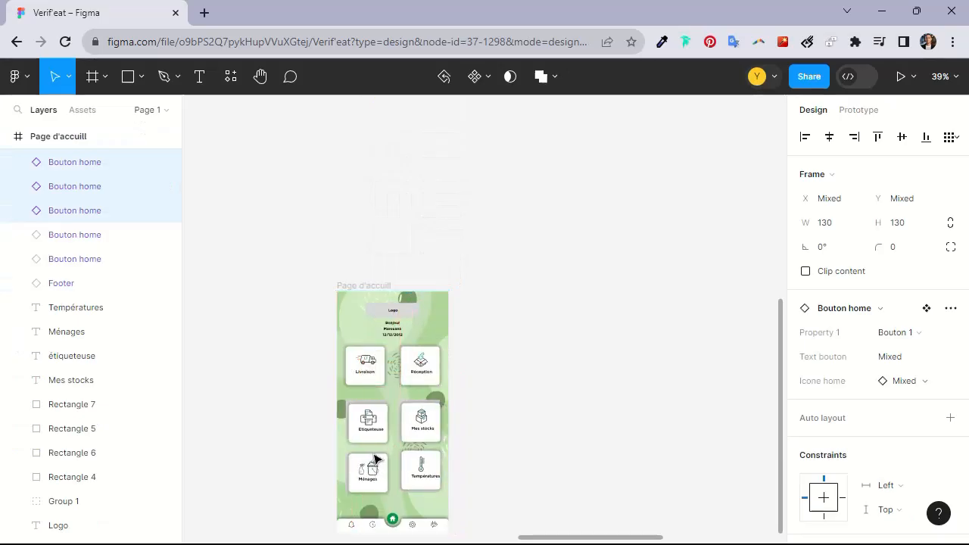
Position the Etiqueteuse button at X 30, Y 364 over its placeholder tile
{"action": "scroll", "coordinate": [382, 454], "scroll_direction": "up", "scroll_amount": 5}
{"action": "scroll", "coordinate": [392, 443], "scroll_direction": "down", "scroll_amount": 5}
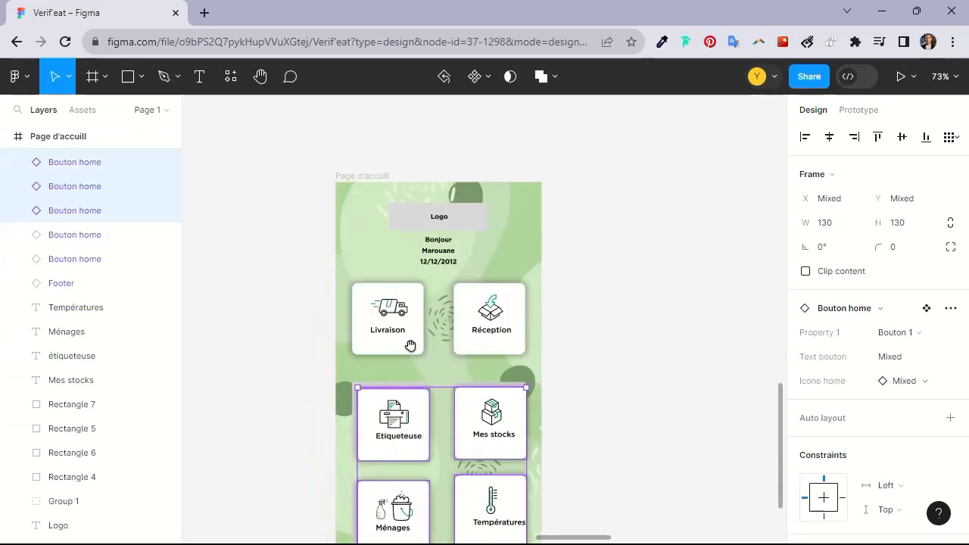
{"action": "scroll", "coordinate": [417, 341], "scroll_direction": "up", "scroll_amount": 3}
{"action": "left_click_drag", "start_coordinate": [440, 318], "coordinate": [429, 273]}
{"action": "left_click_drag", "start_coordinate": [419, 334], "coordinate": [412, 326]}
{"action": "scroll", "coordinate": [413, 327], "scroll_direction": "up", "scroll_amount": 6}
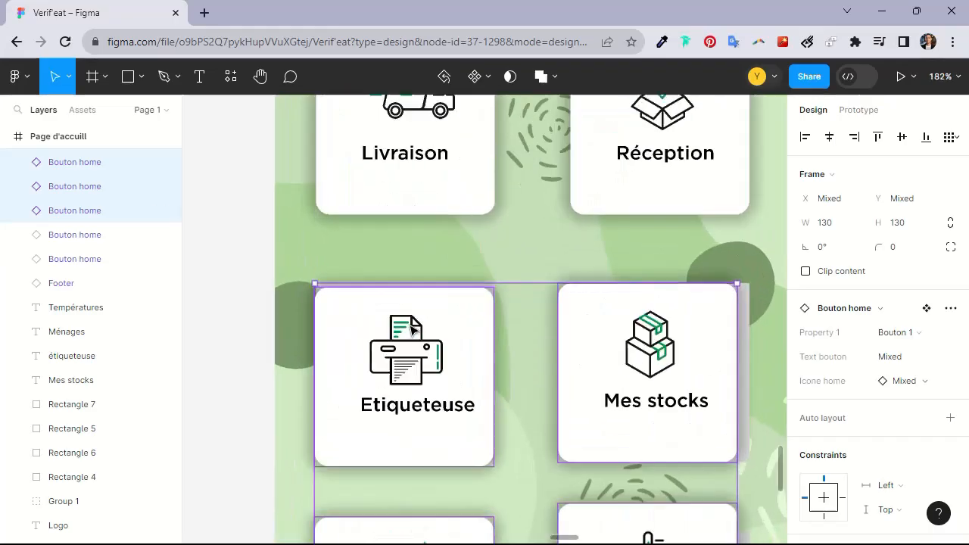
{"action": "left_click", "coordinate": [242, 260]}
{"action": "left_click", "coordinate": [371, 333]}
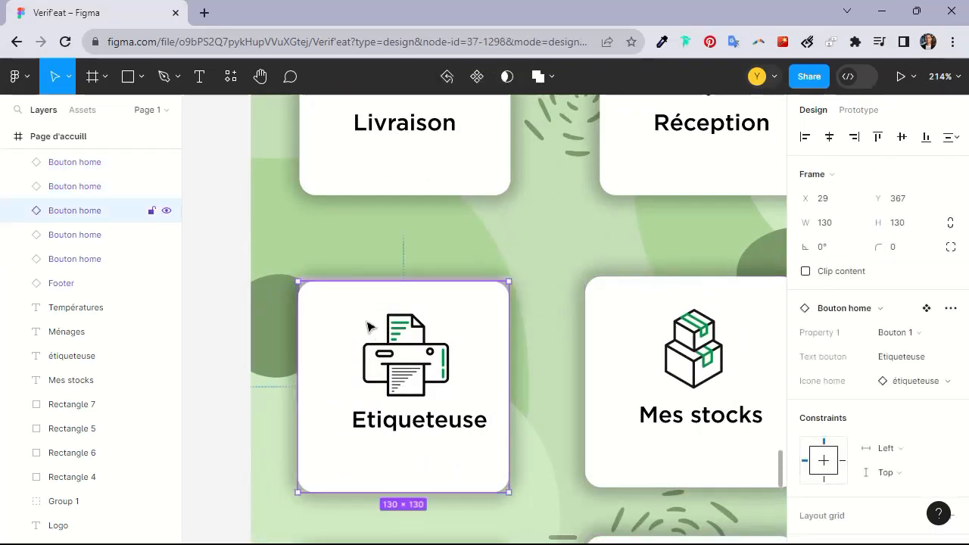
{"action": "left_click_drag", "start_coordinate": [367, 325], "coordinate": [367, 322]}
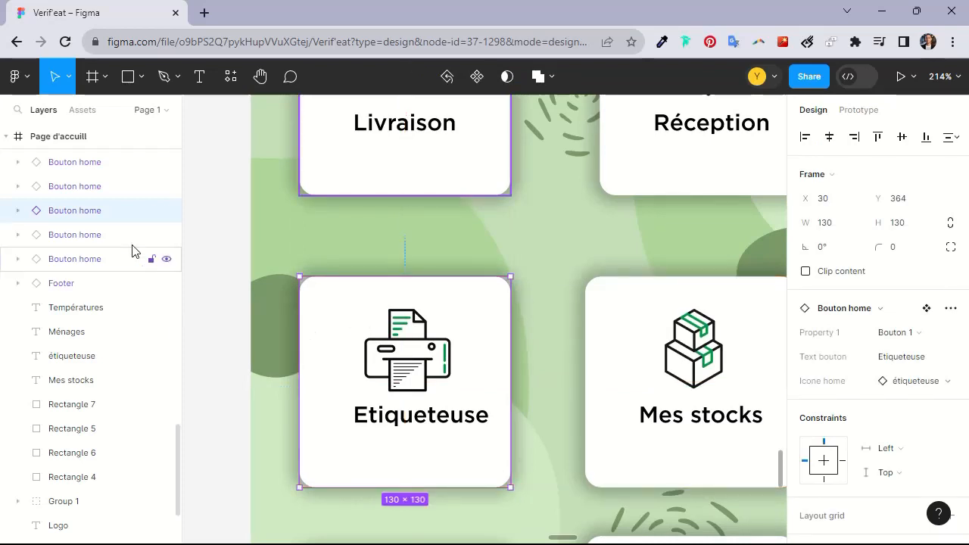
Hide the Etiqueteuse button and delete the étiqueteuse placeholder text and rectangle beneath it
{"action": "left_click", "coordinate": [166, 210]}
{"action": "scroll", "coordinate": [418, 350], "scroll_direction": "up", "scroll_amount": 3}
{"action": "scroll", "coordinate": [419, 350], "scroll_direction": "up", "scroll_amount": 1}
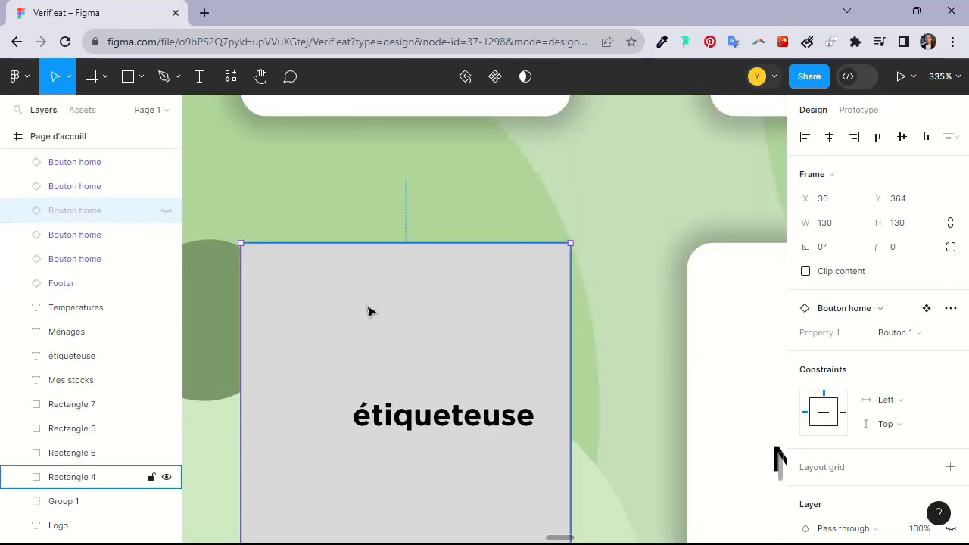
{"action": "left_click", "coordinate": [459, 413]}
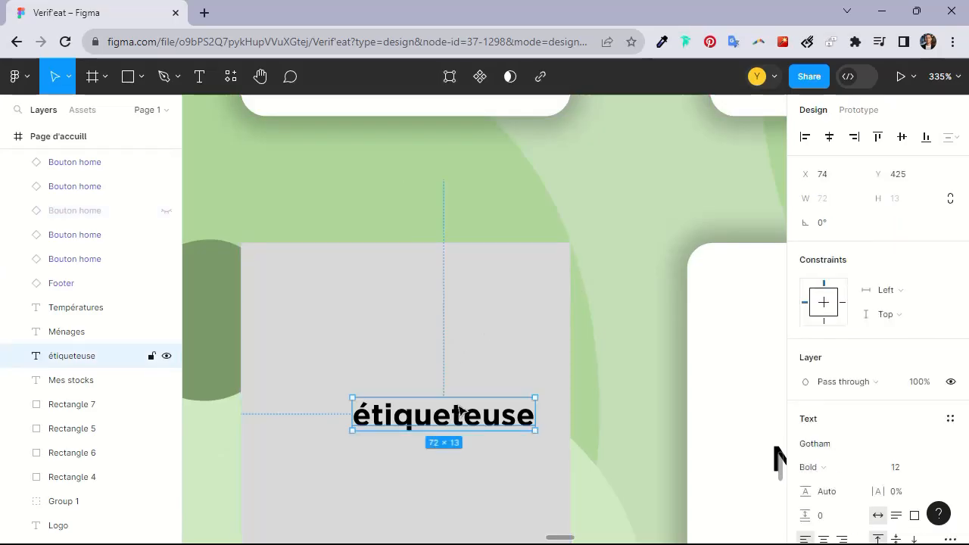
{"action": "key", "text": "Delete"}
{"action": "left_click", "coordinate": [460, 374]}
{"action": "key", "text": "Delete"}
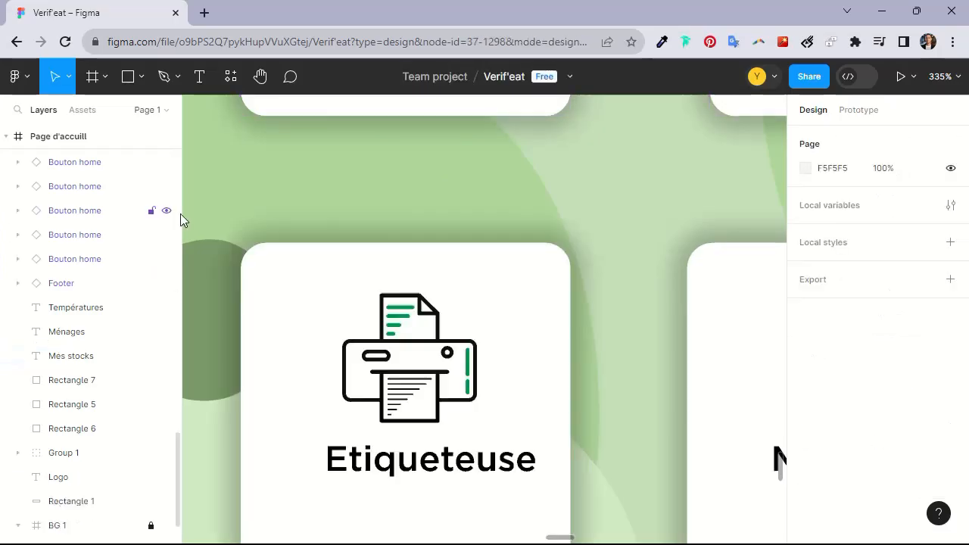
Move the Mes stocks button to X 215, Y 364 over its placeholder tile
{"action": "scroll", "coordinate": [452, 288], "scroll_direction": "down", "scroll_amount": 5}
{"action": "scroll", "coordinate": [424, 295], "scroll_direction": "right", "scroll_amount": 5}
{"action": "left_click", "coordinate": [354, 319]}
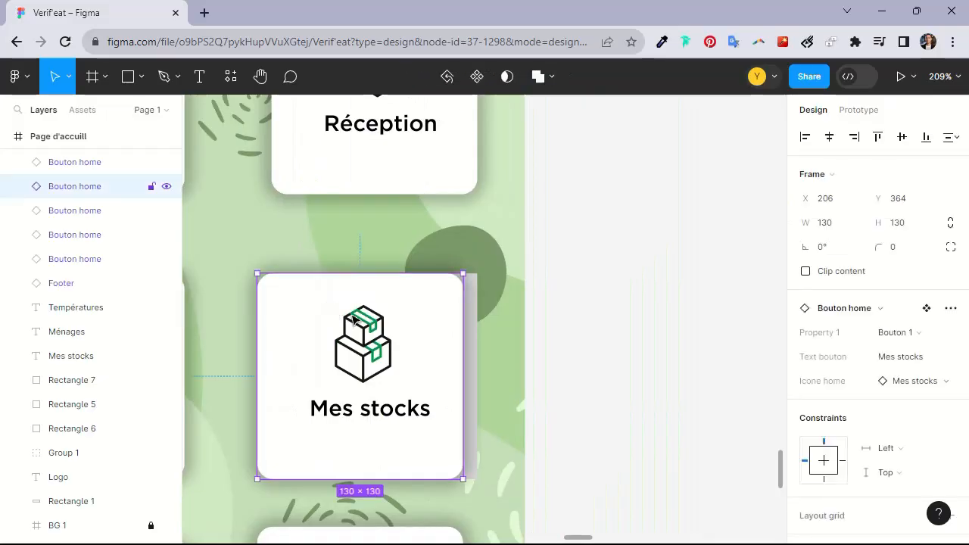
{"action": "left_click_drag", "start_coordinate": [359, 321], "coordinate": [371, 322]}
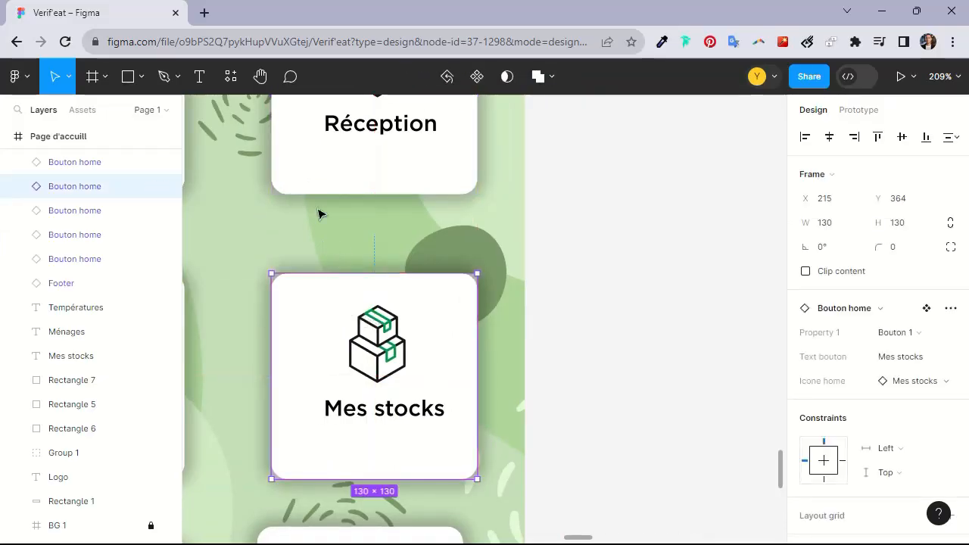
{"action": "scroll", "coordinate": [259, 221], "scroll_direction": "down", "scroll_amount": 3}
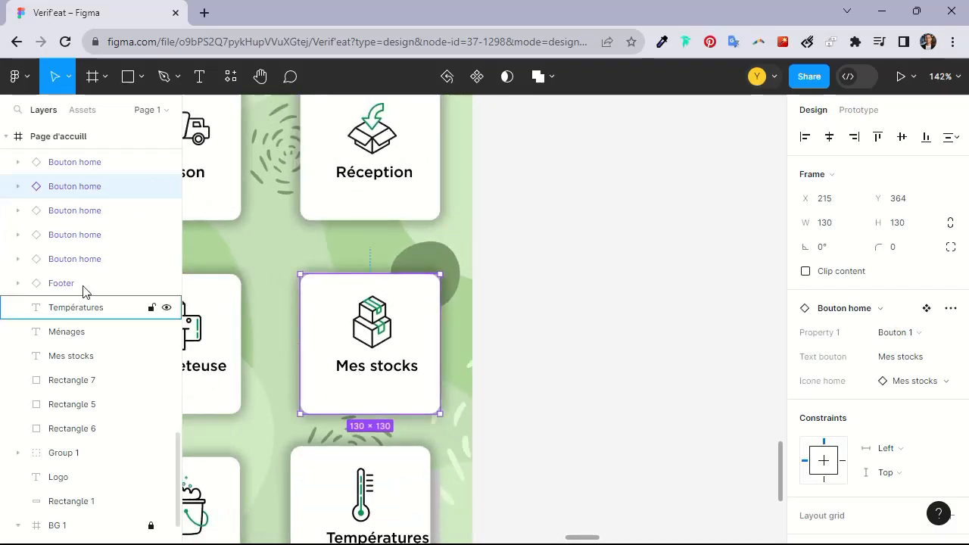
{"action": "mouse_move", "coordinate": [376, 312]}
{"action": "left_mouse_down"}
{"action": "mouse_move", "coordinate": [366, 313]}
{"action": "mouse_move", "coordinate": [376, 312]}
{"action": "left_mouse_up"}
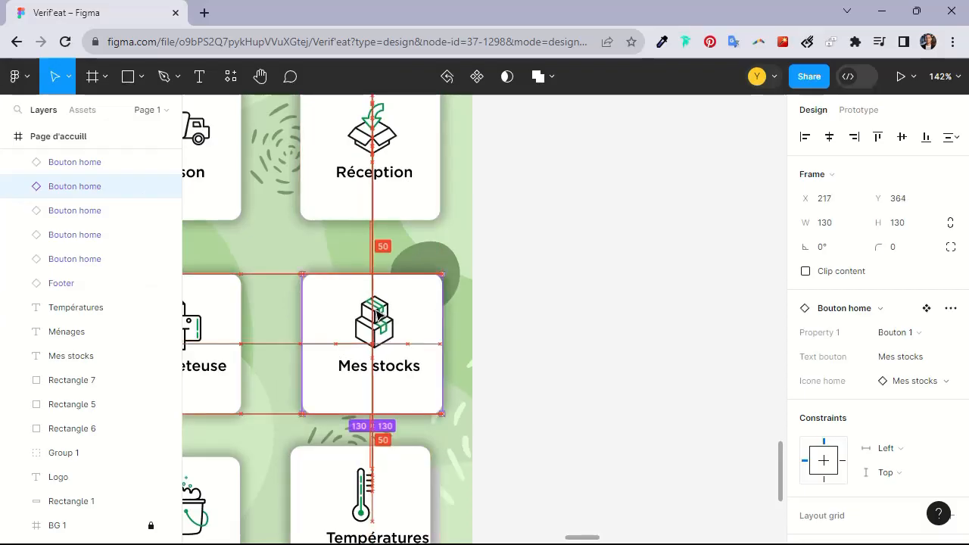
{"action": "scroll", "coordinate": [333, 342], "scroll_direction": "up", "scroll_amount": 5}
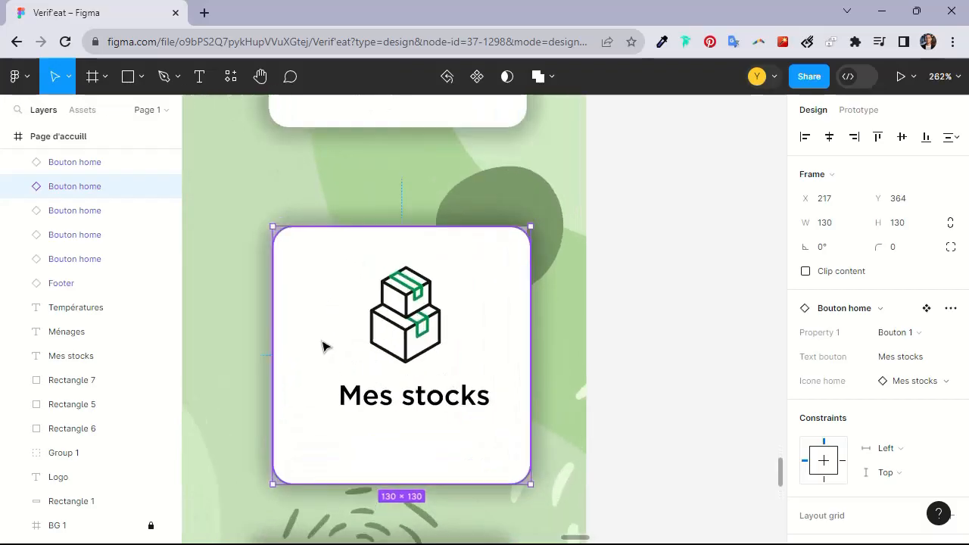
{"action": "left_click_drag", "start_coordinate": [375, 323], "coordinate": [371, 322]}
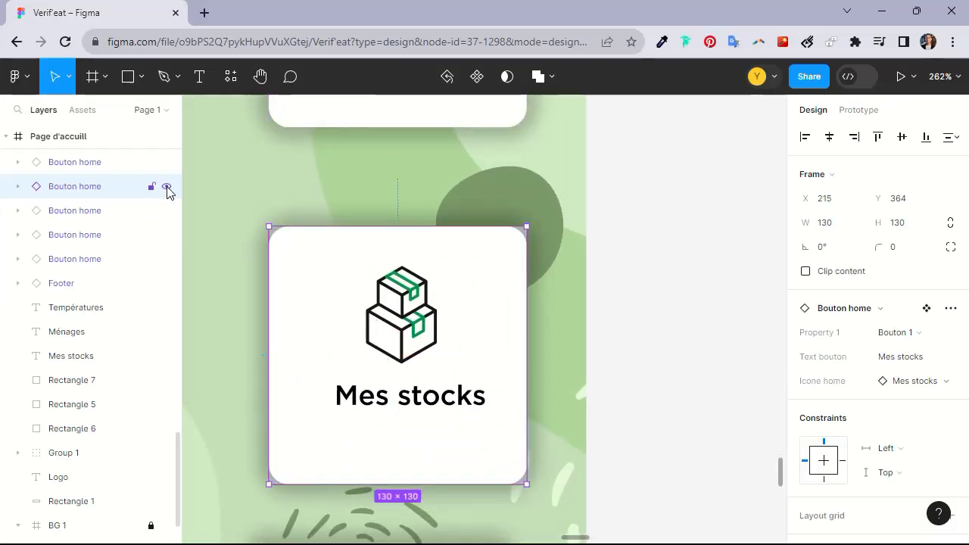
Delete the Mes stocks placeholder rectangle and text hidden behind its button, keeping the button visible
{"action": "left_click", "coordinate": [166, 186]}
{"action": "left_click", "coordinate": [379, 280]}
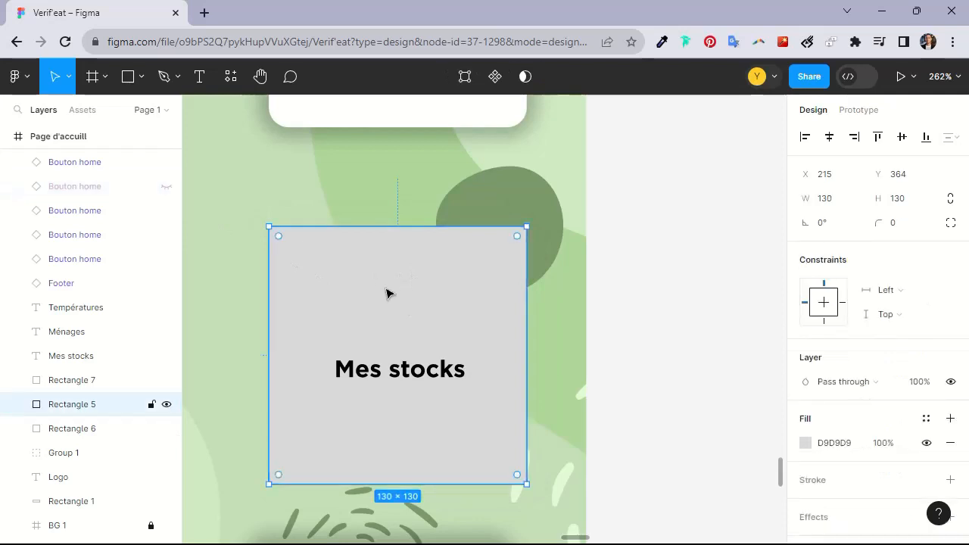
{"action": "key", "text": "Delete"}
{"action": "left_click", "coordinate": [382, 369]}
{"action": "key", "text": "Delete"}
{"action": "scroll", "coordinate": [366, 358], "scroll_direction": "down", "scroll_amount": 5}
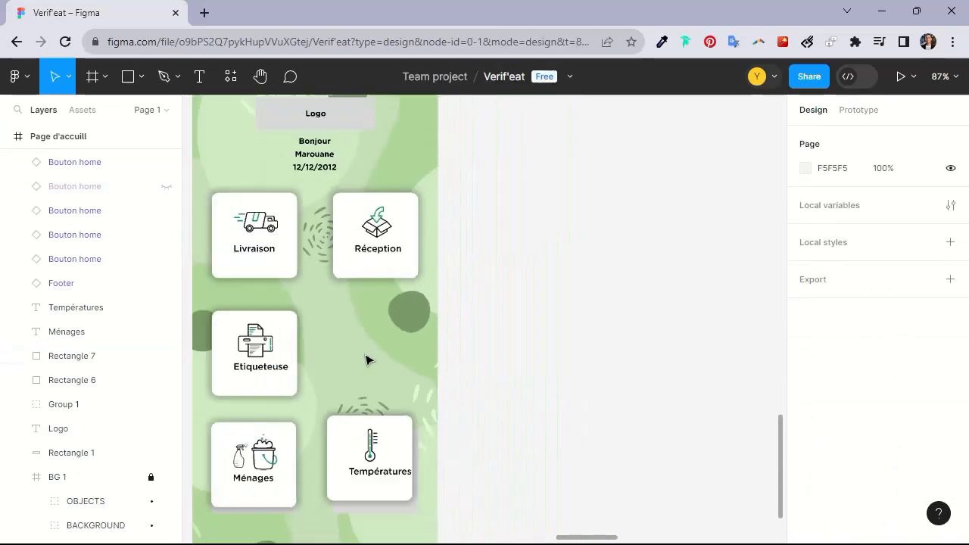
{"action": "left_click", "coordinate": [166, 186]}
Move the Ménages button to X 30, Y 545 over its placeholder tile
{"action": "scroll", "coordinate": [297, 326], "scroll_direction": "down", "scroll_amount": 3}
{"action": "scroll", "coordinate": [297, 326], "scroll_direction": "left", "scroll_amount": 3}
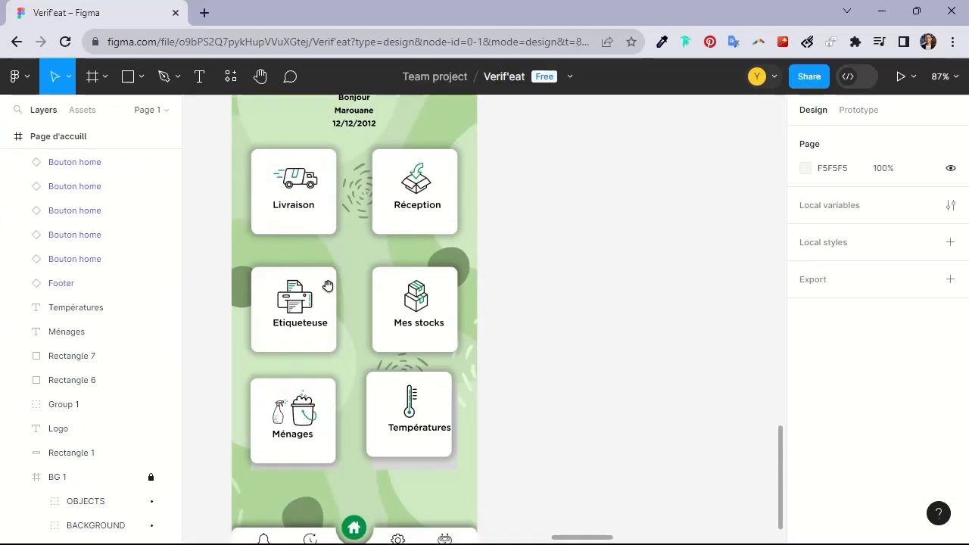
{"action": "left_click", "coordinate": [352, 363]}
{"action": "scroll", "coordinate": [347, 363], "scroll_direction": "up", "scroll_amount": 2}
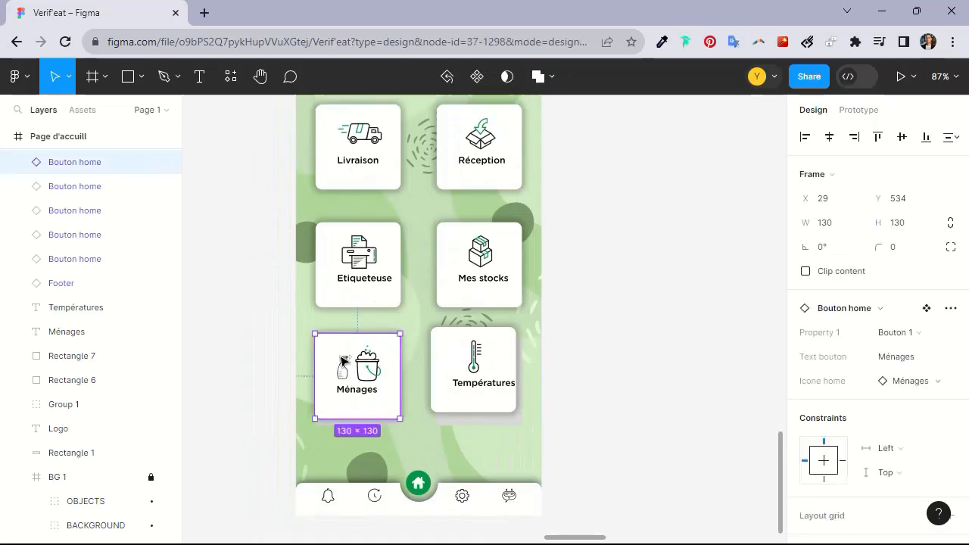
{"action": "scroll", "coordinate": [363, 360], "scroll_direction": "down", "scroll_amount": 2}
{"action": "scroll", "coordinate": [364, 359], "scroll_direction": "left", "scroll_amount": 1}
{"action": "scroll", "coordinate": [381, 317], "scroll_direction": "up", "scroll_amount": 6}
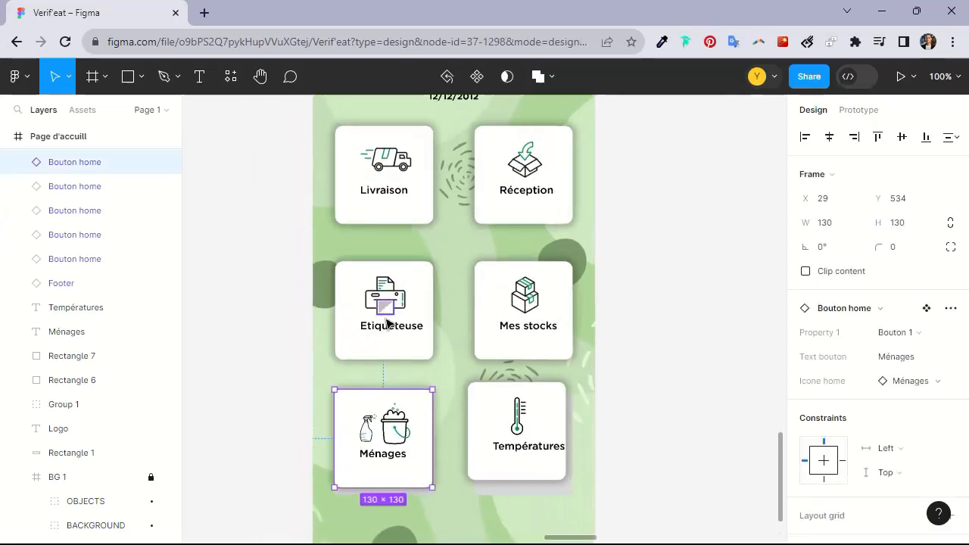
{"action": "left_click_drag", "start_coordinate": [429, 322], "coordinate": [429, 330]}
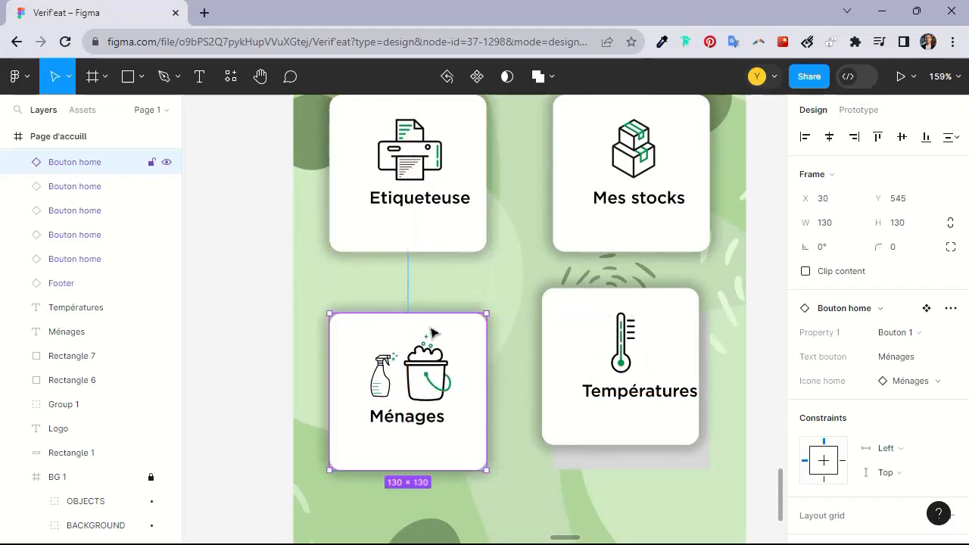
Delete the Ménages placeholder rectangle and text behind its button, keeping the button visible
{"action": "left_click", "coordinate": [167, 163]}
{"action": "left_click", "coordinate": [434, 371]}
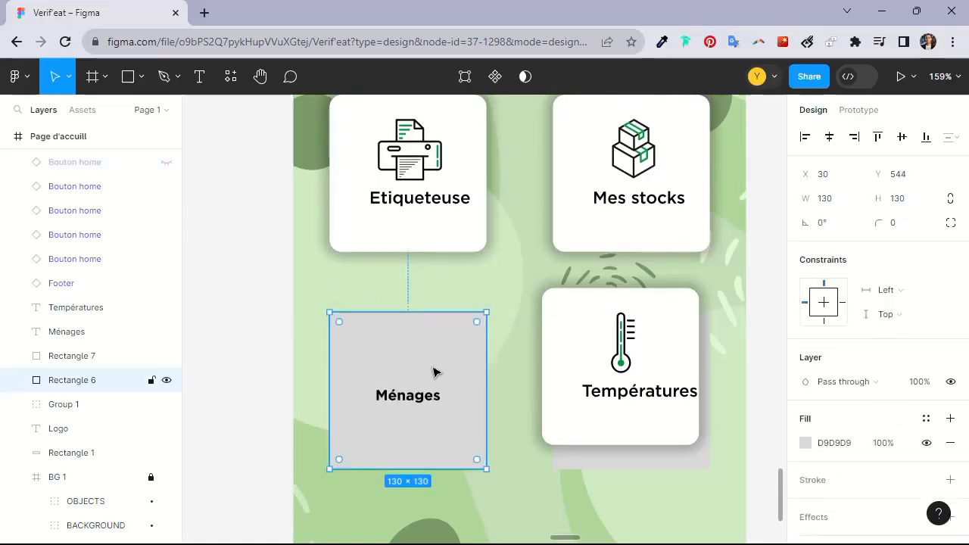
{"action": "key", "text": "Delete"}
{"action": "left_click", "coordinate": [401, 390]}
{"action": "key", "text": "Delete"}
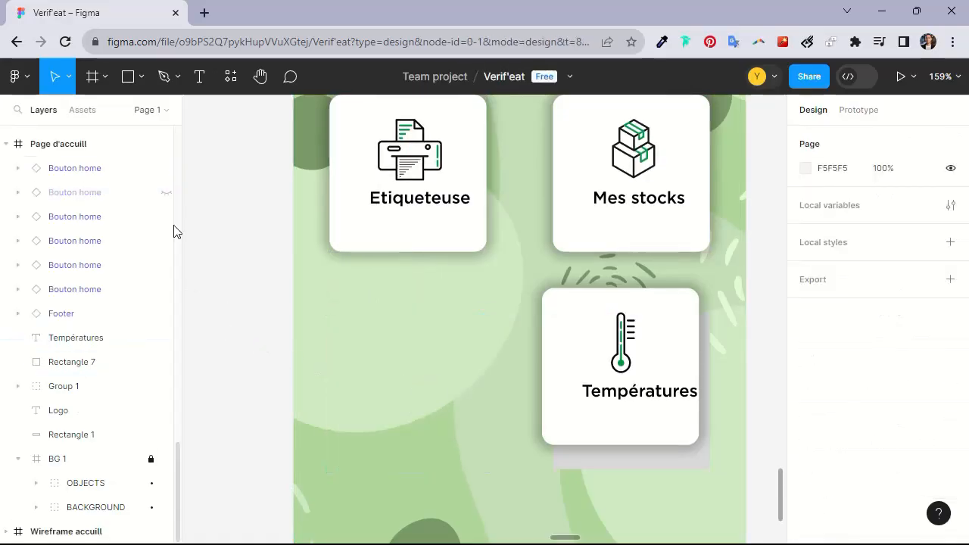
{"action": "left_click", "coordinate": [167, 193]}
Place the Températures button at X 215, Y 545 and delete the placeholder rectangle and text under it
{"action": "left_click_drag", "start_coordinate": [592, 338], "coordinate": [603, 362]}
{"action": "left_click", "coordinate": [167, 168]}
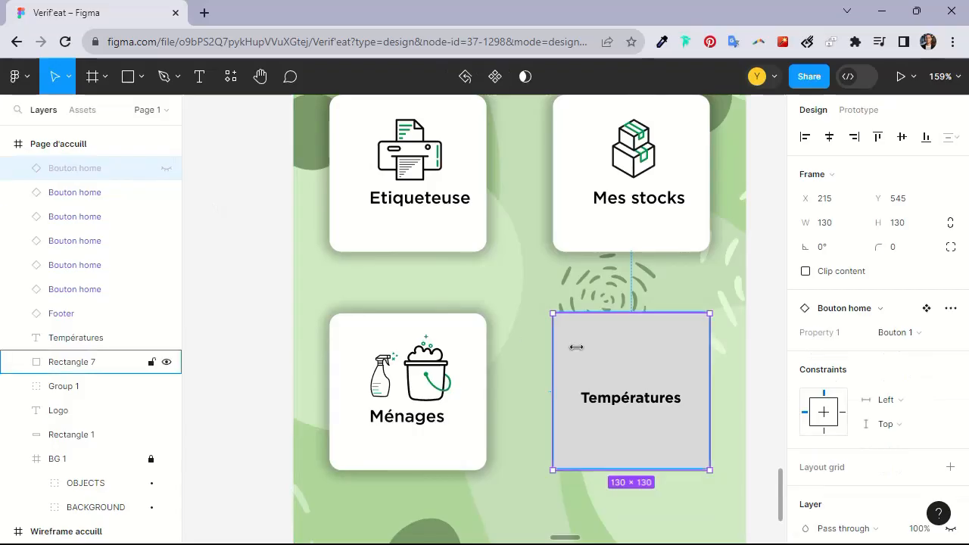
{"action": "left_click", "coordinate": [634, 354]}
{"action": "key", "text": "Delete"}
{"action": "key", "text": "Delete"}
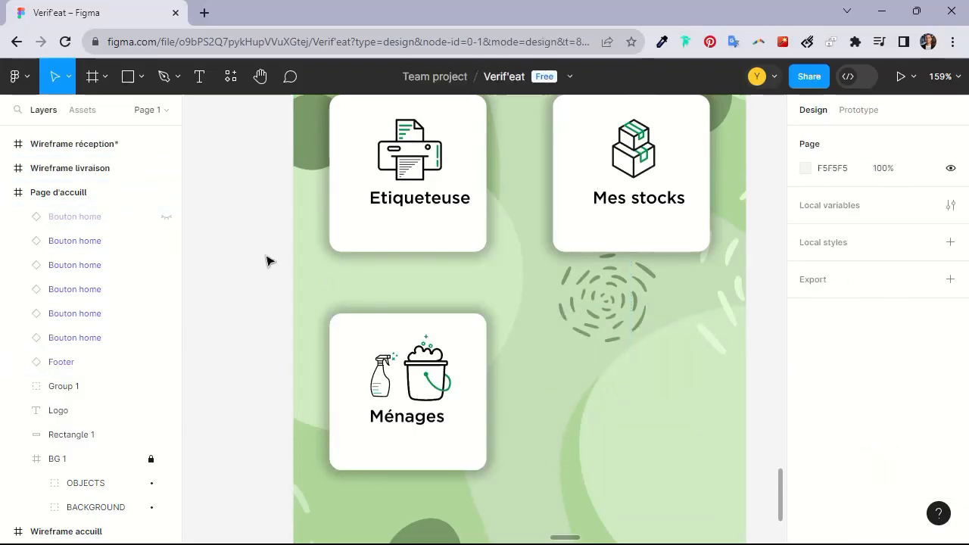
{"action": "left_click", "coordinate": [167, 218]}
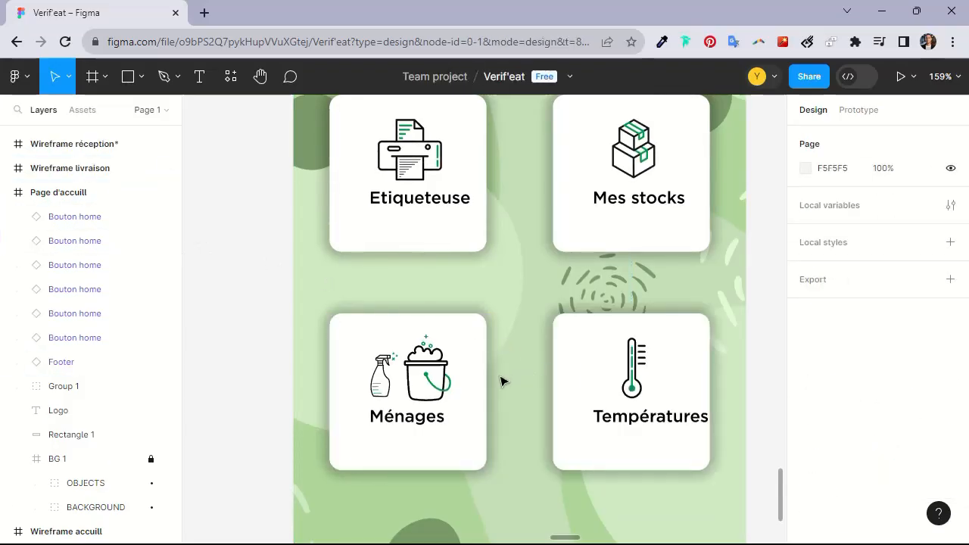
Inspect the Températures button instance, its label text and its variant, text and icon properties
{"action": "scroll", "coordinate": [645, 417], "scroll_direction": "down", "scroll_amount": 3}
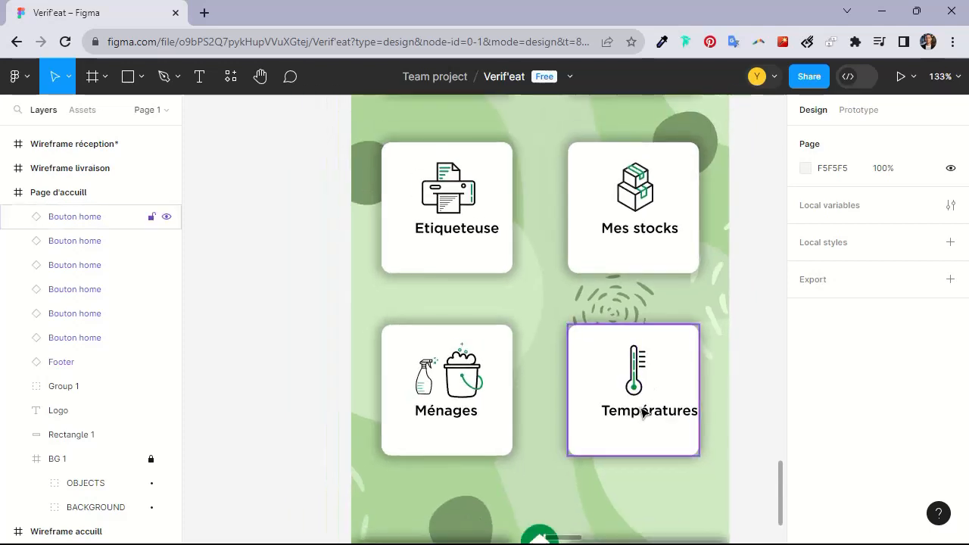
{"action": "left_click", "coordinate": [642, 414]}
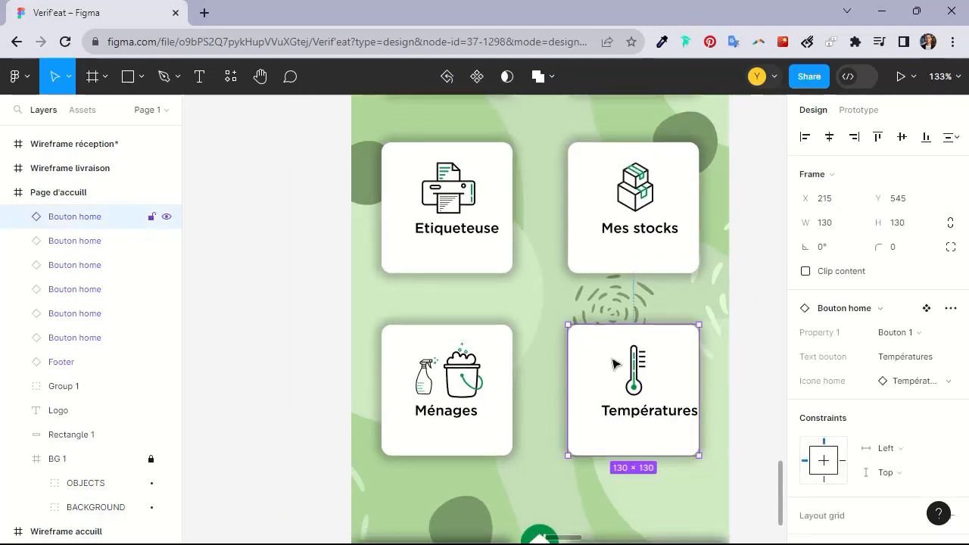
{"action": "scroll", "coordinate": [614, 378], "scroll_direction": "down", "scroll_amount": 4}
{"action": "double_click", "coordinate": [634, 384]}
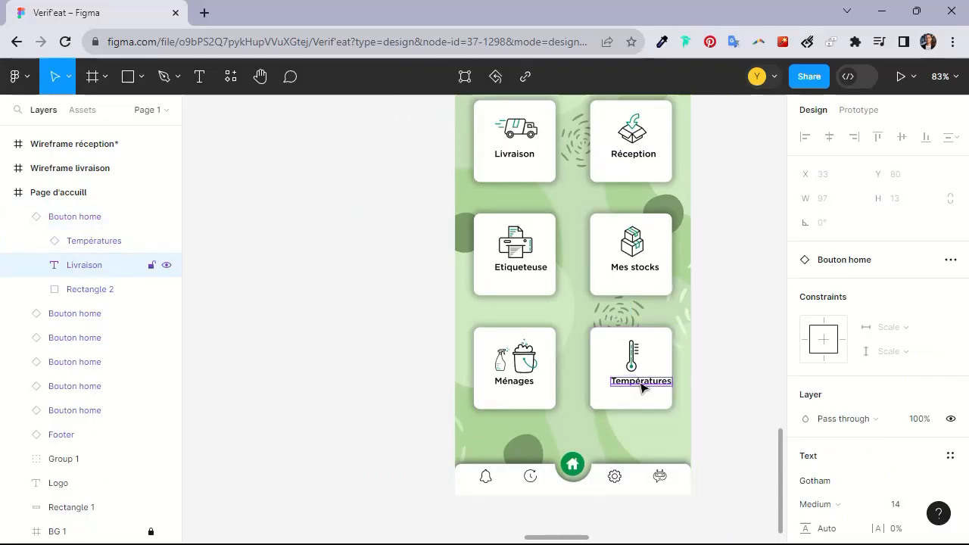
{"action": "double_click", "coordinate": [640, 385]}
{"action": "double_click", "coordinate": [635, 385]}
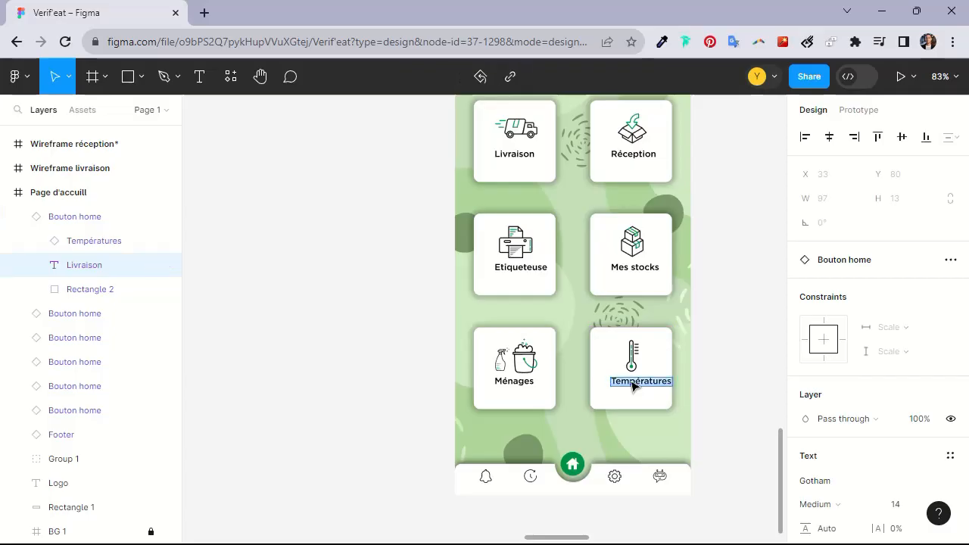
{"action": "left_click", "coordinate": [597, 383]}
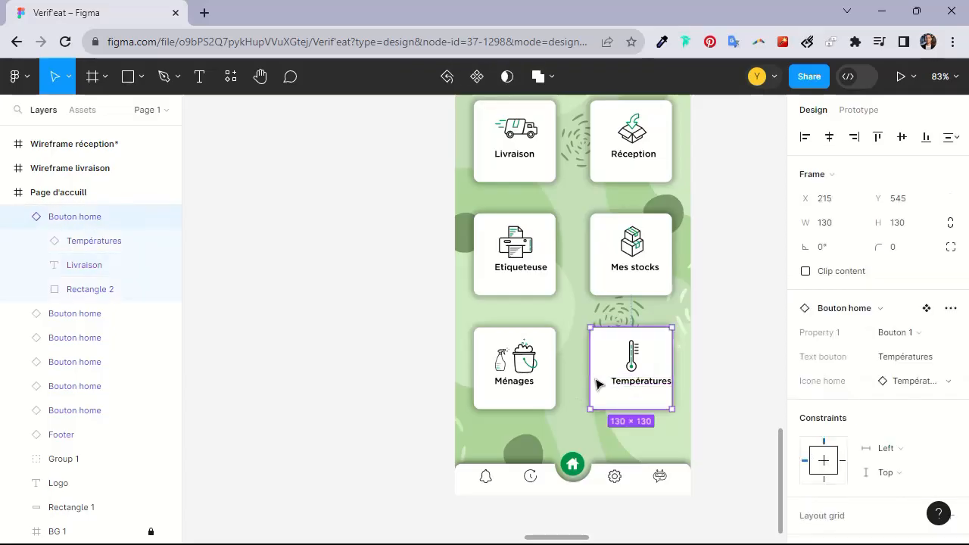
{"action": "left_click", "coordinate": [914, 364]}
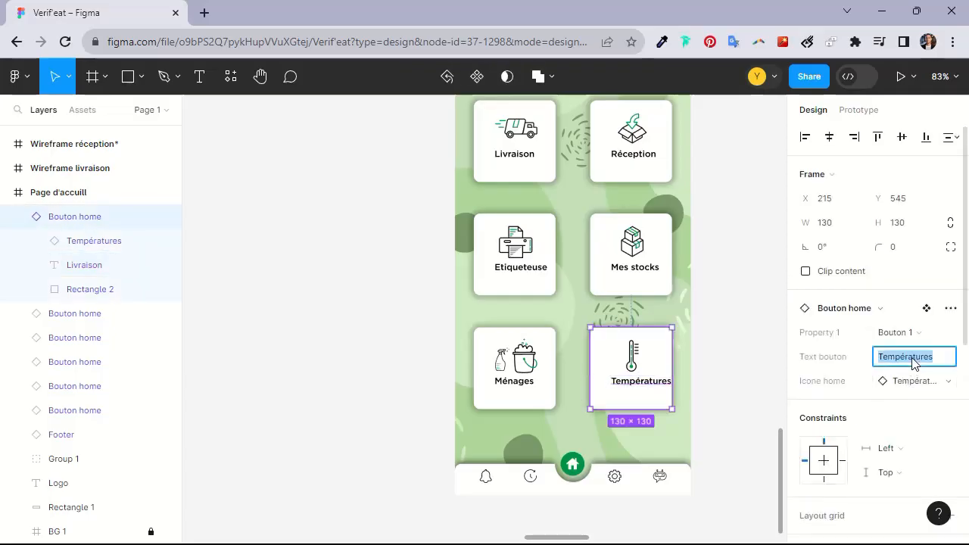
{"action": "left_click", "coordinate": [839, 361]}
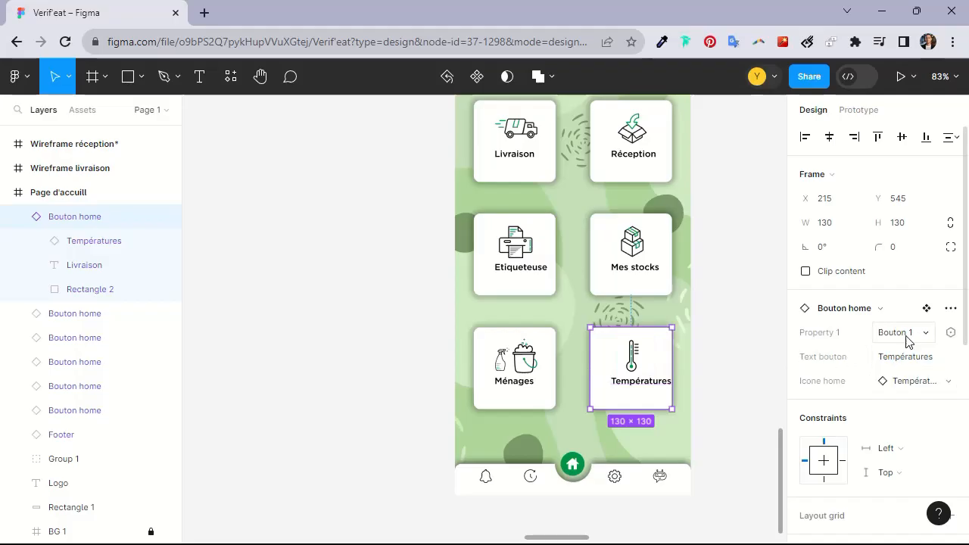
{"action": "left_click", "coordinate": [920, 382]}
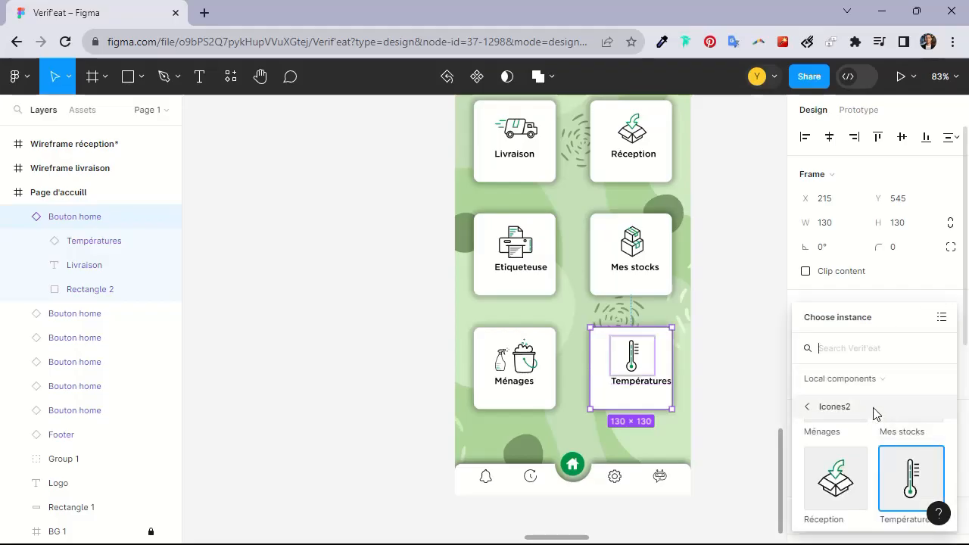
{"action": "left_click", "coordinate": [716, 371]}
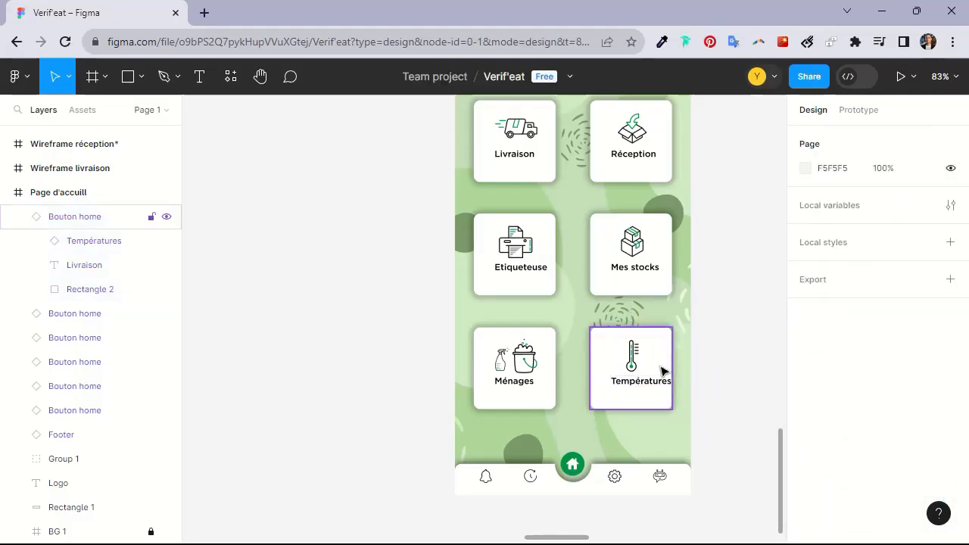
Center-align the label text in the Températures variant of the Bouton home main component
{"action": "double_click", "coordinate": [640, 388]}
{"action": "left_click", "coordinate": [311, 216]}
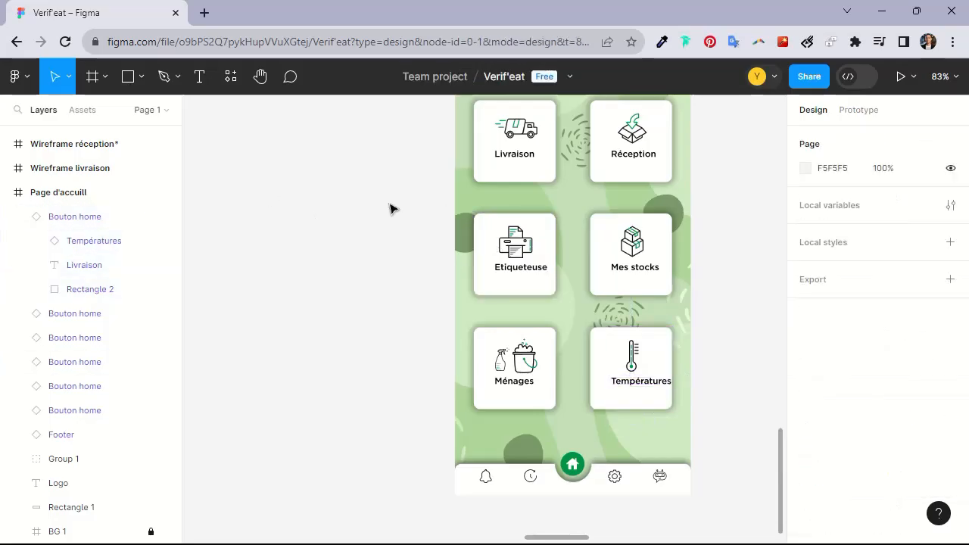
{"action": "left_click_drag", "start_coordinate": [463, 106], "coordinate": [438, 273]}
{"action": "scroll", "coordinate": [530, 357], "scroll_direction": "up", "scroll_amount": 10}
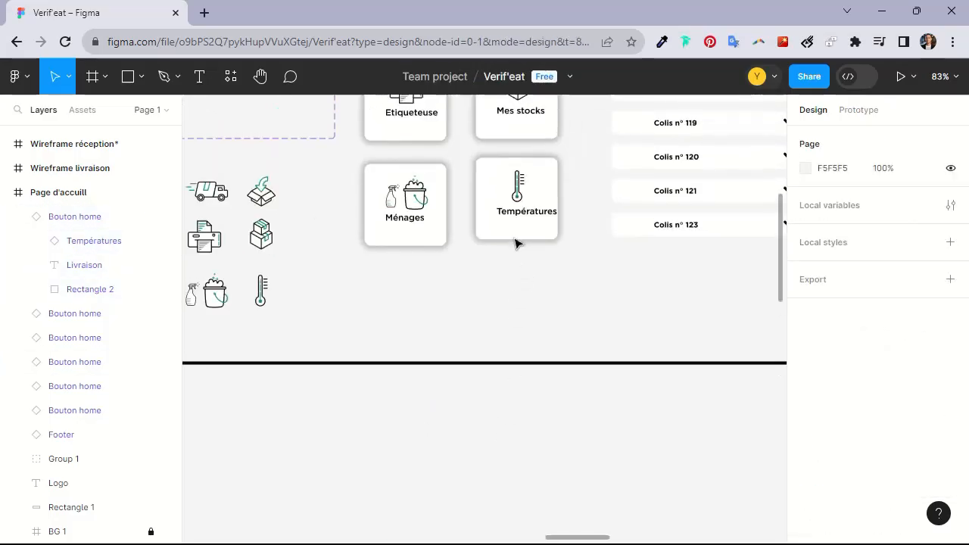
{"action": "left_click", "coordinate": [518, 216]}
{"action": "double_click", "coordinate": [518, 216]}
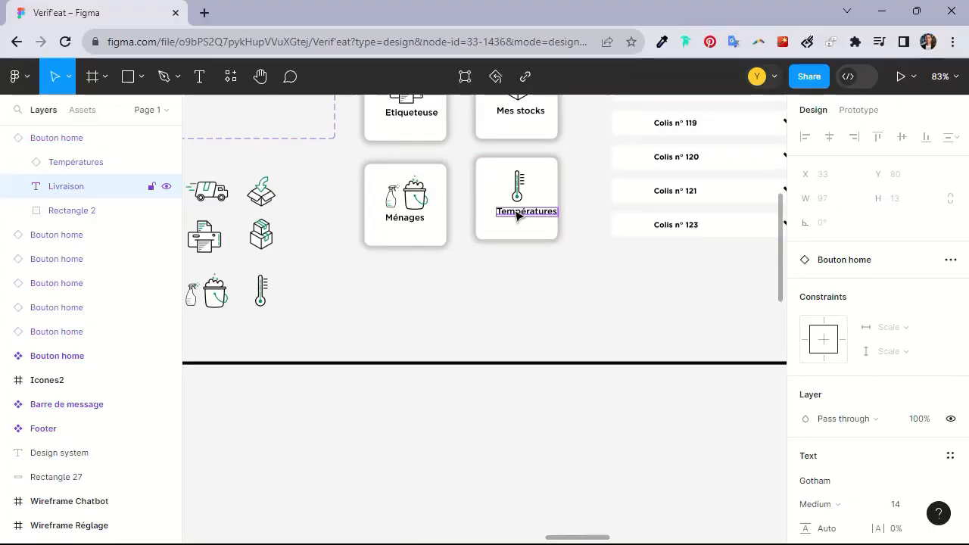
{"action": "scroll", "coordinate": [475, 178], "scroll_direction": "up", "scroll_amount": 5}
{"action": "left_click", "coordinate": [462, 197]}
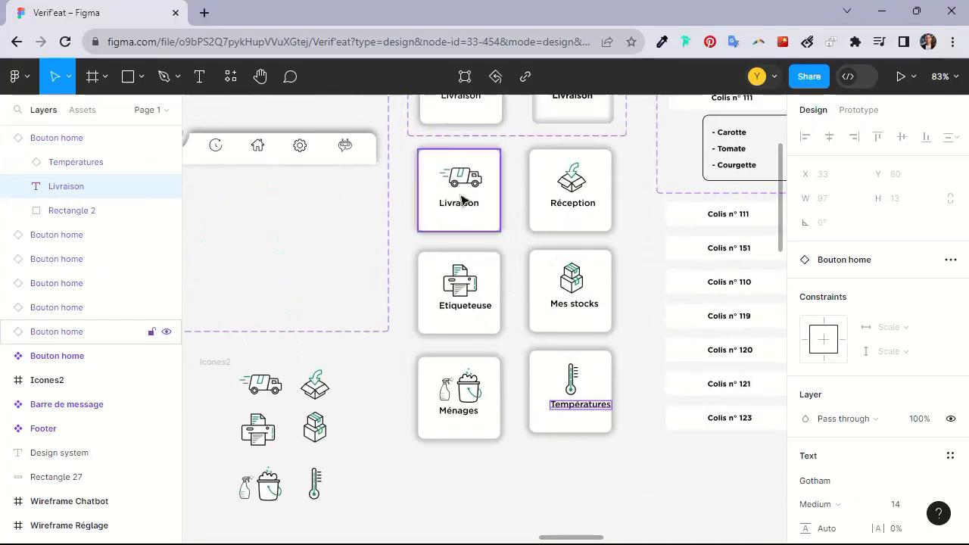
{"action": "left_click", "coordinate": [594, 365]}
{"action": "scroll", "coordinate": [870, 344], "scroll_direction": "down", "scroll_amount": 3}
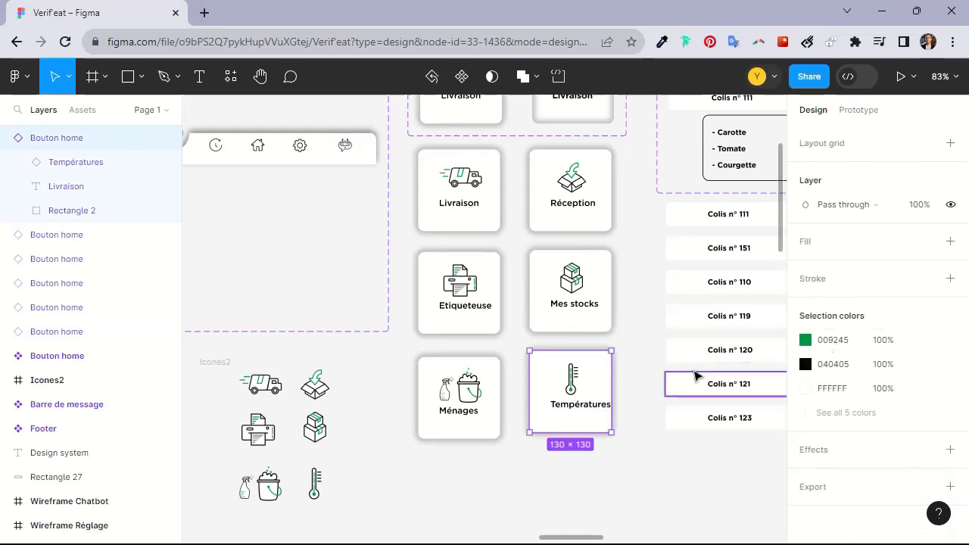
{"action": "double_click", "coordinate": [588, 403]}
{"action": "double_click", "coordinate": [590, 406]}
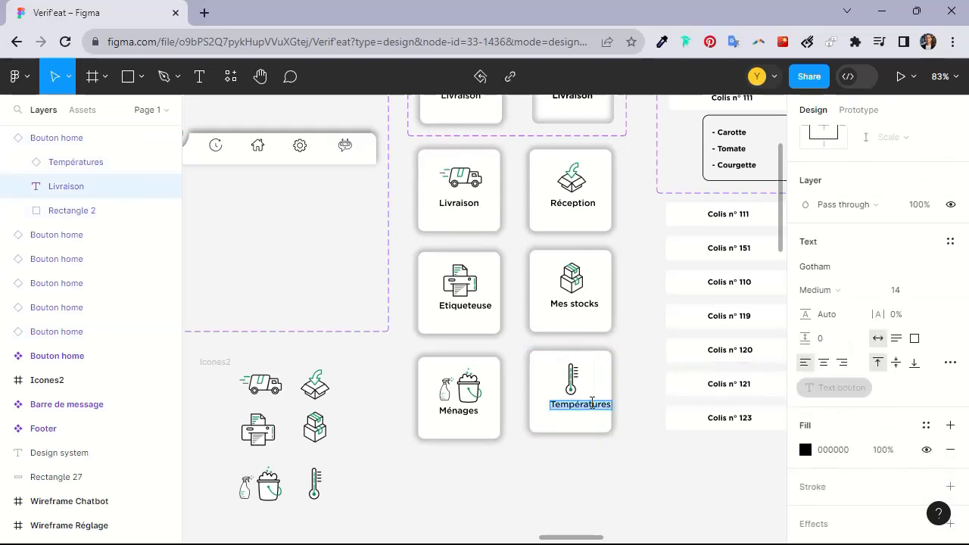
{"action": "left_click", "coordinate": [823, 363]}
Center-align the Températures label text on the home screen's button instance
{"action": "scroll", "coordinate": [634, 421], "scroll_direction": "down", "scroll_amount": 2}
{"action": "left_click_drag", "start_coordinate": [606, 363], "coordinate": [560, 109]}
{"action": "left_click_drag", "start_coordinate": [579, 424], "coordinate": [569, 232]}
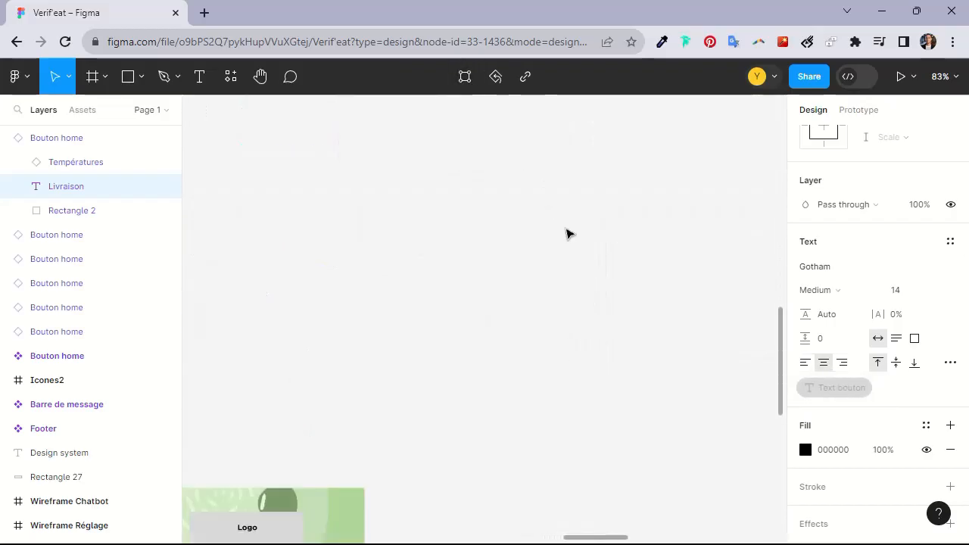
{"action": "scroll", "coordinate": [568, 232], "scroll_direction": "down", "scroll_amount": 2}
{"action": "left_click_drag", "start_coordinate": [528, 470], "coordinate": [501, 193]}
{"action": "scroll", "coordinate": [417, 288], "scroll_direction": "down", "scroll_amount": 3}
{"action": "scroll", "coordinate": [424, 295], "scroll_direction": "up", "scroll_amount": 5}
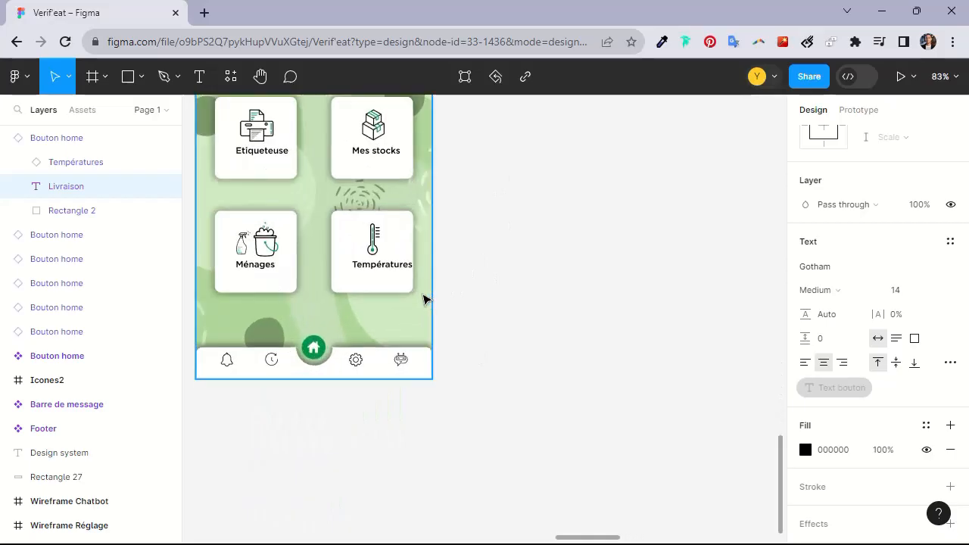
{"action": "left_click", "coordinate": [396, 265]}
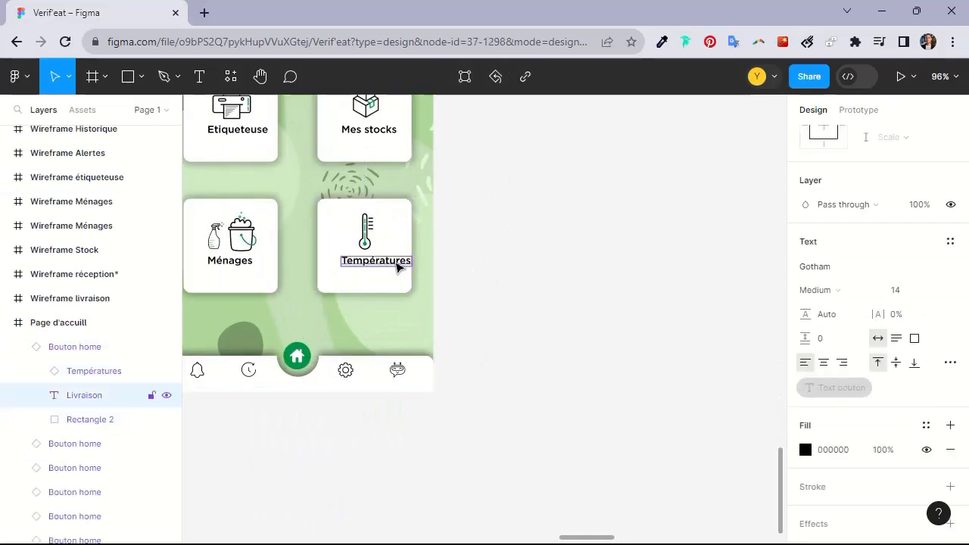
{"action": "left_click", "coordinate": [824, 362]}
Switch the Températures button's Property 1 variant to Bouton 2
{"action": "left_click", "coordinate": [489, 302]}
{"action": "left_click_drag", "start_coordinate": [439, 223], "coordinate": [527, 268]}
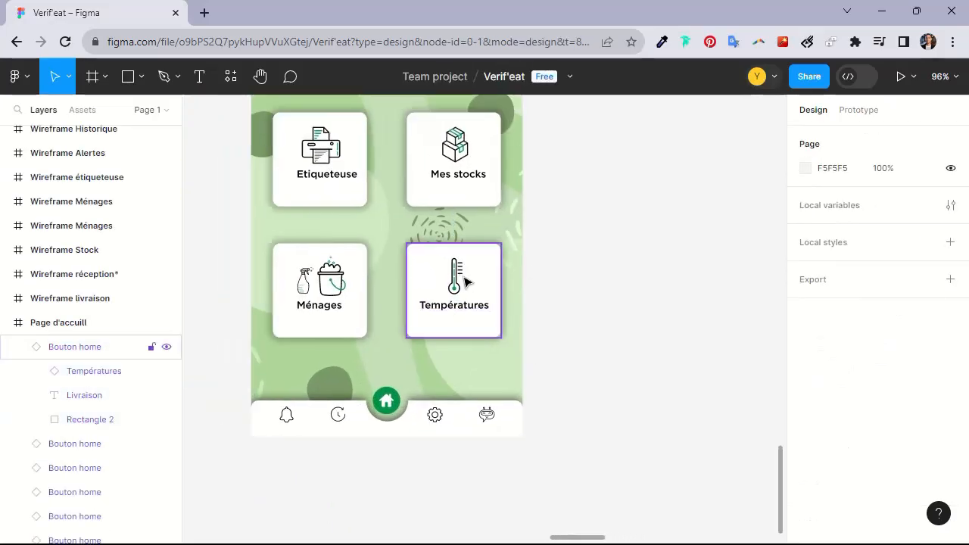
{"action": "left_click", "coordinate": [464, 279]}
{"action": "left_click", "coordinate": [922, 334]}
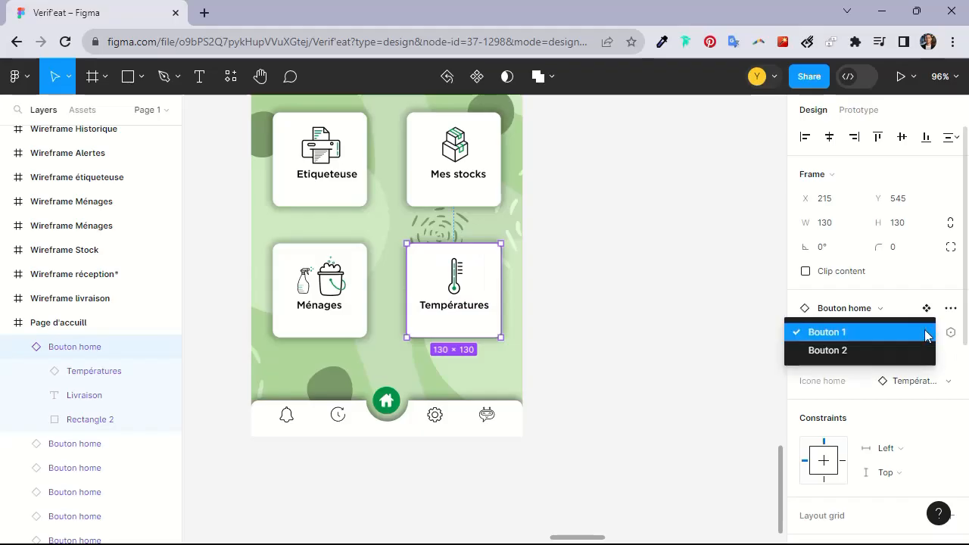
{"action": "left_click", "coordinate": [871, 352]}
{"action": "left_click", "coordinate": [566, 315]}
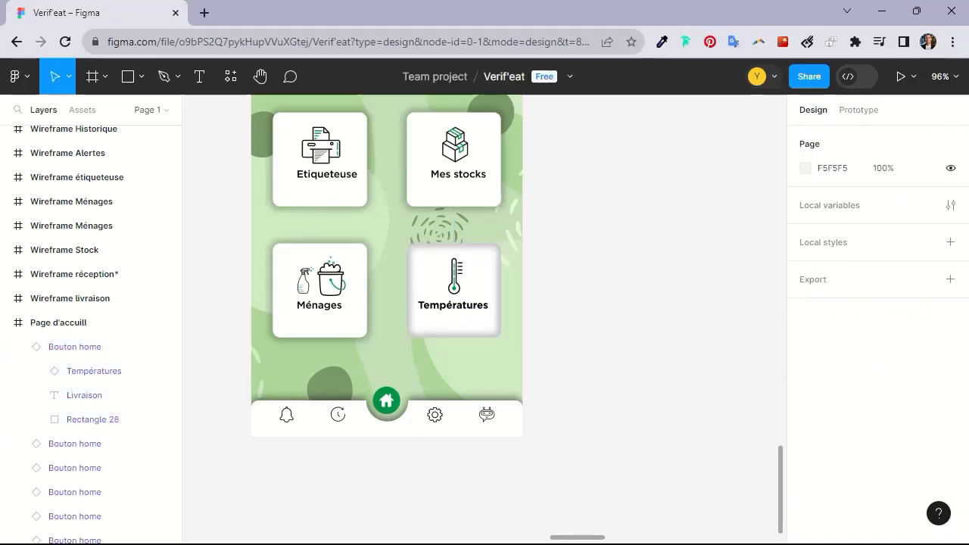
Switch the Températures button's Property 1 variant back to Bouton 1
{"action": "scroll", "coordinate": [530, 318], "scroll_direction": "down", "scroll_amount": 2, "text": "ctrl"}
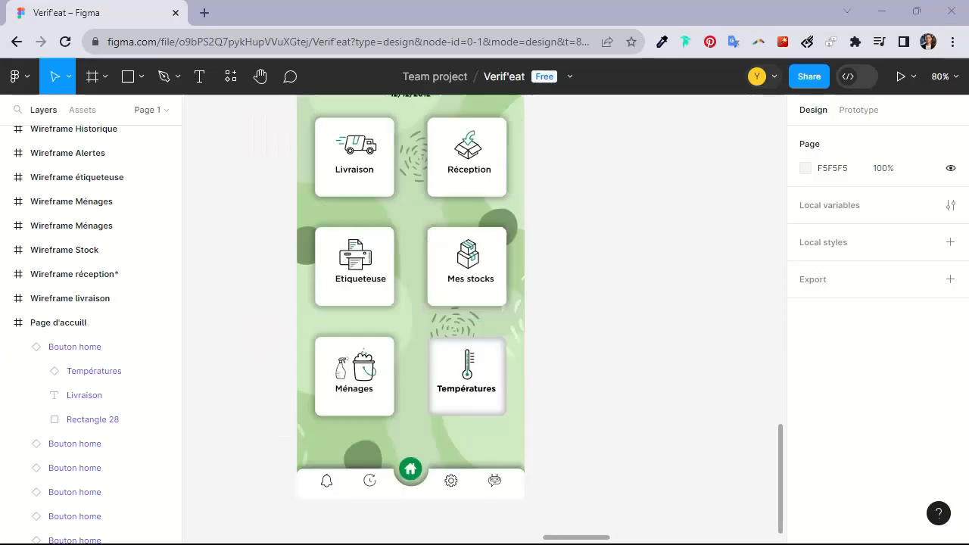
{"action": "left_click", "coordinate": [489, 396]}
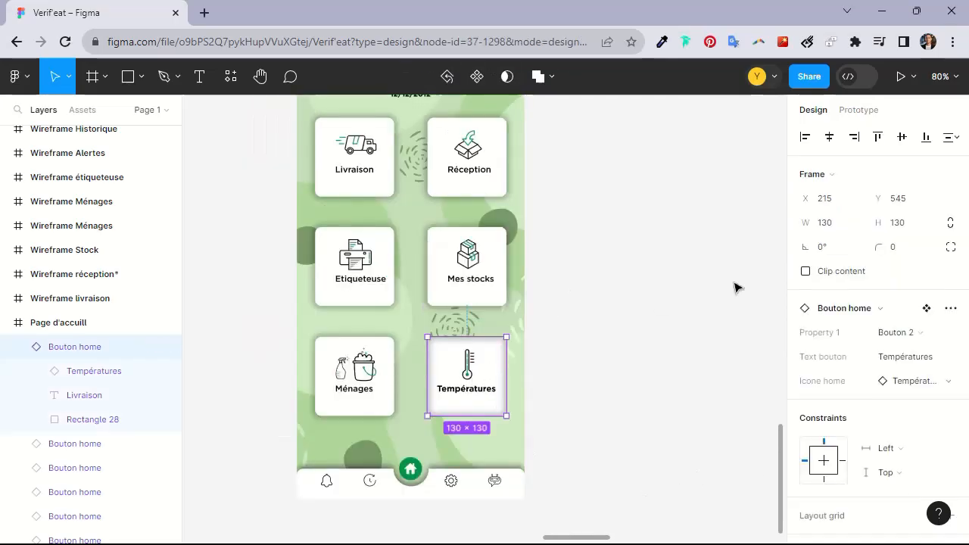
{"action": "left_click", "coordinate": [897, 333]}
{"action": "left_click", "coordinate": [889, 314]}
{"action": "left_click", "coordinate": [605, 349]}
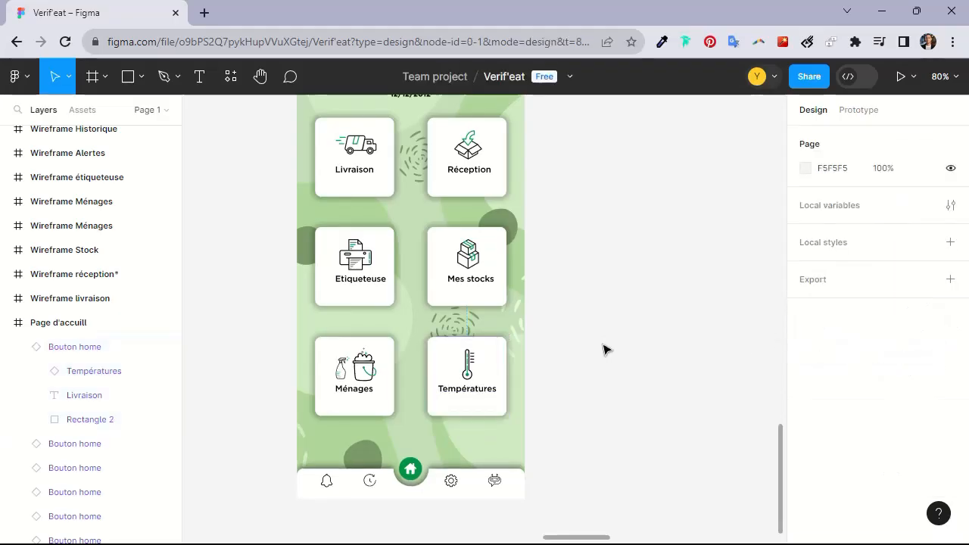
Examine the Verif'eat logo artwork and color swatches in the brand frame beside the wireframe
{"action": "scroll", "coordinate": [602, 348], "scroll_direction": "up", "scroll_amount": 1}
{"action": "scroll", "coordinate": [530, 303], "scroll_direction": "up", "scroll_amount": 3, "text": "ctrl"}
{"action": "scroll", "coordinate": [633, 329], "scroll_direction": "up", "scroll_amount": 4}
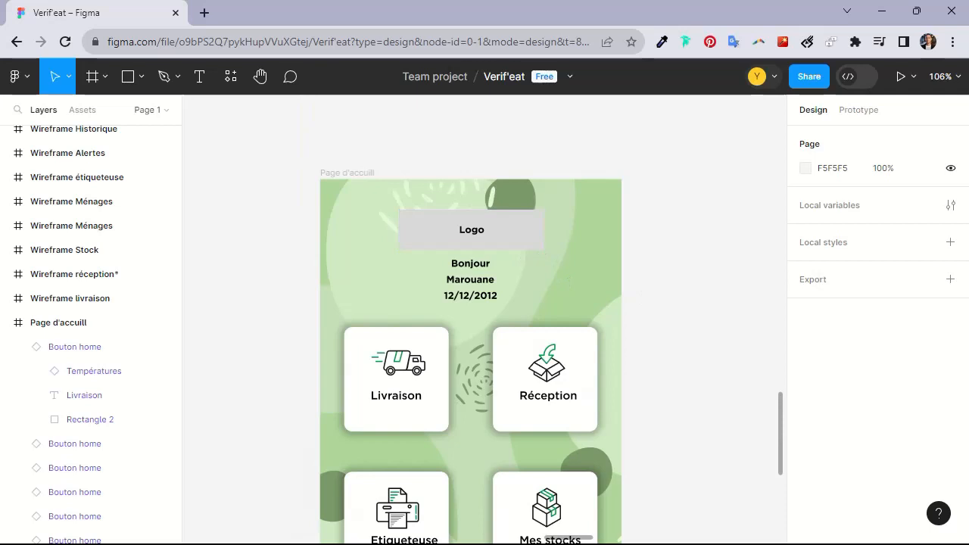
{"action": "left_click_drag", "start_coordinate": [764, 399], "coordinate": [666, 305]}
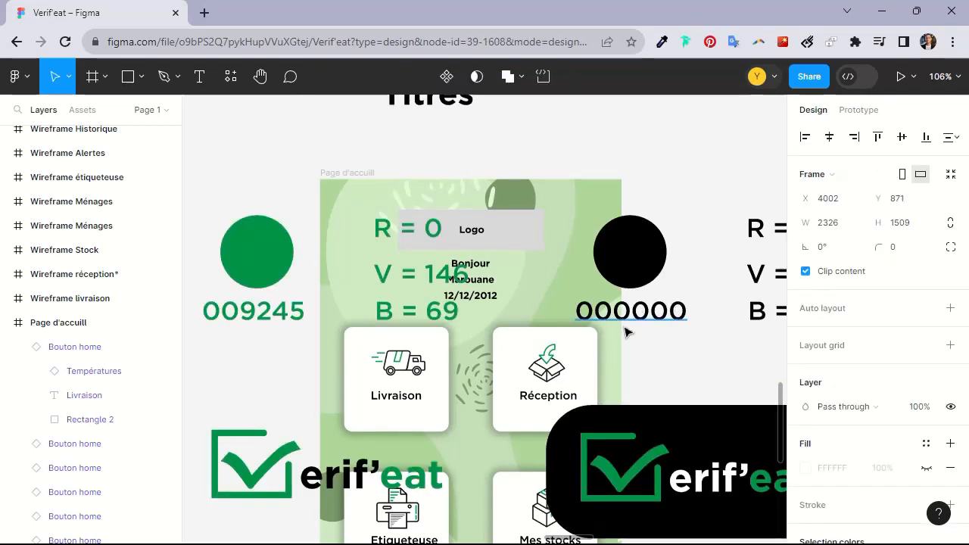
{"action": "scroll", "coordinate": [684, 307], "scroll_direction": "down", "scroll_amount": 5}
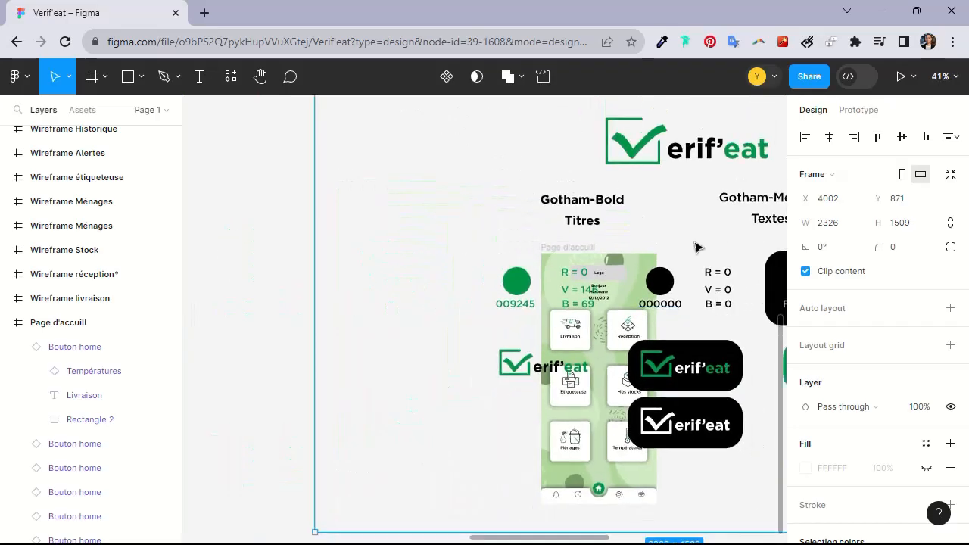
{"action": "left_click", "coordinate": [686, 154]}
{"action": "left_click", "coordinate": [644, 149]}
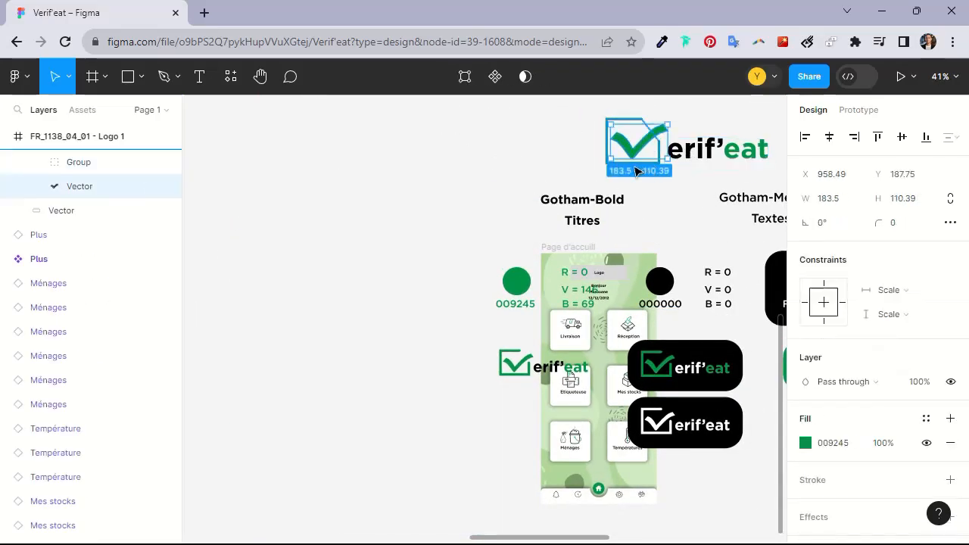
{"action": "scroll", "coordinate": [638, 172], "scroll_direction": "up", "scroll_amount": 2}
{"action": "scroll", "coordinate": [653, 186], "scroll_direction": "down", "scroll_amount": 3}
{"action": "left_click", "coordinate": [598, 161]}
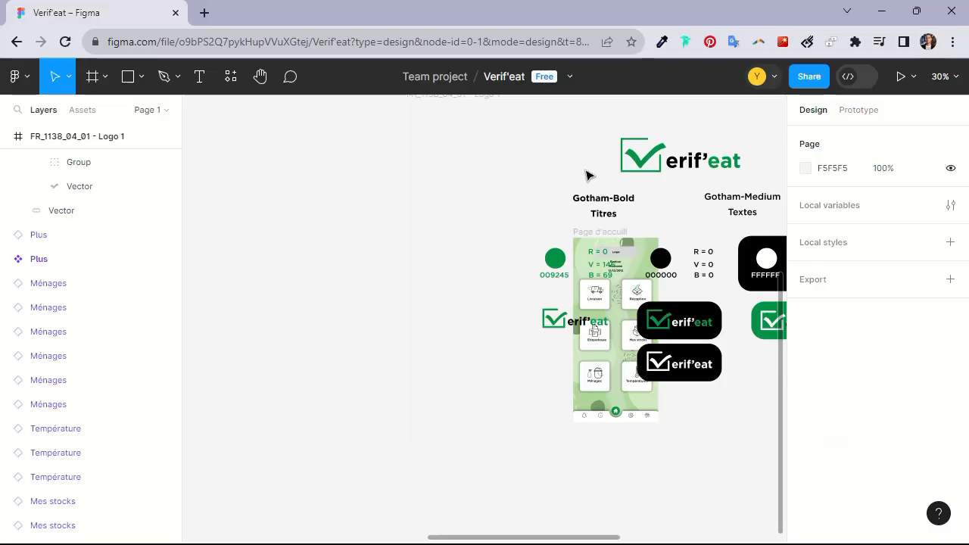
Move the logo brand frame away from the home screen wireframe, to about X 1873, Y -611
{"action": "scroll", "coordinate": [588, 178], "scroll_direction": "down", "scroll_amount": 2}
{"action": "left_click_drag", "start_coordinate": [544, 206], "coordinate": [507, 223]}
{"action": "left_click", "coordinate": [525, 256]}
{"action": "scroll", "coordinate": [520, 275], "scroll_direction": "down", "scroll_amount": 1}
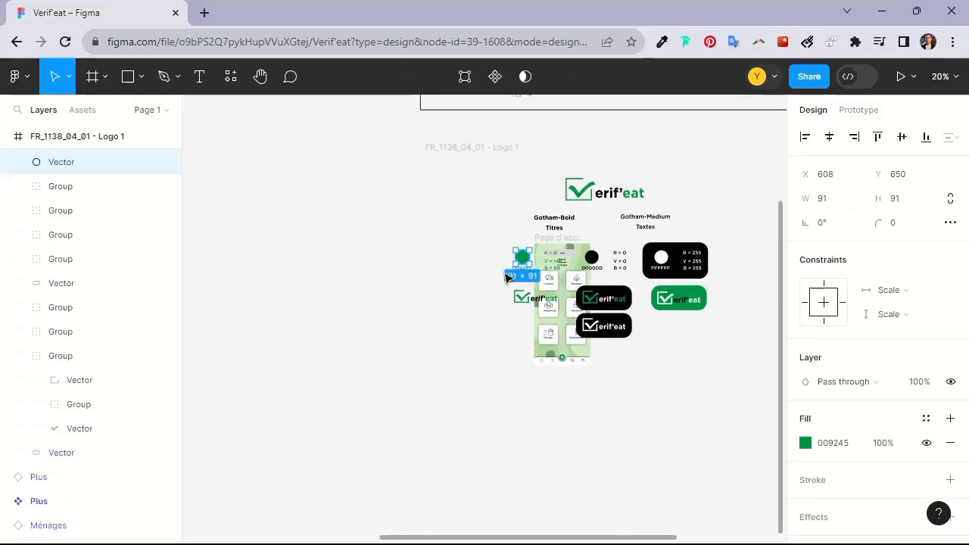
{"action": "left_click_drag", "start_coordinate": [501, 148], "coordinate": [461, 369]}
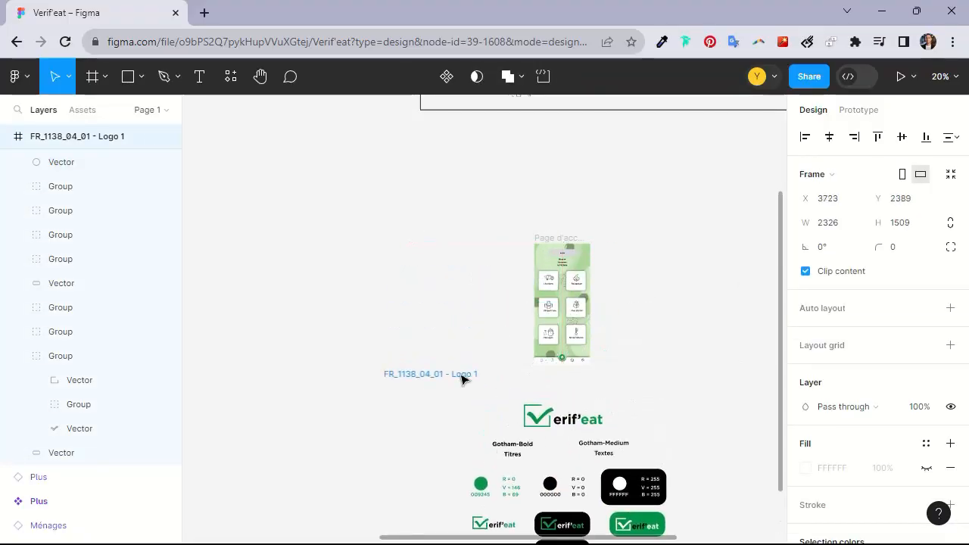
{"action": "left_click", "coordinate": [549, 419]}
{"action": "mouse_move", "coordinate": [550, 416]}
{"action": "left_mouse_down"}
{"action": "mouse_move", "coordinate": [550, 383]}
{"action": "mouse_move", "coordinate": [552, 409]}
{"action": "left_mouse_up"}
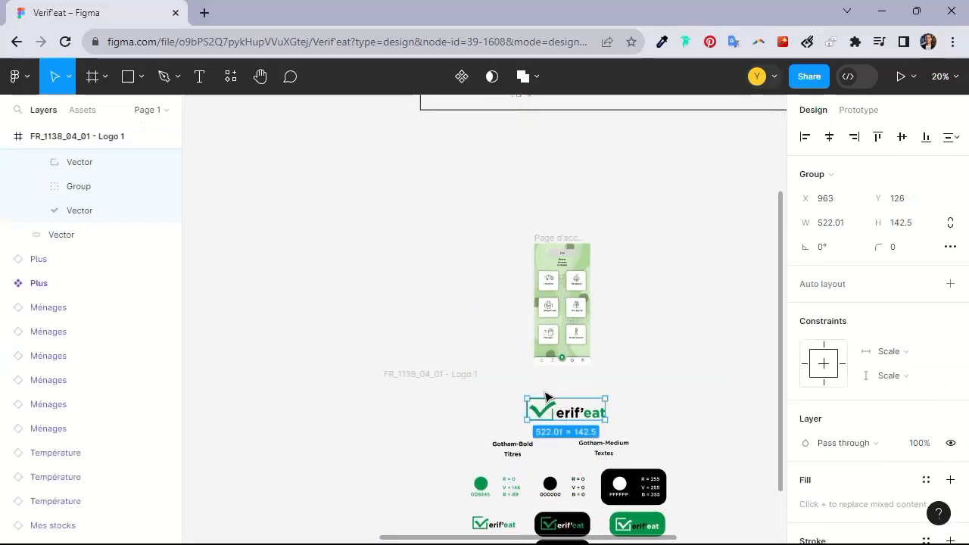
{"action": "scroll", "coordinate": [472, 366], "scroll_direction": "down", "scroll_amount": 5}
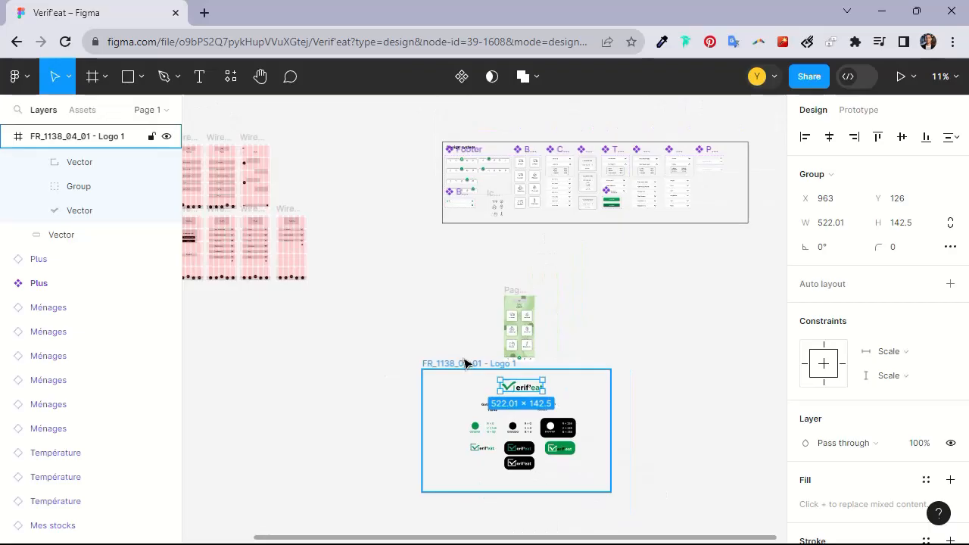
{"action": "left_click_drag", "start_coordinate": [466, 365], "coordinate": [318, 122]}
Paste the Verif'eat logo into the home screen and place it over the Logo placeholder at the top
{"action": "scroll", "coordinate": [428, 320], "scroll_direction": "up", "scroll_amount": 5}
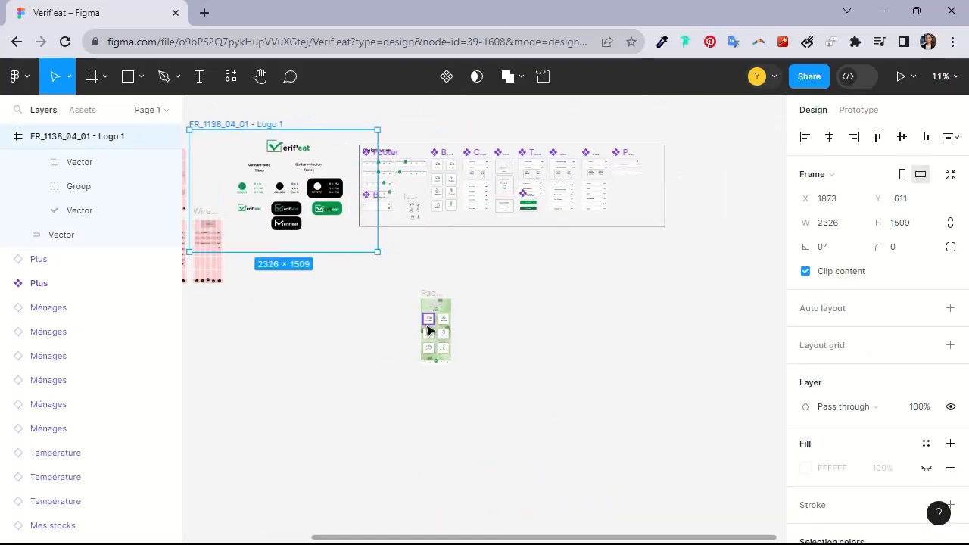
{"action": "scroll", "coordinate": [434, 333], "scroll_direction": "up", "scroll_amount": 5}
{"action": "left_click", "coordinate": [463, 243]}
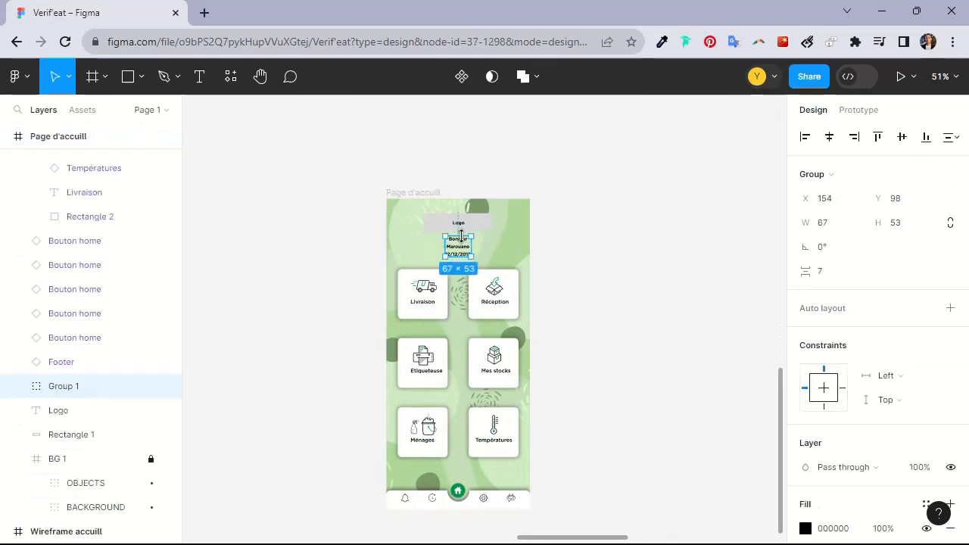
{"action": "key", "text": "ctrl+v"}
{"action": "scroll", "coordinate": [473, 244], "scroll_direction": "up", "scroll_amount": 3}
{"action": "left_click_drag", "start_coordinate": [607, 293], "coordinate": [469, 215]}
{"action": "left_click_drag", "start_coordinate": [521, 229], "coordinate": [462, 212]}
{"action": "scroll", "coordinate": [442, 223], "scroll_direction": "up", "scroll_amount": 3}
{"action": "scroll", "coordinate": [442, 223], "scroll_direction": "up", "scroll_amount": 2}
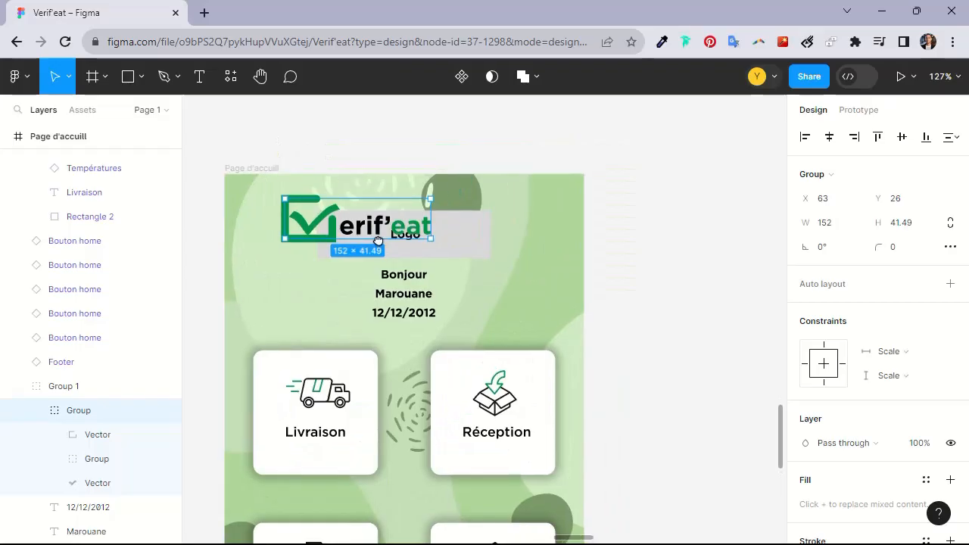
{"action": "scroll", "coordinate": [344, 231], "scroll_direction": "up", "scroll_amount": 6}
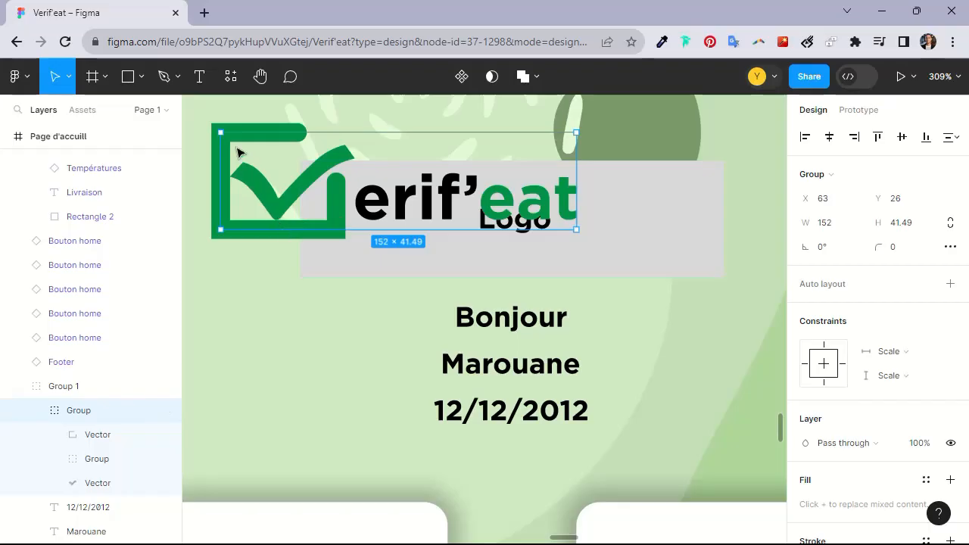
Reduce the logo's stroke weight to 4
{"action": "scroll", "coordinate": [843, 331], "scroll_direction": "down", "scroll_amount": 4}
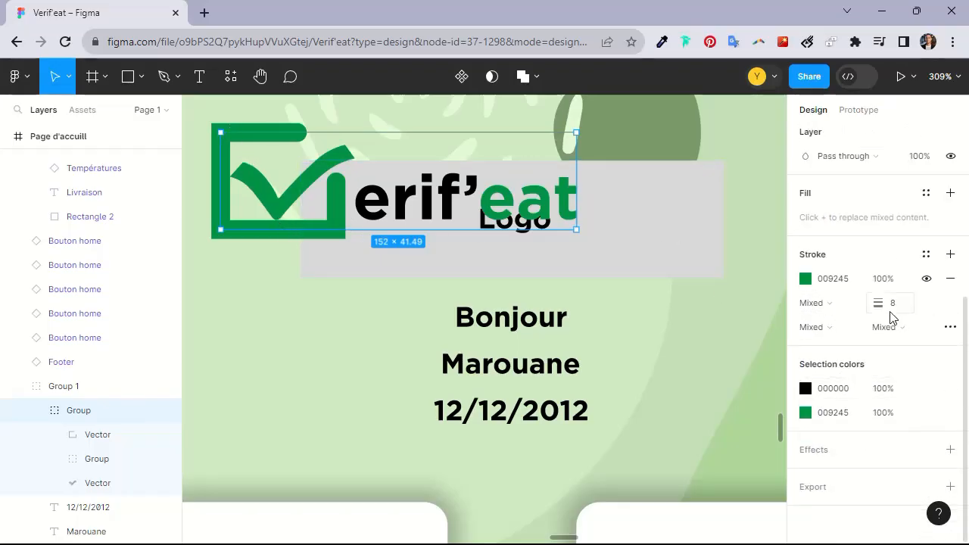
{"action": "left_click_drag", "start_coordinate": [889, 301], "coordinate": [478, 302]}
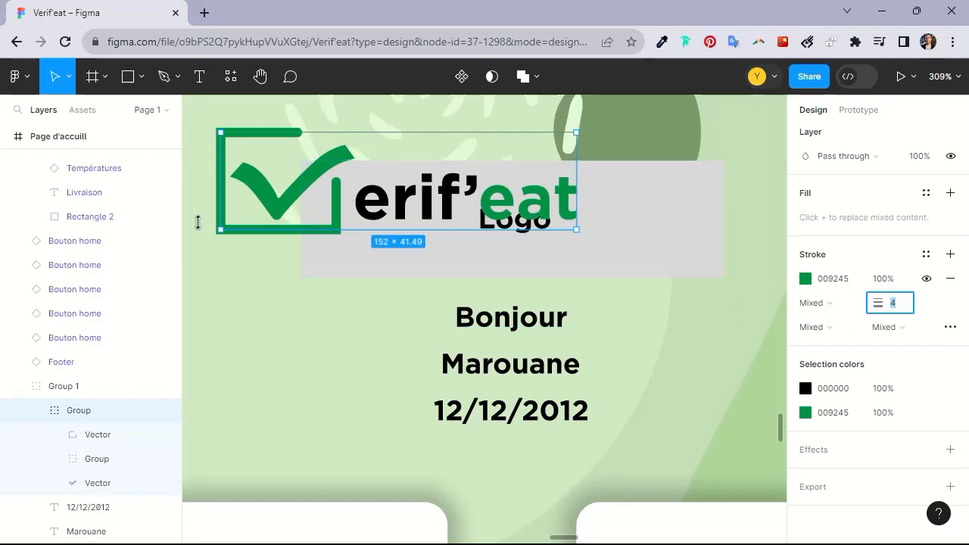
{"action": "left_click", "coordinate": [322, 257]}
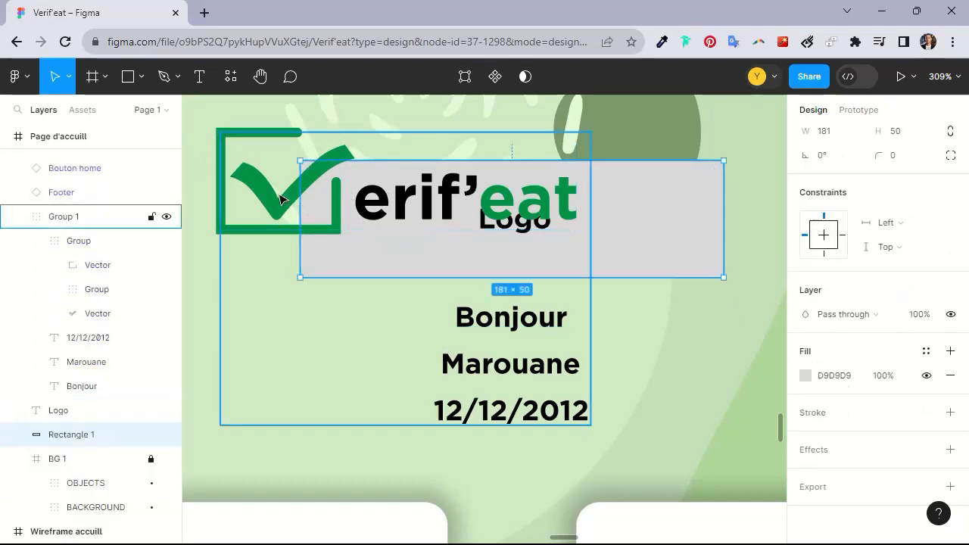
{"action": "left_click", "coordinate": [281, 199]}
{"action": "left_click_drag", "start_coordinate": [281, 201], "coordinate": [312, 233]}
{"action": "key", "text": "ctrl+z"}
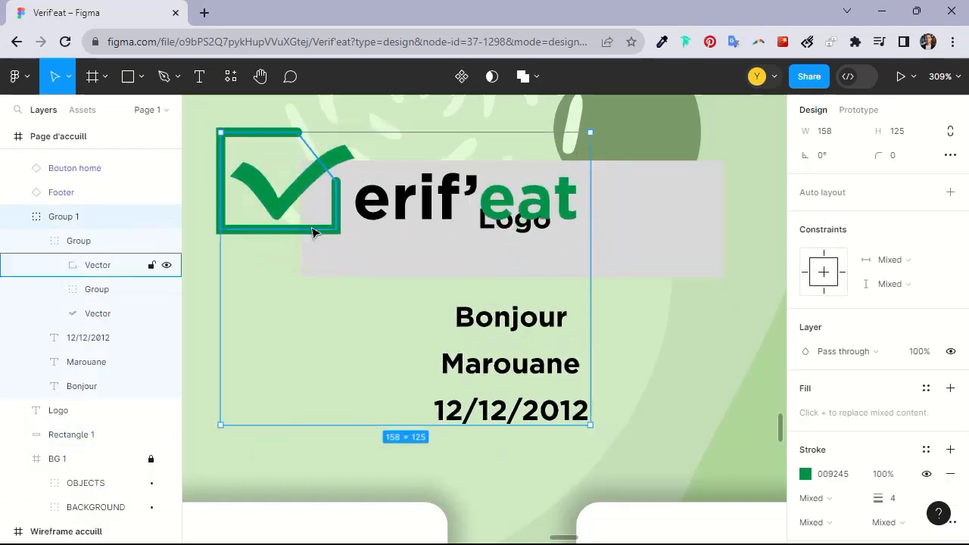
{"action": "left_click", "coordinate": [259, 177]}
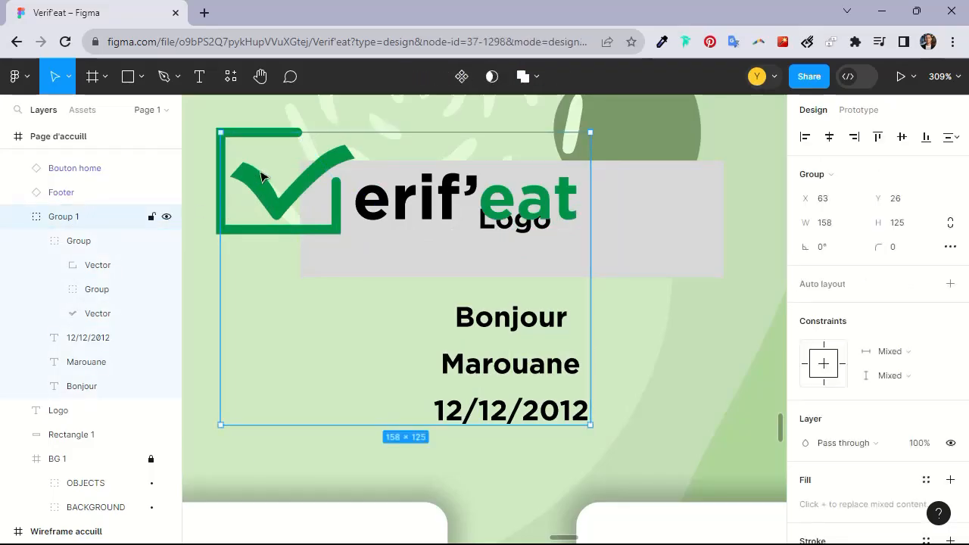
Move the logo group slightly down and out of Group 1 to the frame's top level in the layers
{"action": "scroll", "coordinate": [310, 210], "scroll_direction": "down", "scroll_amount": 1}
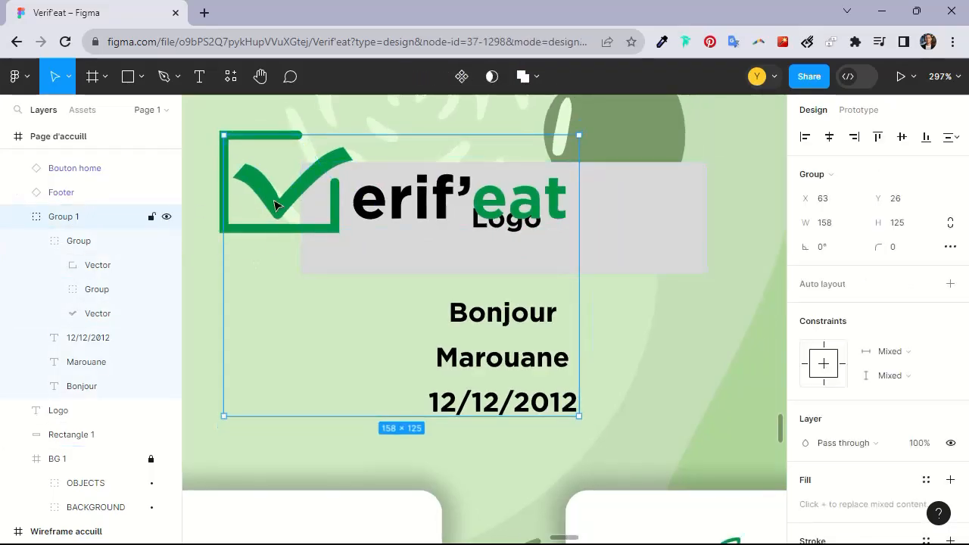
{"action": "double_click", "coordinate": [274, 204]}
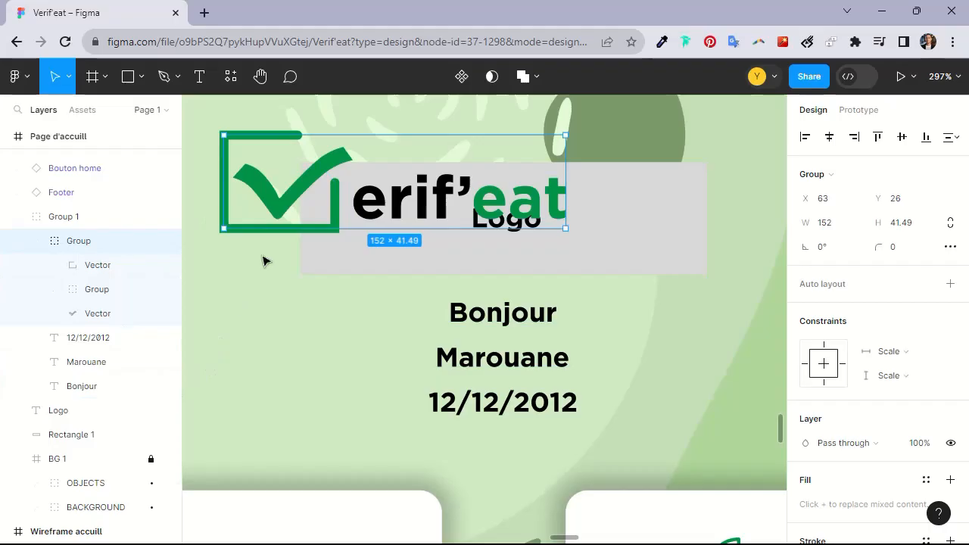
{"action": "left_click_drag", "start_coordinate": [270, 189], "coordinate": [257, 208]}
{"action": "left_click", "coordinate": [97, 266]}
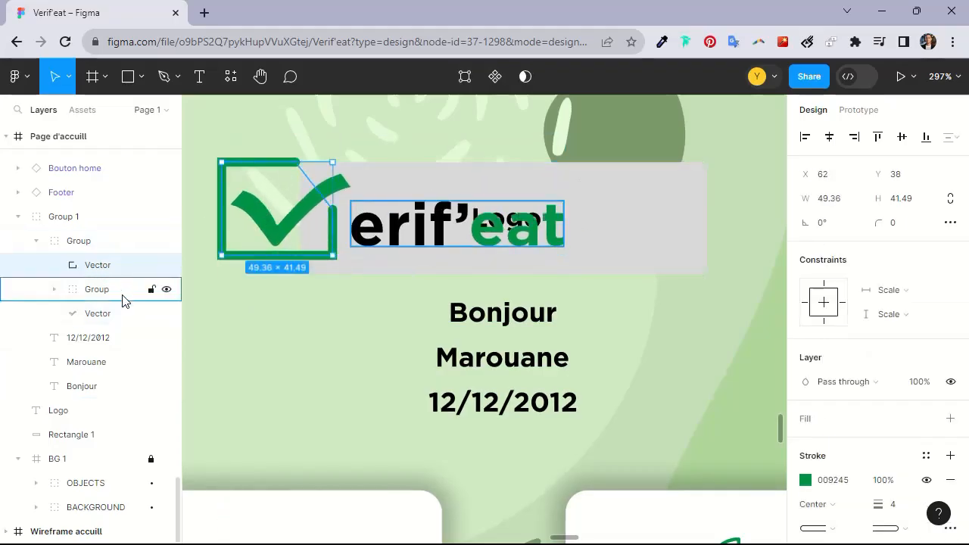
{"action": "left_click", "coordinate": [115, 295], "text": "shift"}
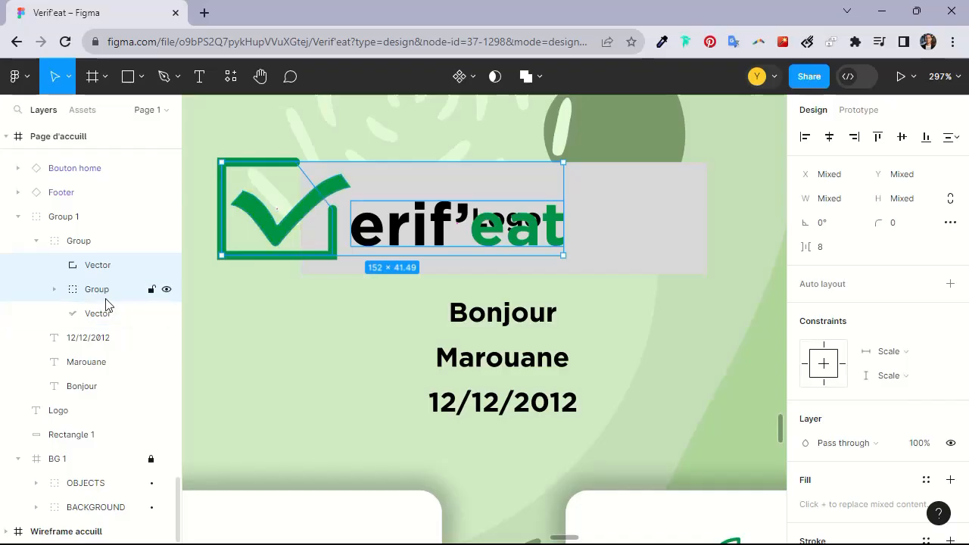
{"action": "left_click", "coordinate": [108, 313]}
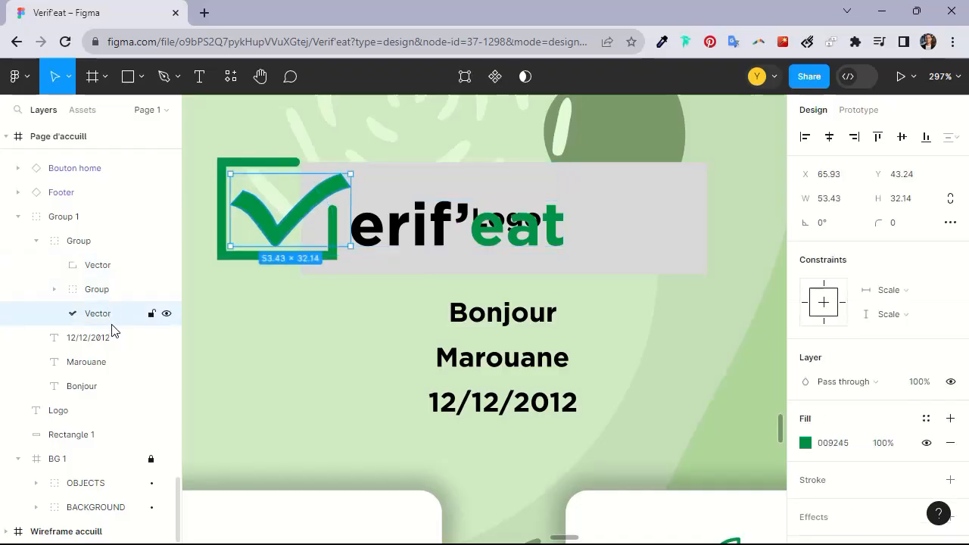
{"action": "left_click", "coordinate": [101, 286], "text": "shift"}
{"action": "left_click", "coordinate": [37, 242]}
{"action": "left_click_drag", "start_coordinate": [75, 246], "coordinate": [80, 209]}
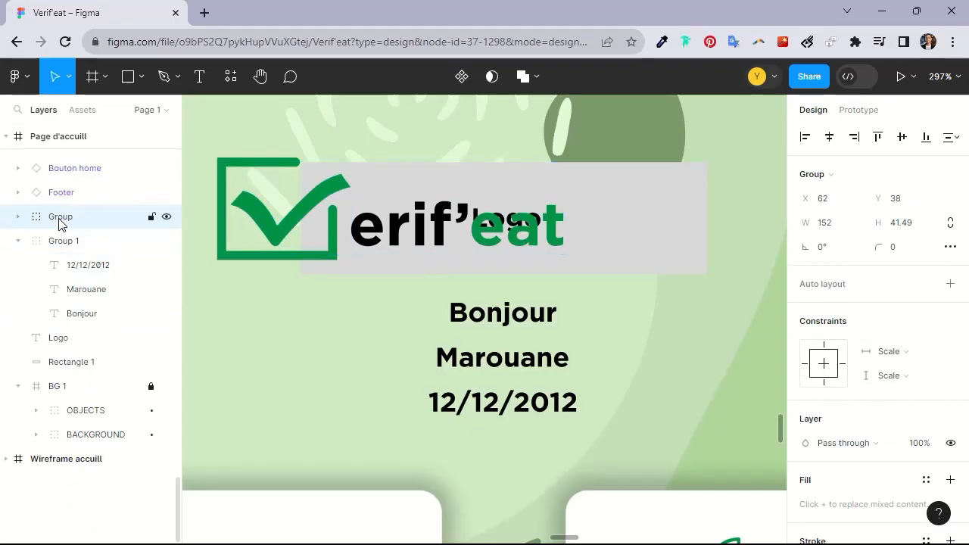
Rename the logo group Logo and center it horizontally in the home screen frame
{"action": "double_click", "coordinate": [61, 217]}
{"action": "key", "text": "Return"}
{"action": "scroll", "coordinate": [496, 208], "scroll_direction": "down", "scroll_amount": 3}
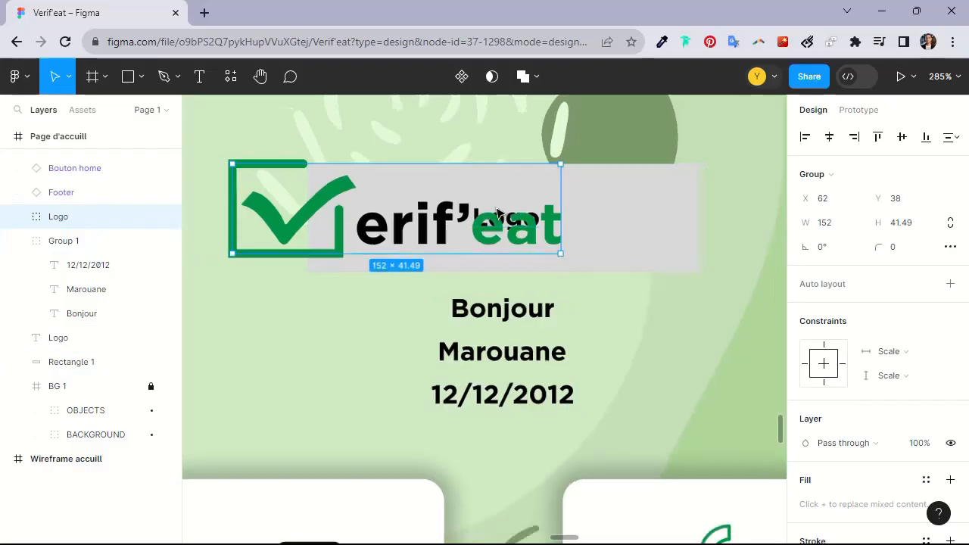
{"action": "left_click", "coordinate": [829, 137]}
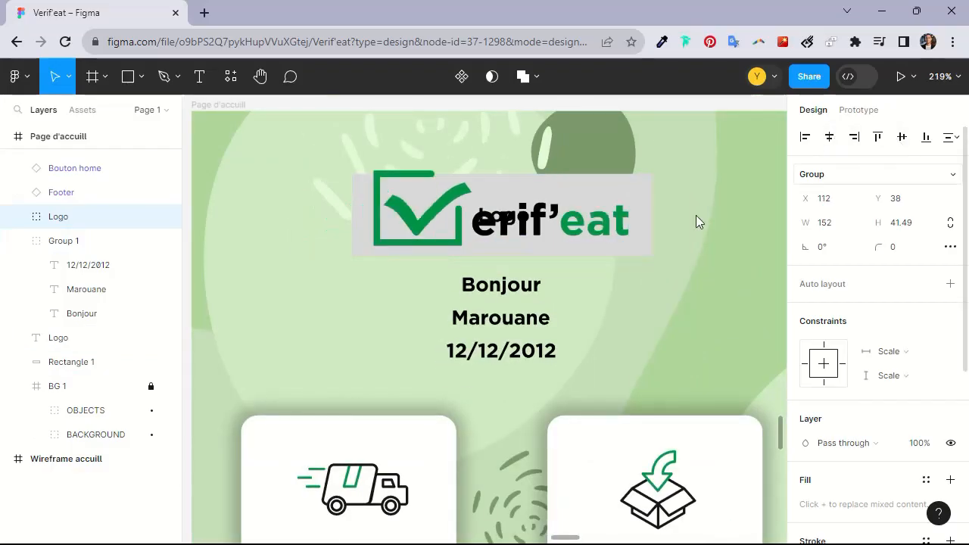
Scale the logo up to about 168.51 × 46
{"action": "scroll", "coordinate": [389, 234], "scroll_direction": "right", "scroll_amount": 3}
{"action": "scroll", "coordinate": [389, 234], "scroll_direction": "up", "scroll_amount": 1}
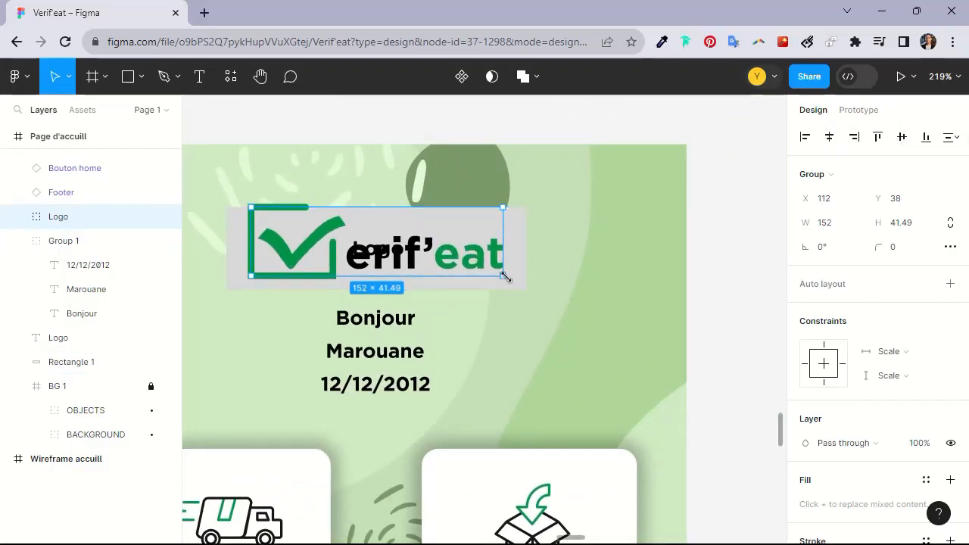
{"action": "left_click_drag", "start_coordinate": [504, 277], "coordinate": [510, 283]}
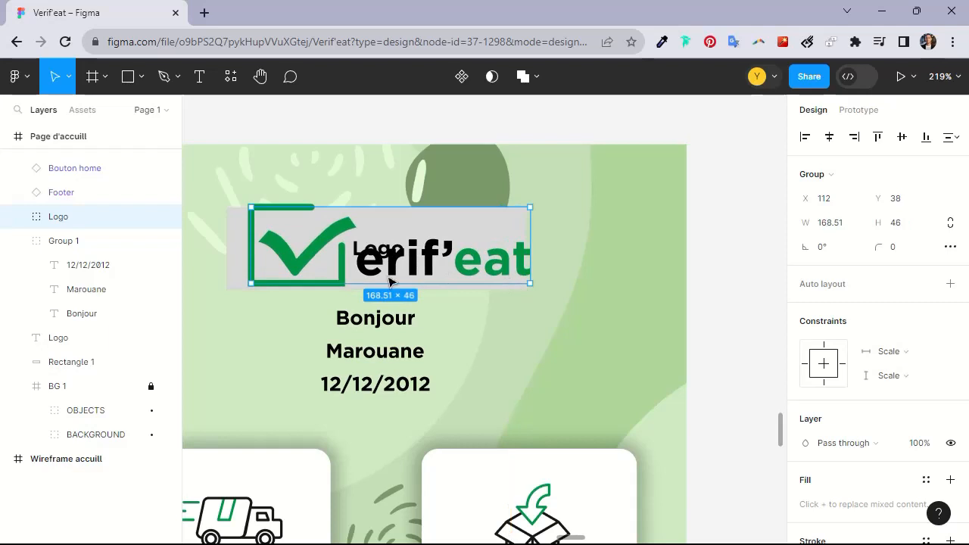
Nudge the logo down to Y 40 and re-center it horizontally in the frame
{"action": "scroll", "coordinate": [382, 278], "scroll_direction": "up", "scroll_amount": 3}
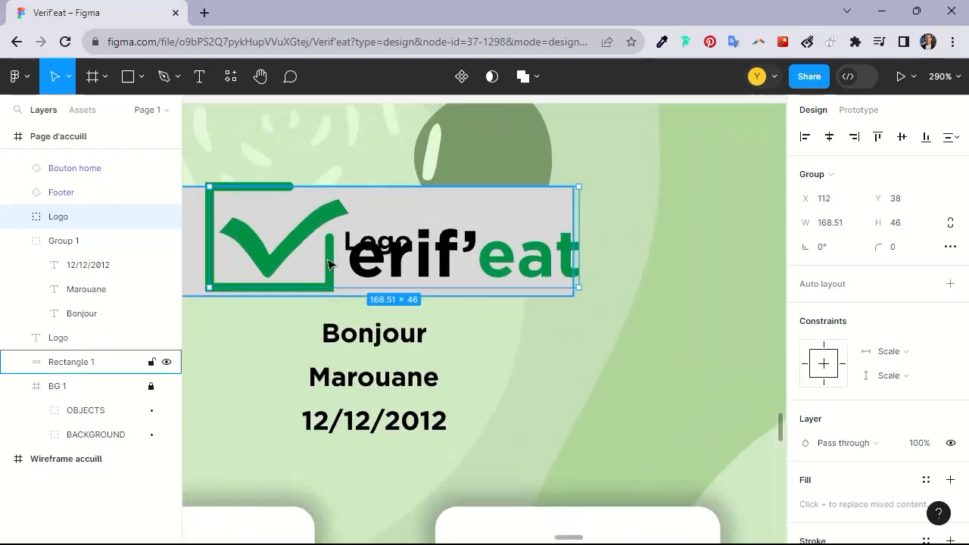
{"action": "key", "text": "Down"}
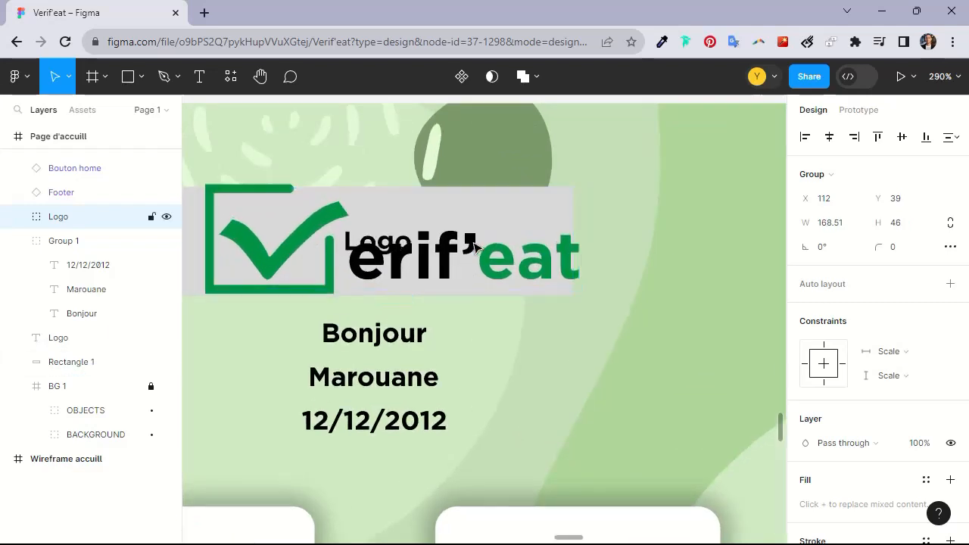
{"action": "key", "text": "Down"}
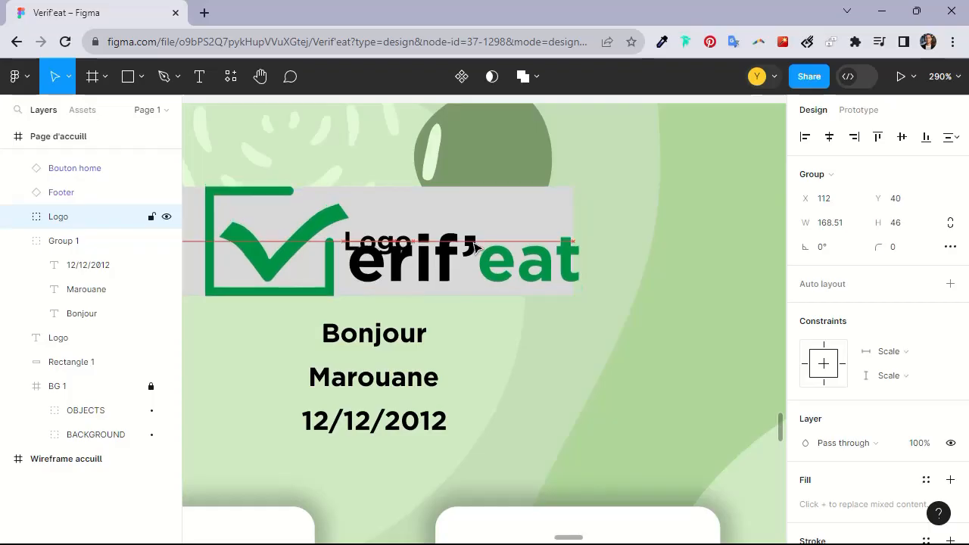
{"action": "left_click", "coordinate": [828, 136]}
{"action": "scroll", "coordinate": [560, 220], "scroll_direction": "down", "scroll_amount": 1}
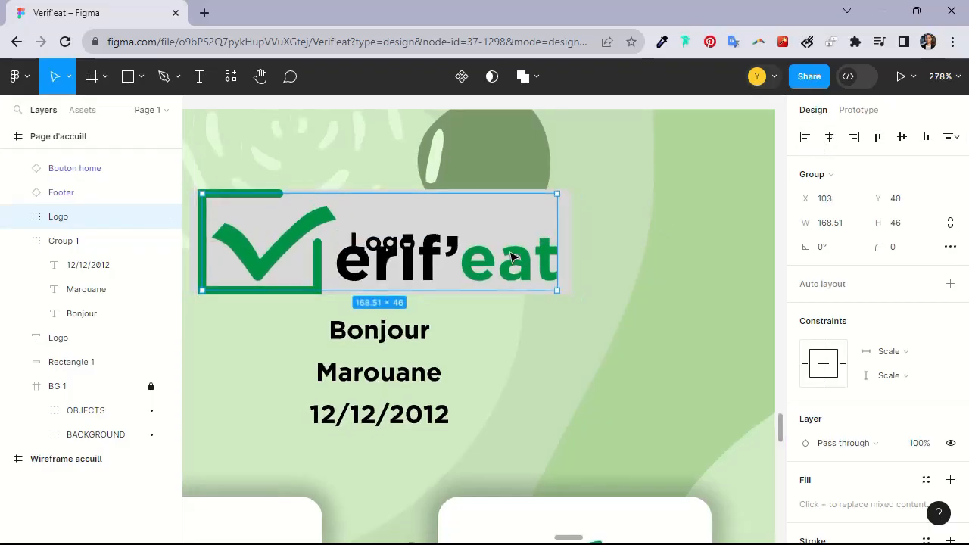
Delete the Logo placeholder text and the grey placeholder rectangle behind the logo
{"action": "scroll", "coordinate": [567, 216], "scroll_direction": "left", "scroll_amount": 2}
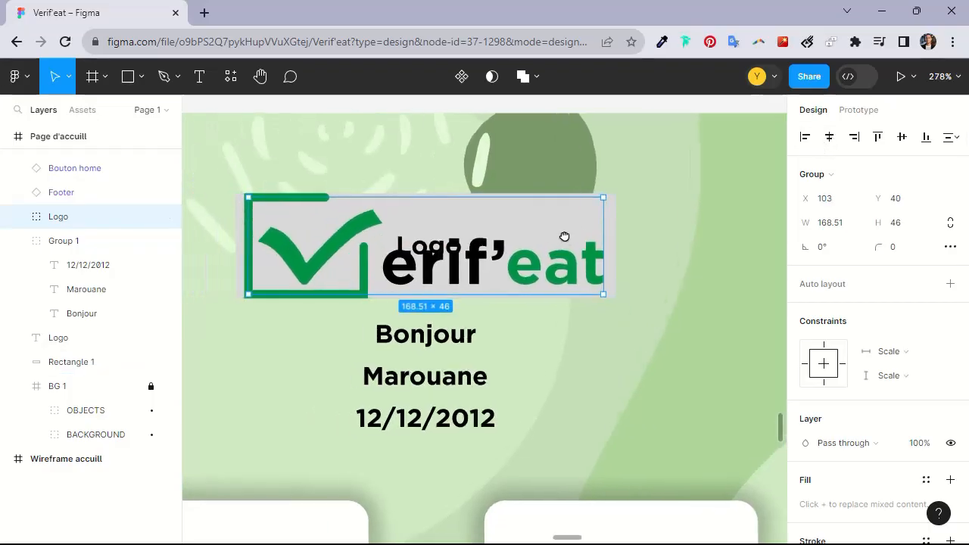
{"action": "left_click", "coordinate": [612, 211]}
{"action": "key", "text": "Delete"}
{"action": "left_click", "coordinate": [59, 433]}
{"action": "key", "text": "Delete"}
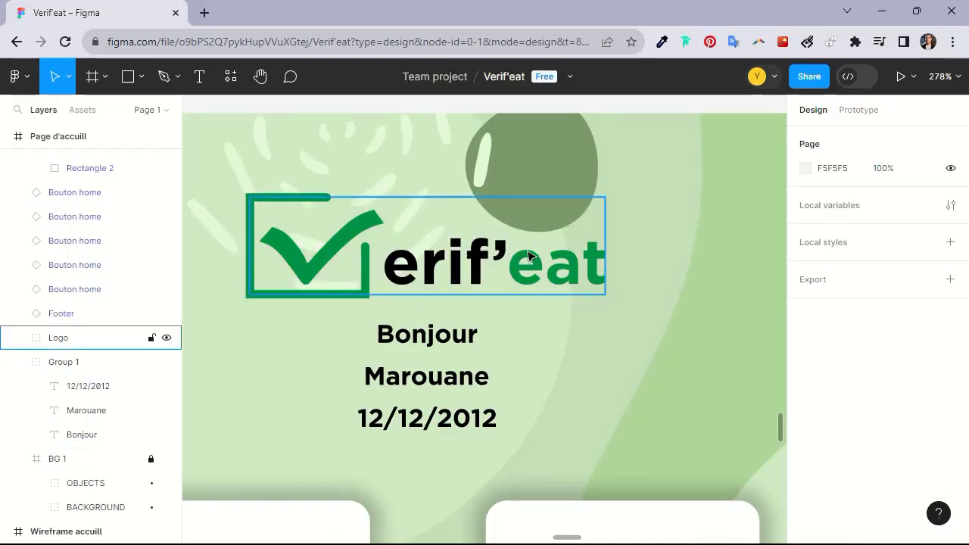
Inspect the greeting, name and date texts beneath the new logo on the home screen
{"action": "scroll", "coordinate": [528, 258], "scroll_direction": "down", "scroll_amount": 2}
{"action": "scroll", "coordinate": [530, 258], "scroll_direction": "down", "scroll_amount": 5}
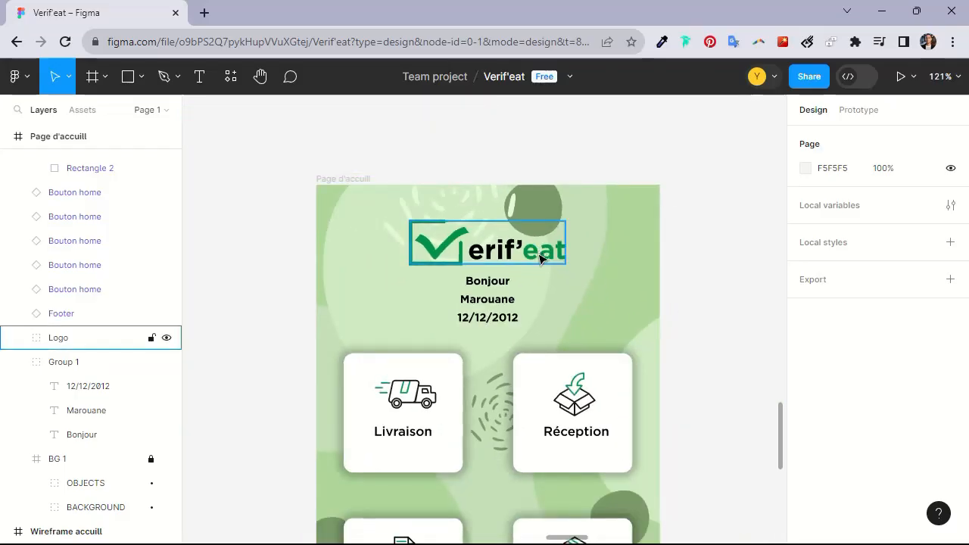
{"action": "left_click_drag", "start_coordinate": [490, 266], "coordinate": [356, 266]}
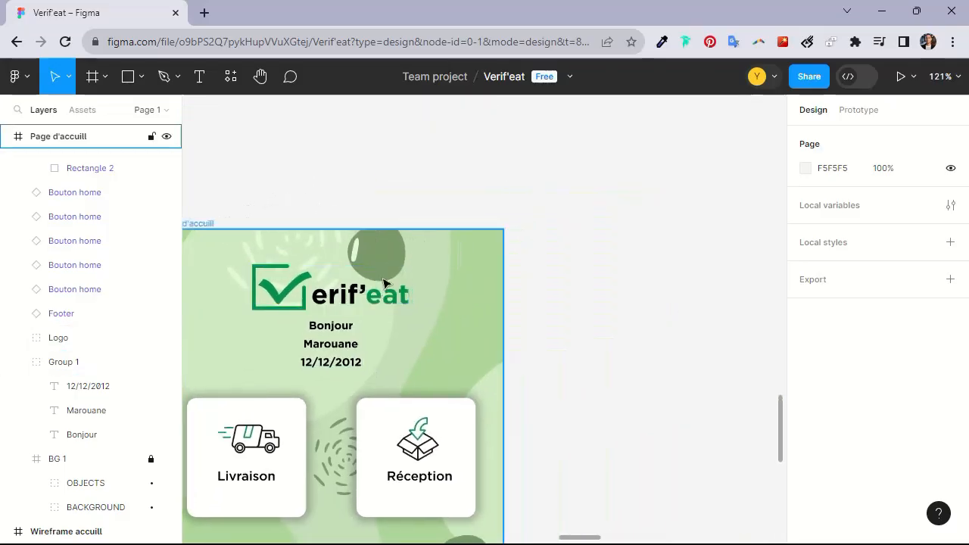
{"action": "scroll", "coordinate": [350, 266], "scroll_direction": "down", "scroll_amount": 3}
{"action": "scroll", "coordinate": [350, 267], "scroll_direction": "down", "scroll_amount": 4}
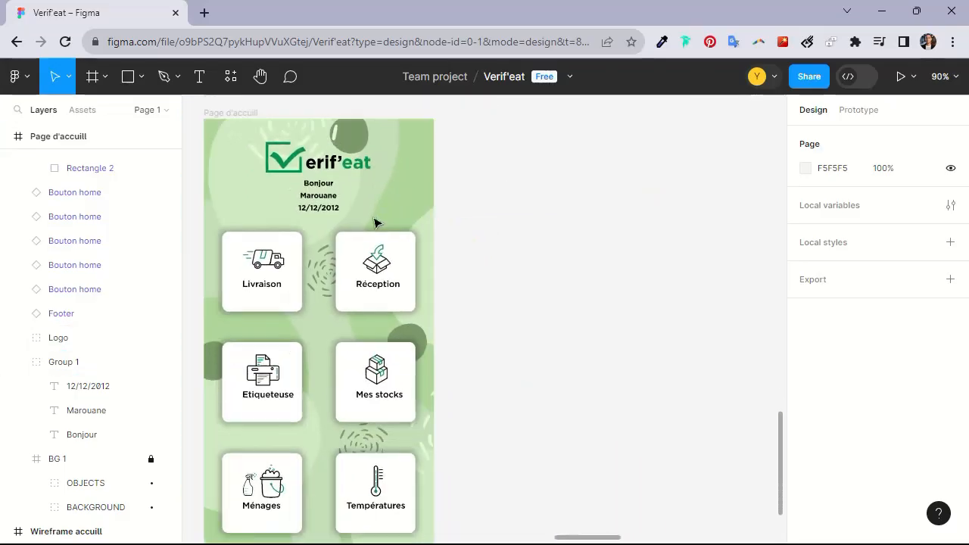
{"action": "scroll", "coordinate": [317, 199], "scroll_direction": "up", "scroll_amount": 4}
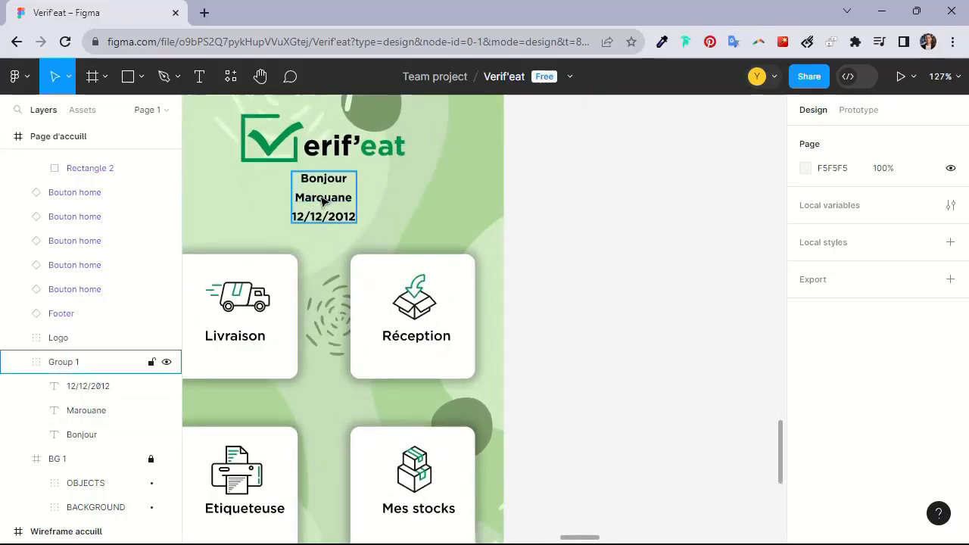
{"action": "left_click", "coordinate": [328, 200]}
{"action": "left_click", "coordinate": [331, 203]}
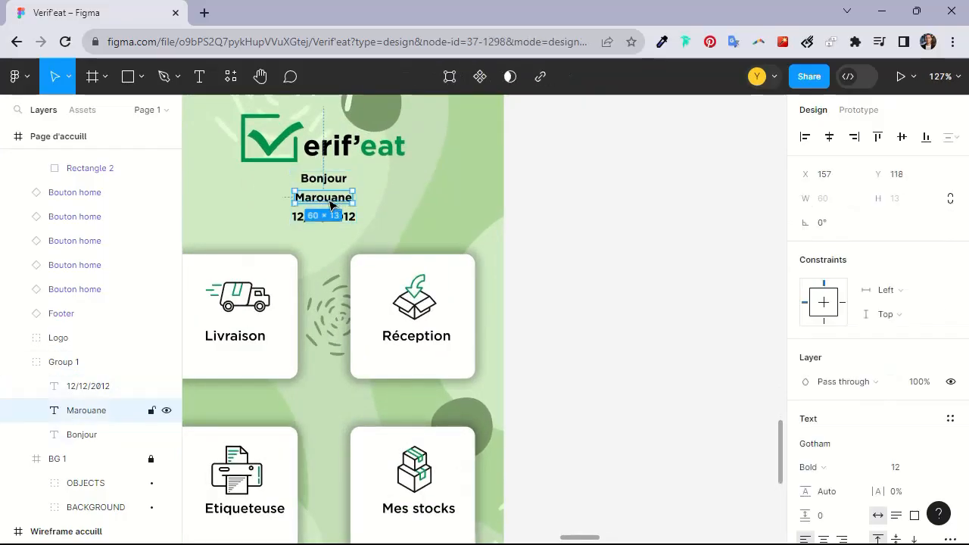
{"action": "left_click", "coordinate": [334, 221]}
{"action": "scroll", "coordinate": [373, 231], "scroll_direction": "down", "scroll_amount": 3}
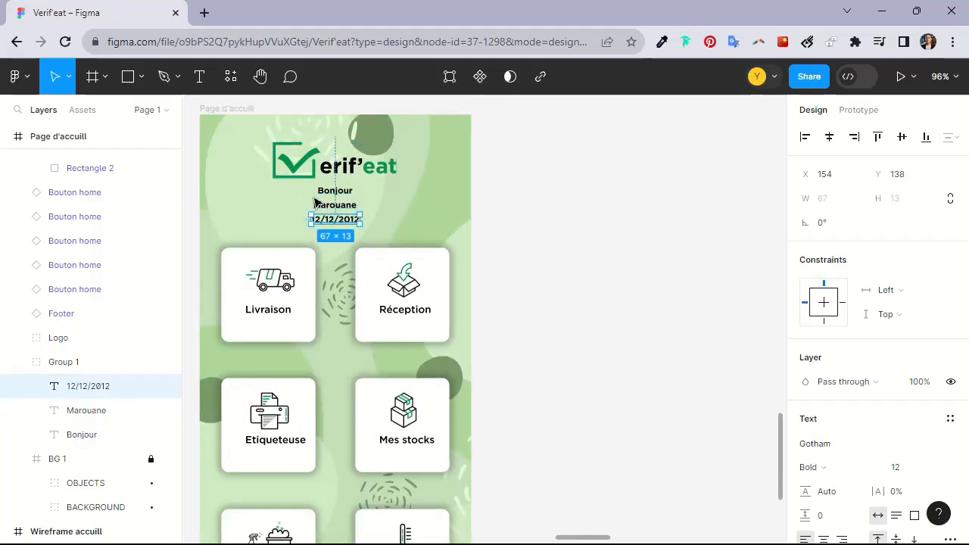
{"action": "scroll", "coordinate": [325, 202], "scroll_direction": "down", "scroll_amount": 3}
{"action": "scroll", "coordinate": [344, 221], "scroll_direction": "down", "scroll_amount": 4}
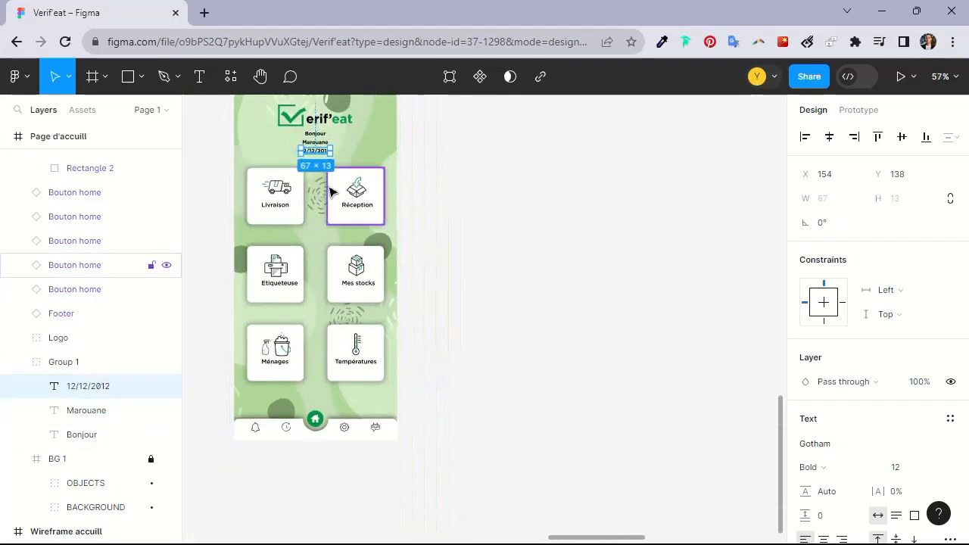
Compare the redesigned home screen with the original home wireframe
{"action": "left_click_drag", "start_coordinate": [333, 220], "coordinate": [422, 283]}
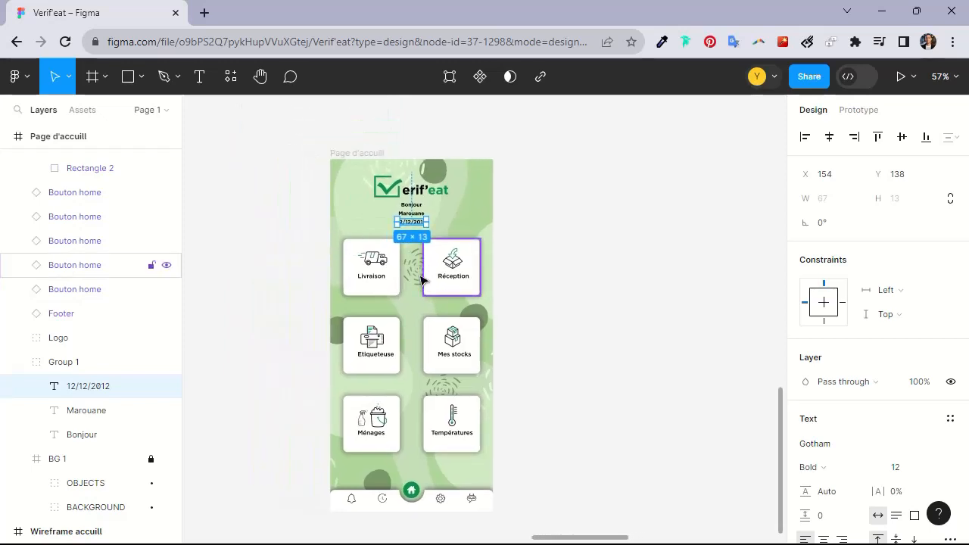
{"action": "scroll", "coordinate": [404, 275], "scroll_direction": "down", "scroll_amount": 4}
{"action": "left_click_drag", "start_coordinate": [239, 195], "coordinate": [757, 352]}
{"action": "left_click_drag", "start_coordinate": [165, 174], "coordinate": [424, 277]}
{"action": "left_click_drag", "start_coordinate": [255, 189], "coordinate": [726, 409]}
{"action": "left_click_drag", "start_coordinate": [295, 196], "coordinate": [397, 257]}
{"action": "scroll", "coordinate": [360, 277], "scroll_direction": "up", "scroll_amount": 3}
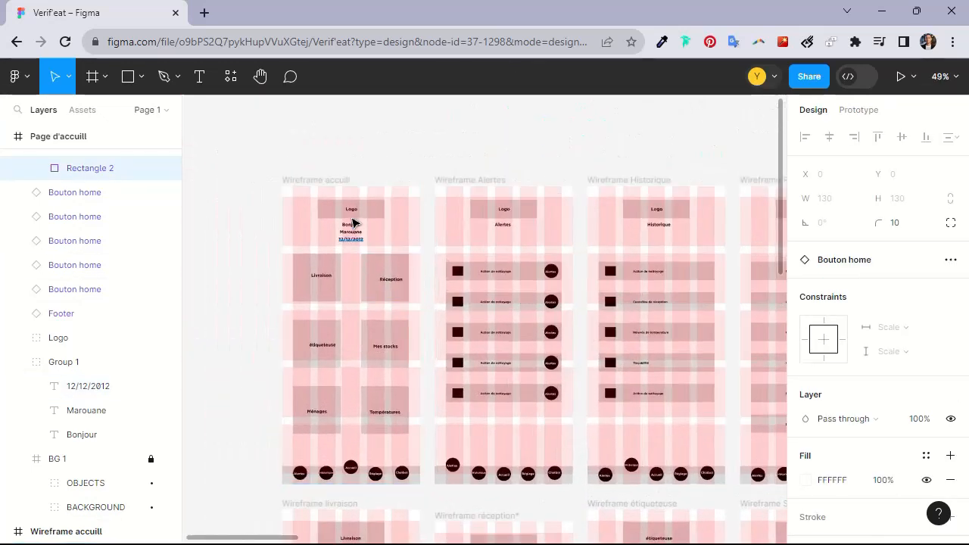
{"action": "left_click_drag", "start_coordinate": [466, 314], "coordinate": [417, 238]}
{"action": "scroll", "coordinate": [454, 226], "scroll_direction": "up", "scroll_amount": 2}
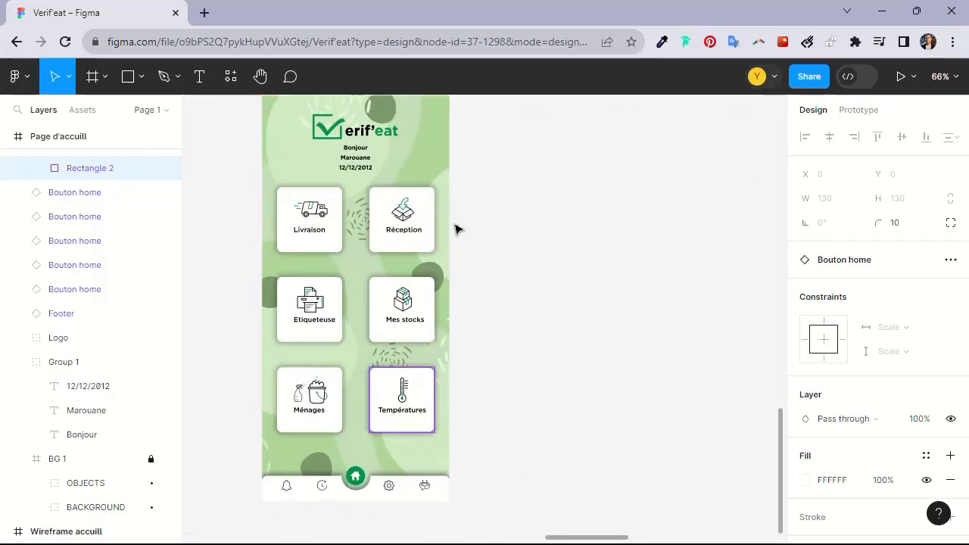
{"action": "left_click_drag", "start_coordinate": [451, 202], "coordinate": [528, 240]}
{"action": "scroll", "coordinate": [526, 226], "scroll_direction": "up", "scroll_amount": 1}
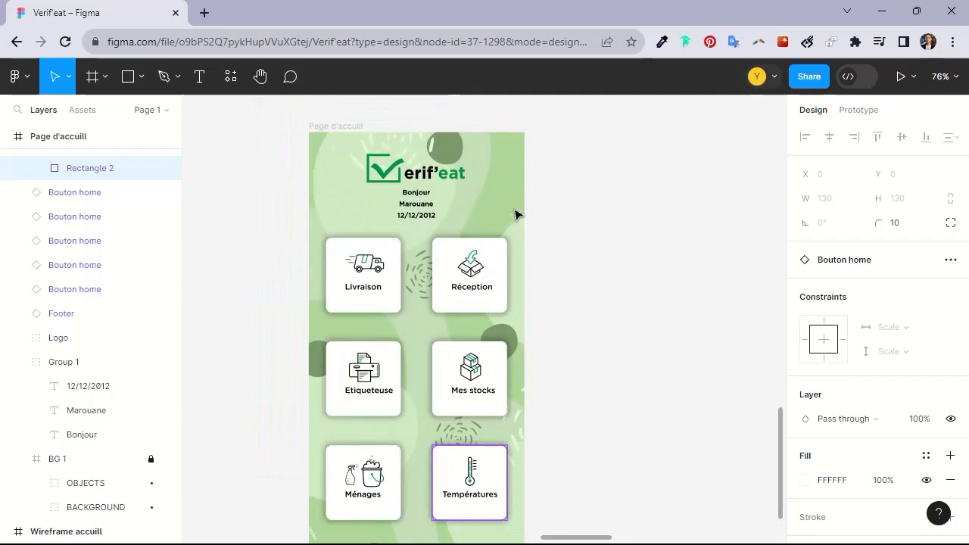
{"action": "left_click_drag", "start_coordinate": [489, 185], "coordinate": [480, 168]}
{"action": "left_click_drag", "start_coordinate": [409, 166], "coordinate": [444, 155]}
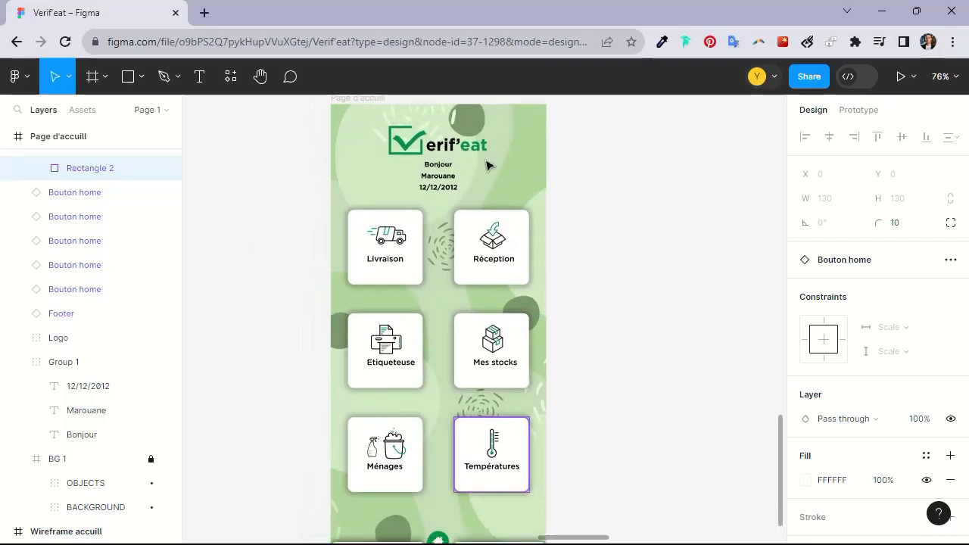